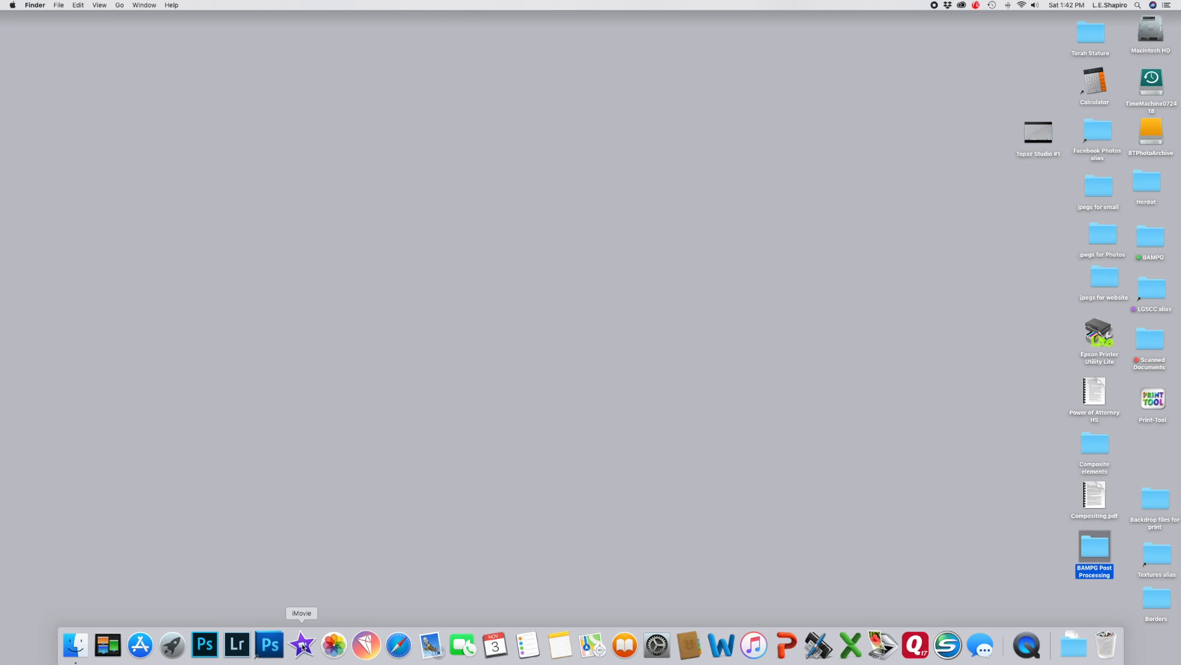
Launch Topaz Studio, load 20180727-_7270245.orf from the desktop's BAMPG Post Processing folder, and close the folder window
click(367, 644)
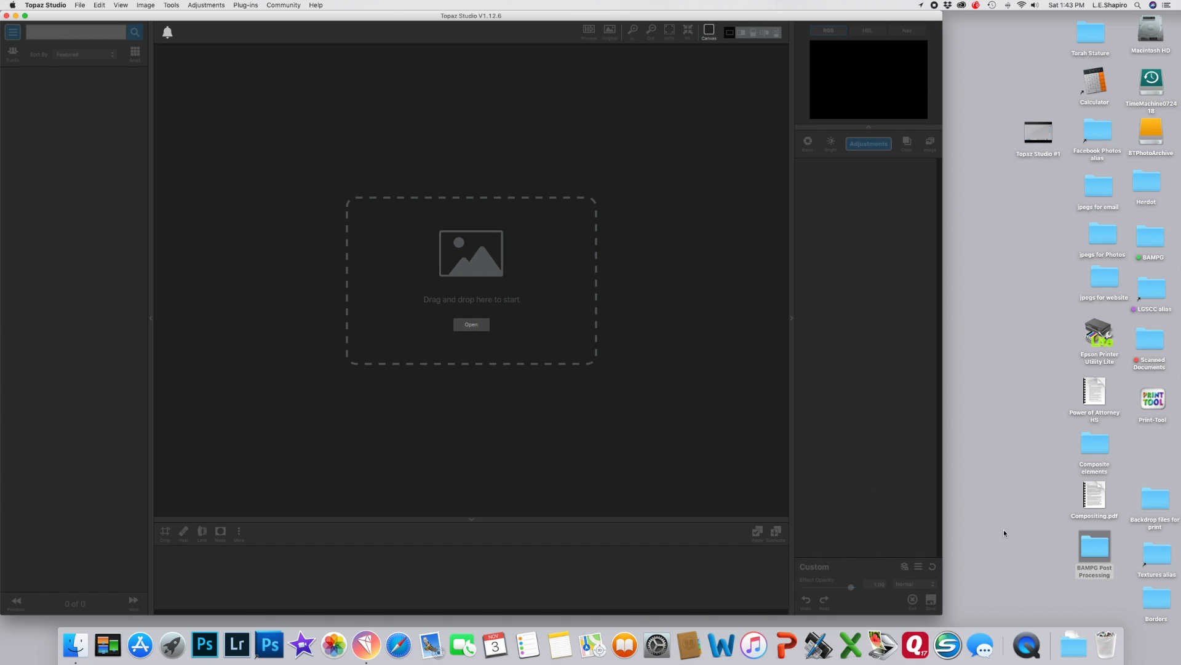
click(1095, 548)
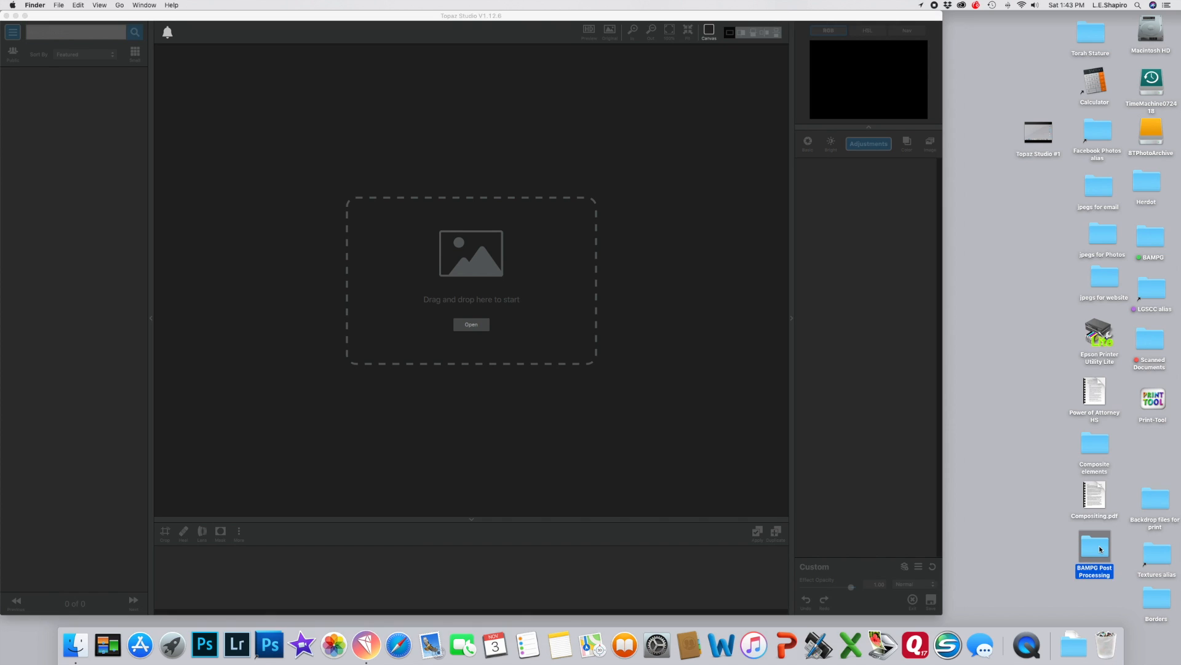
double_click(1101, 549)
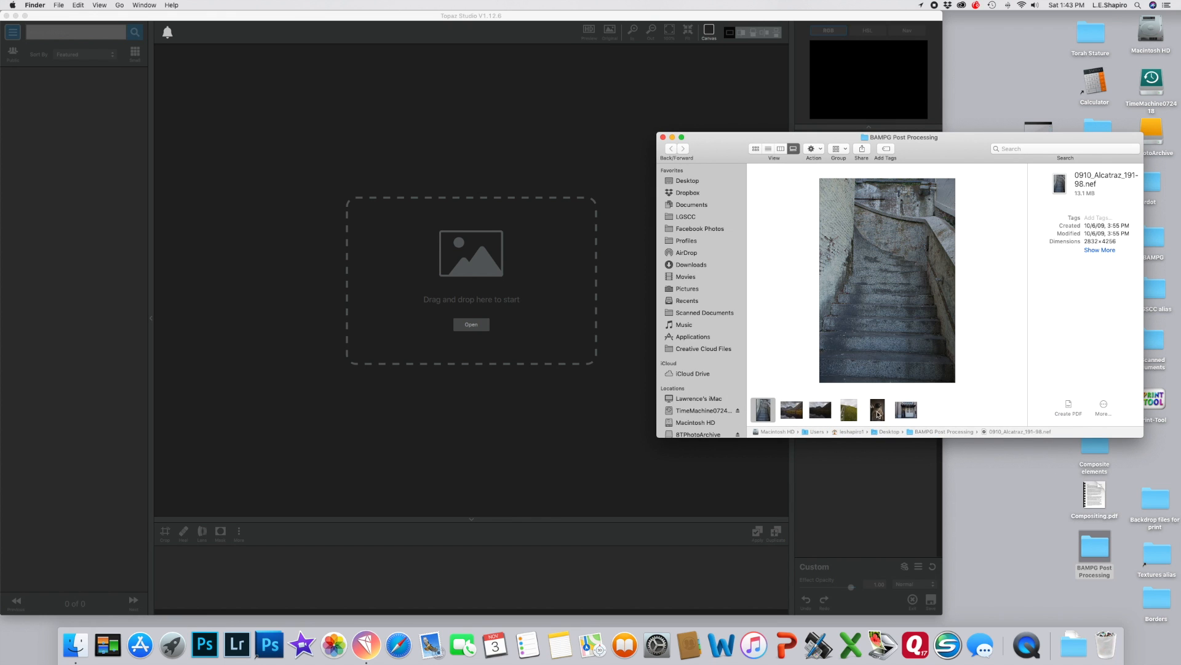
click(905, 411)
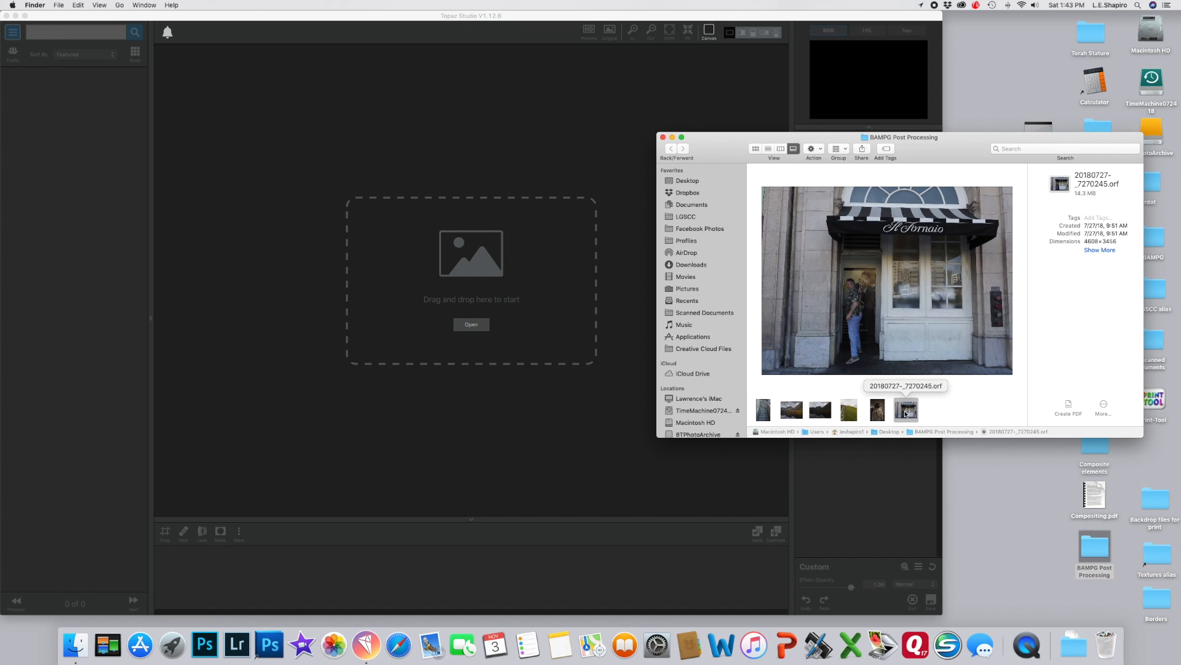
drag(907, 412, 451, 290)
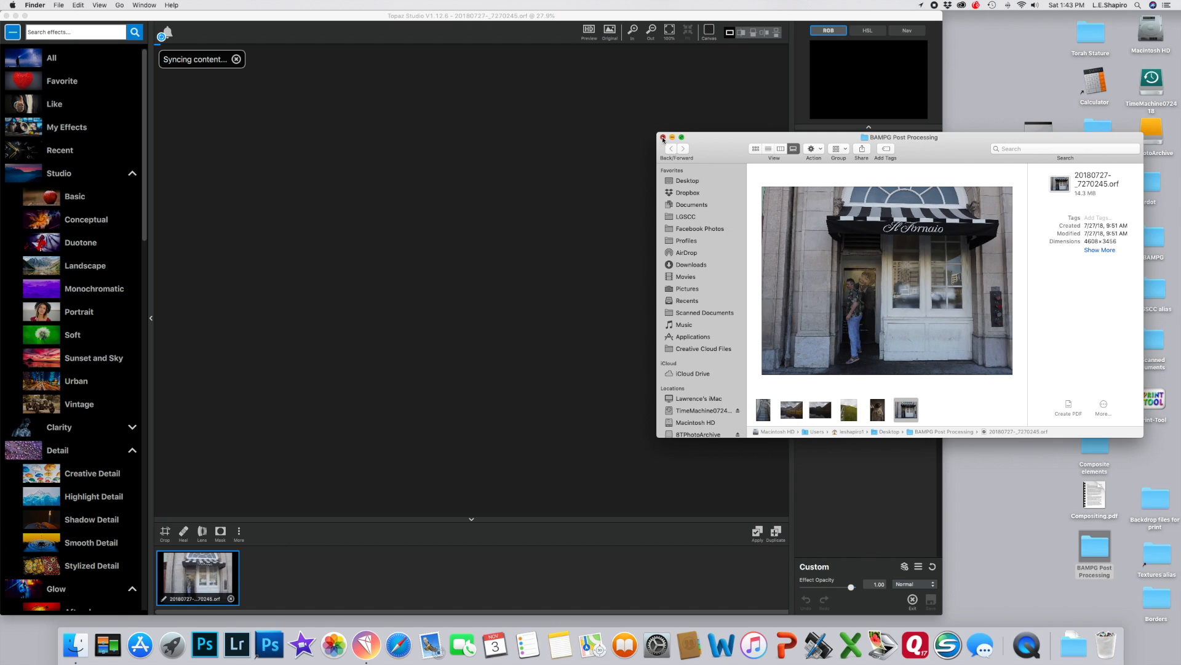
click(663, 138)
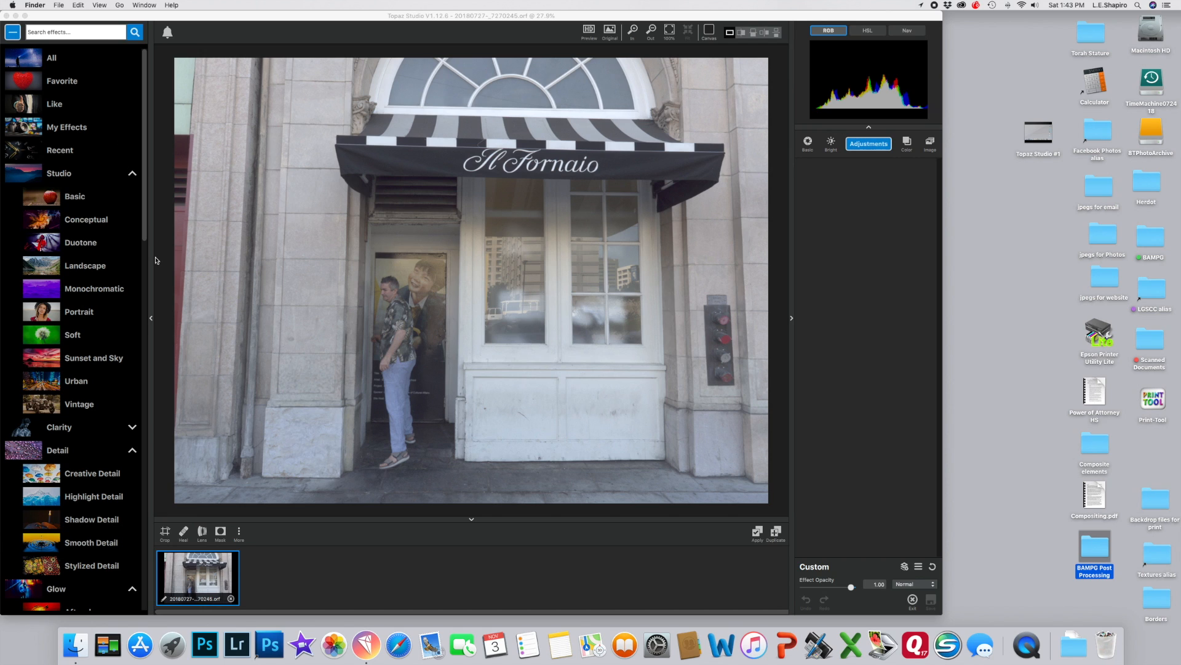
Hide the effects library and move the Topaz Studio window toward the middle of the desktop
click(151, 321)
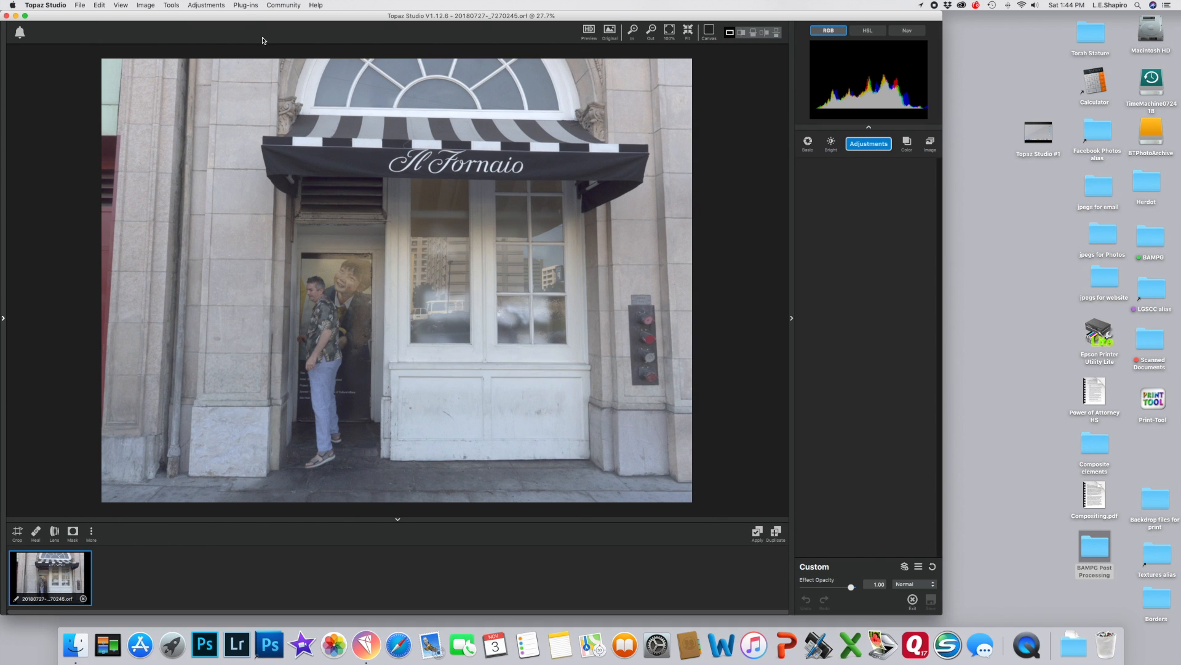
drag(242, 17, 311, 19)
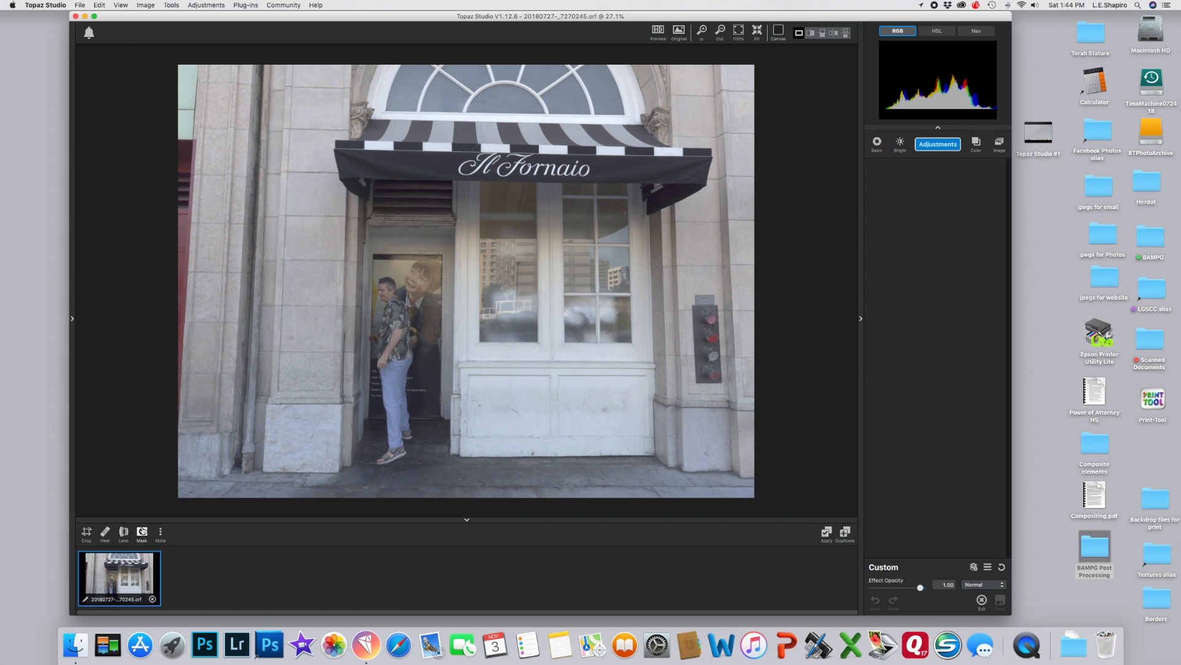
click(160, 533)
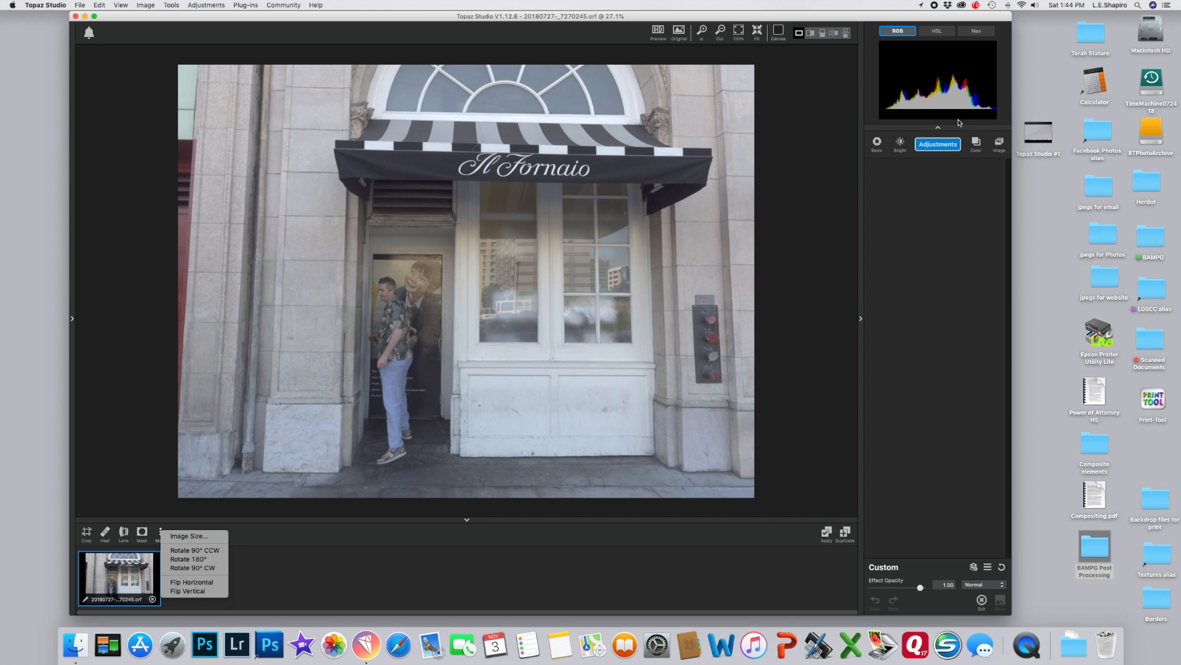
click(940, 148)
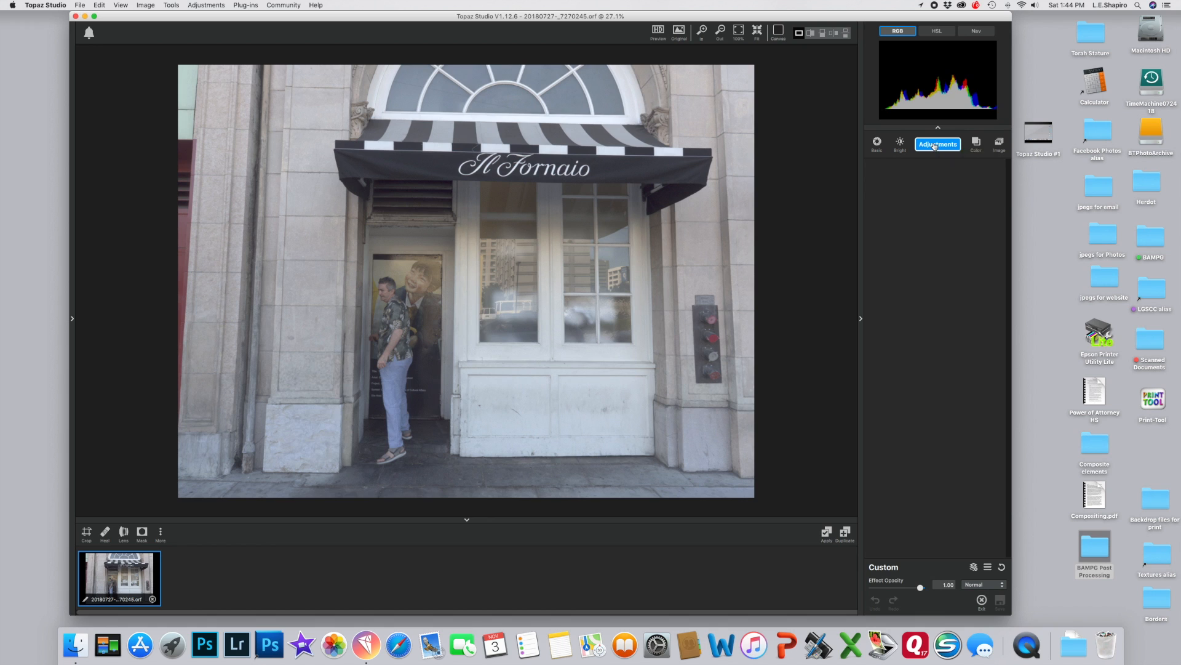
click(934, 146)
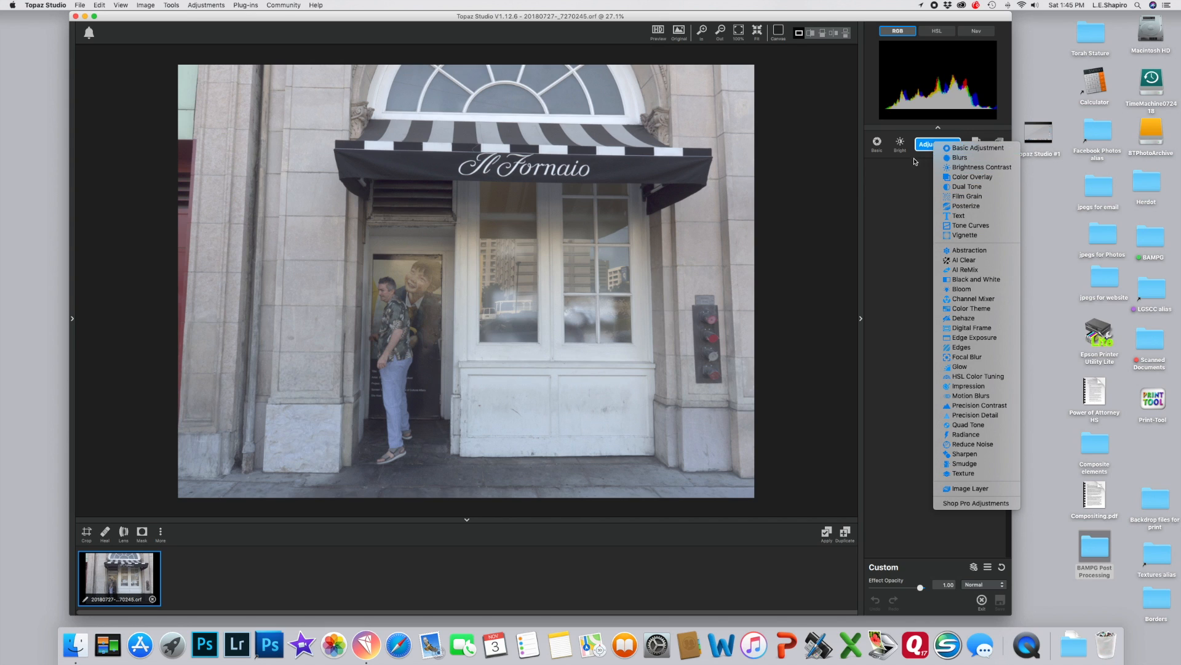
click(898, 176)
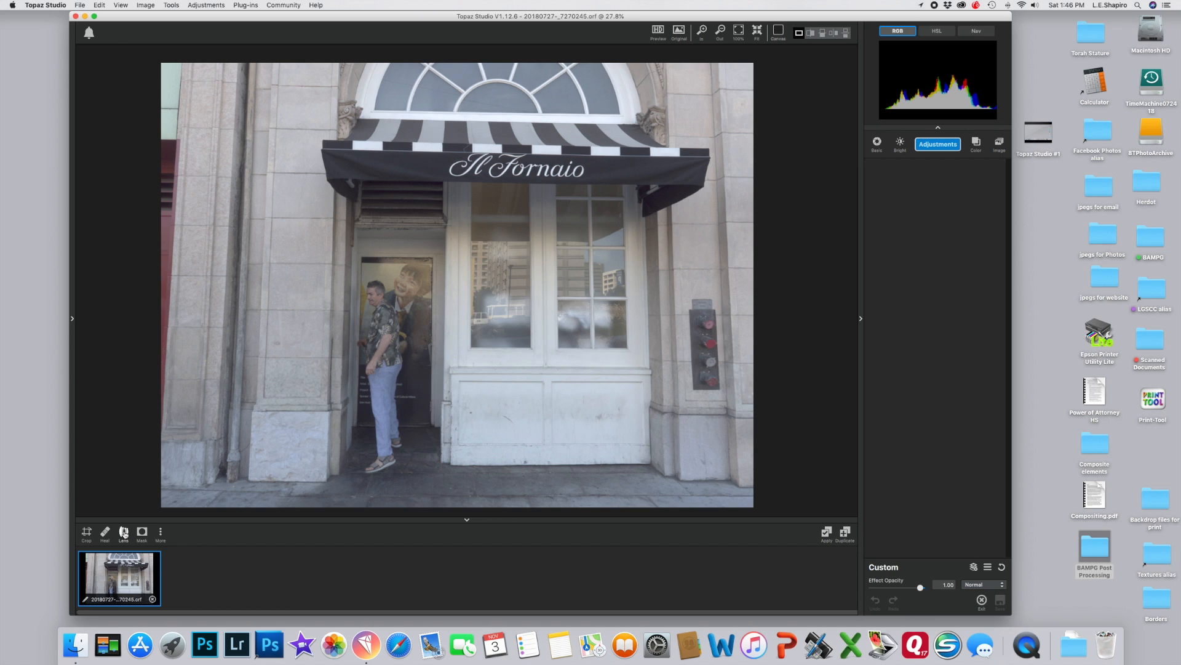
Open Lens Correction and switch the auto raw image profile correction off, comparing the photo with it on and off
click(124, 533)
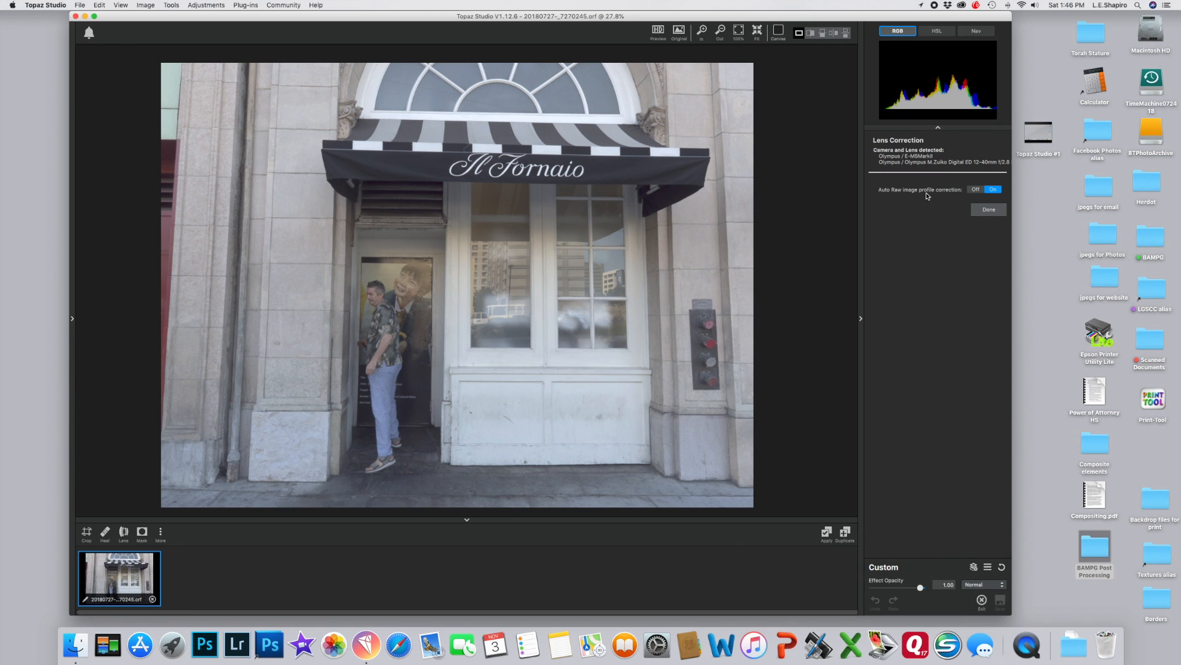
click(975, 191)
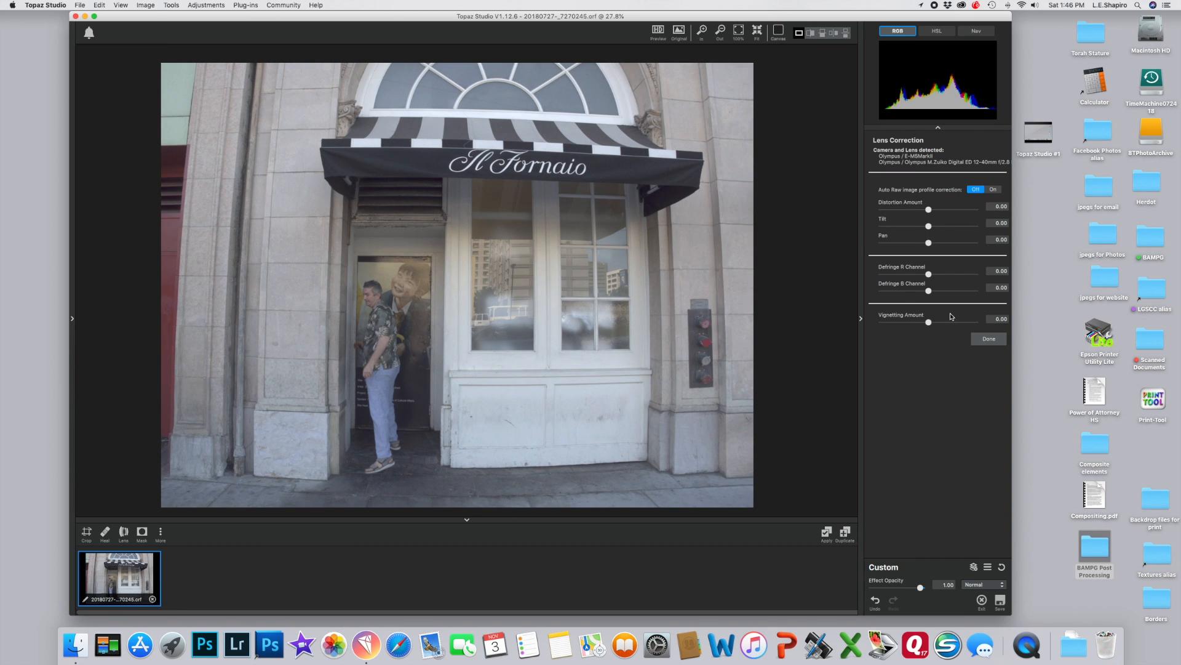
click(992, 190)
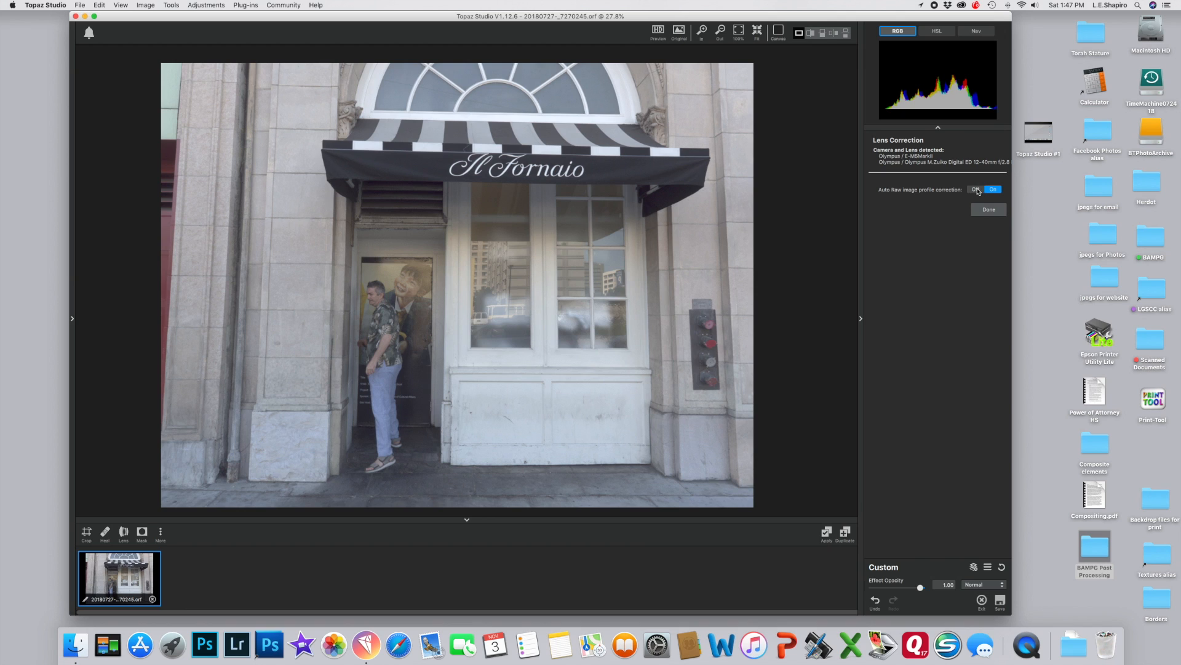
click(975, 191)
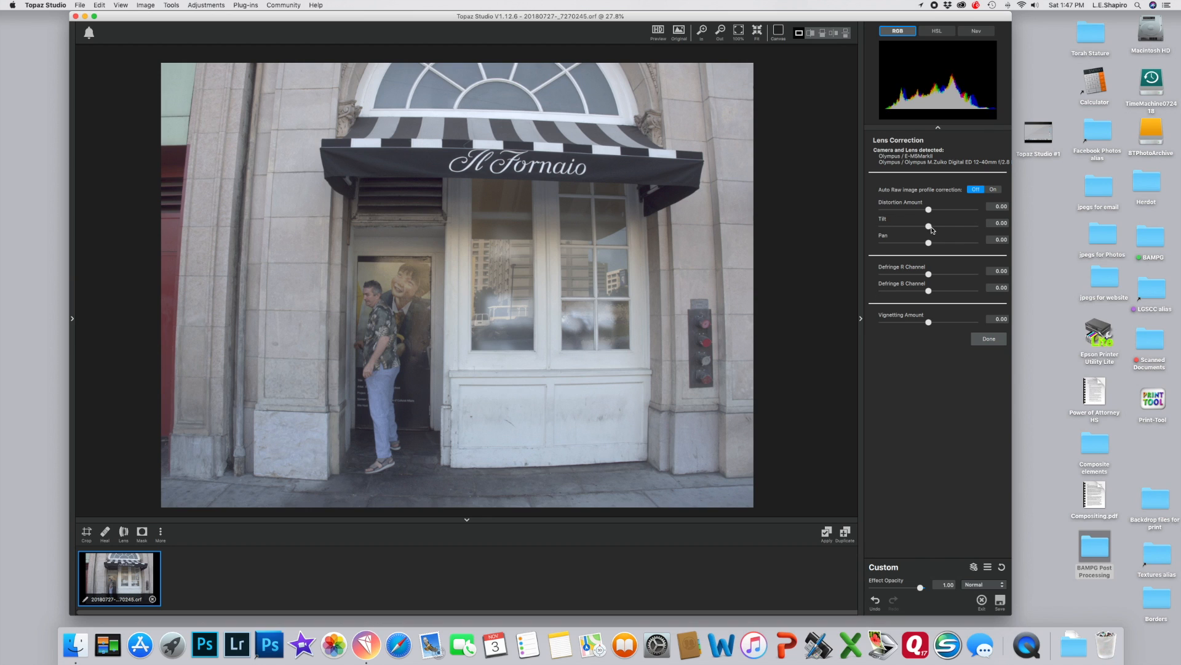
Straighten the storefront by setting the lens correction Tilt to -0.38 and the Distortion Amount to 0.80
drag(928, 226, 921, 226)
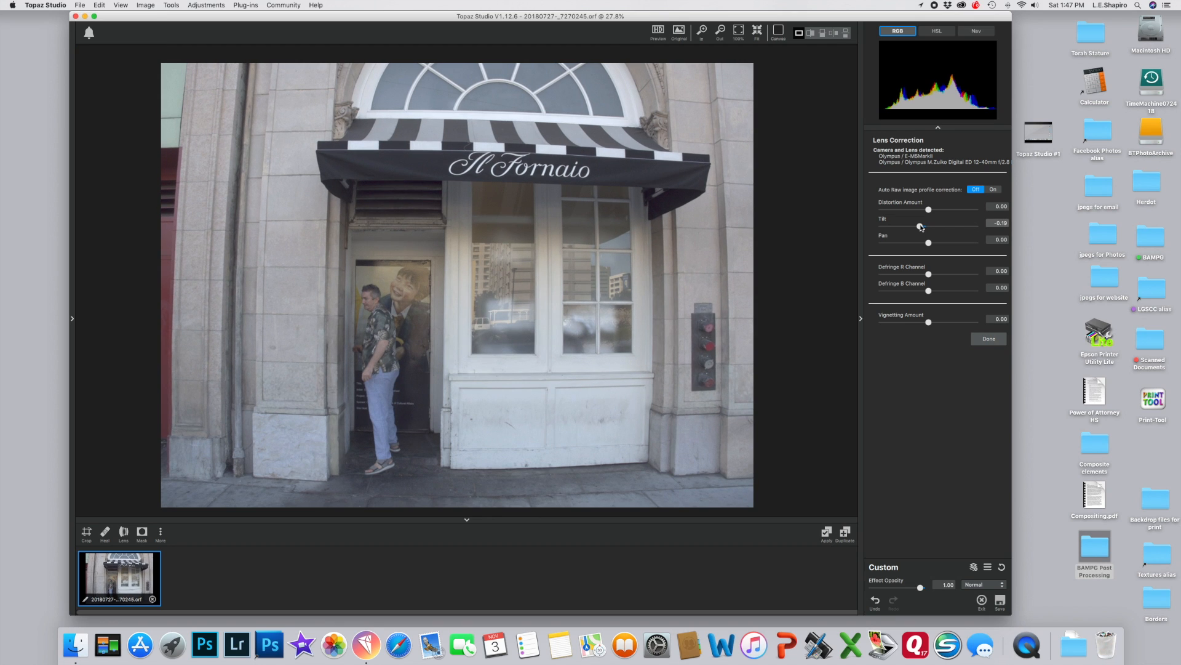
drag(921, 227, 913, 227)
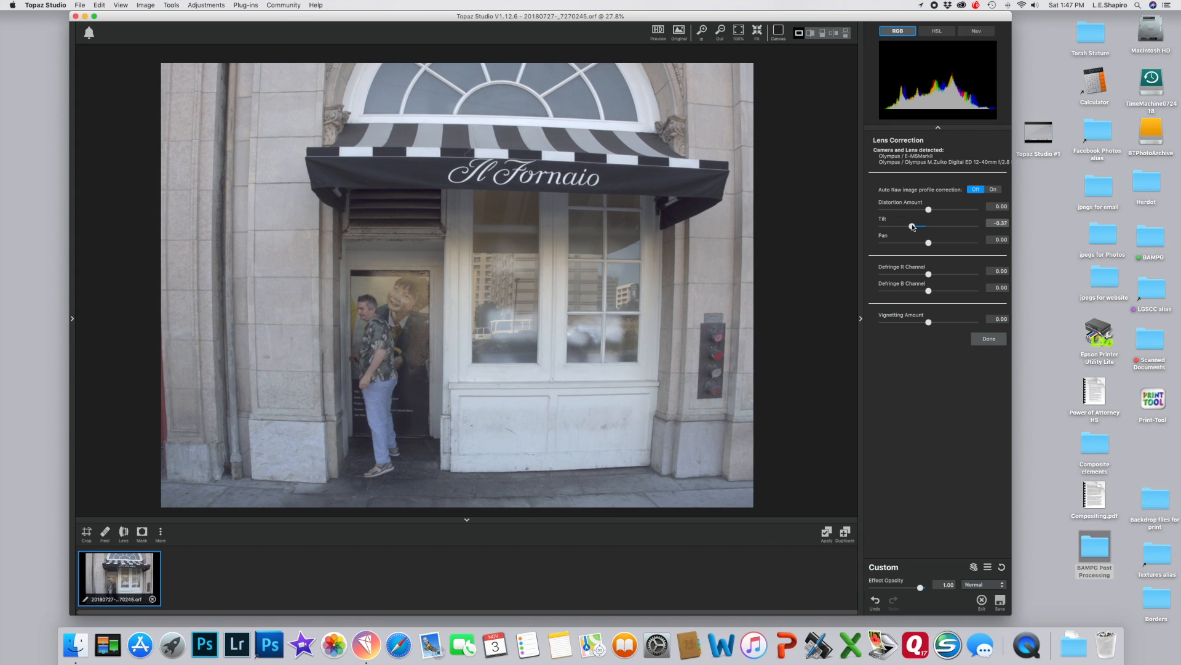
drag(913, 227, 912, 226)
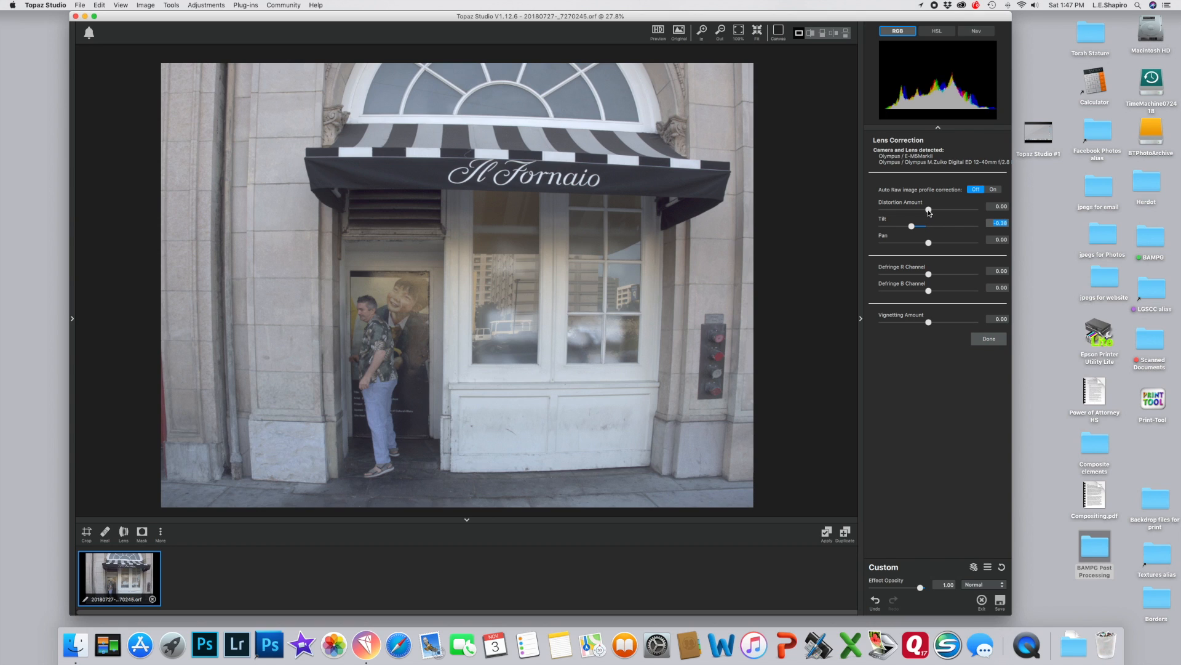
click(929, 211)
drag(929, 210, 962, 209)
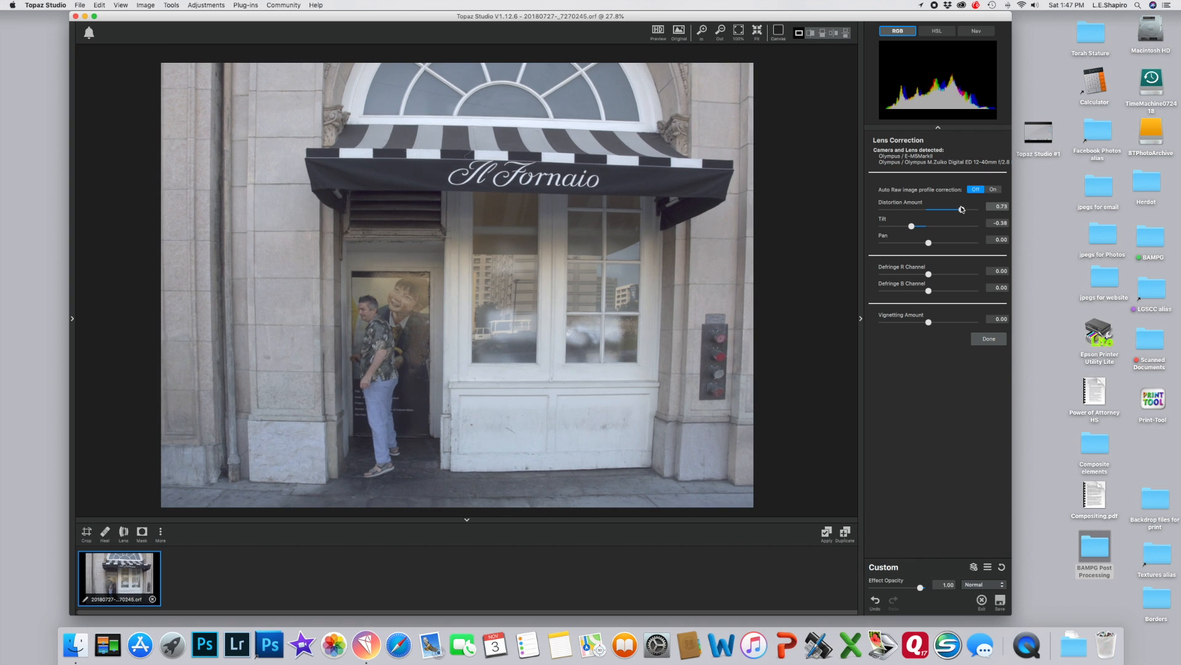
drag(962, 209, 964, 209)
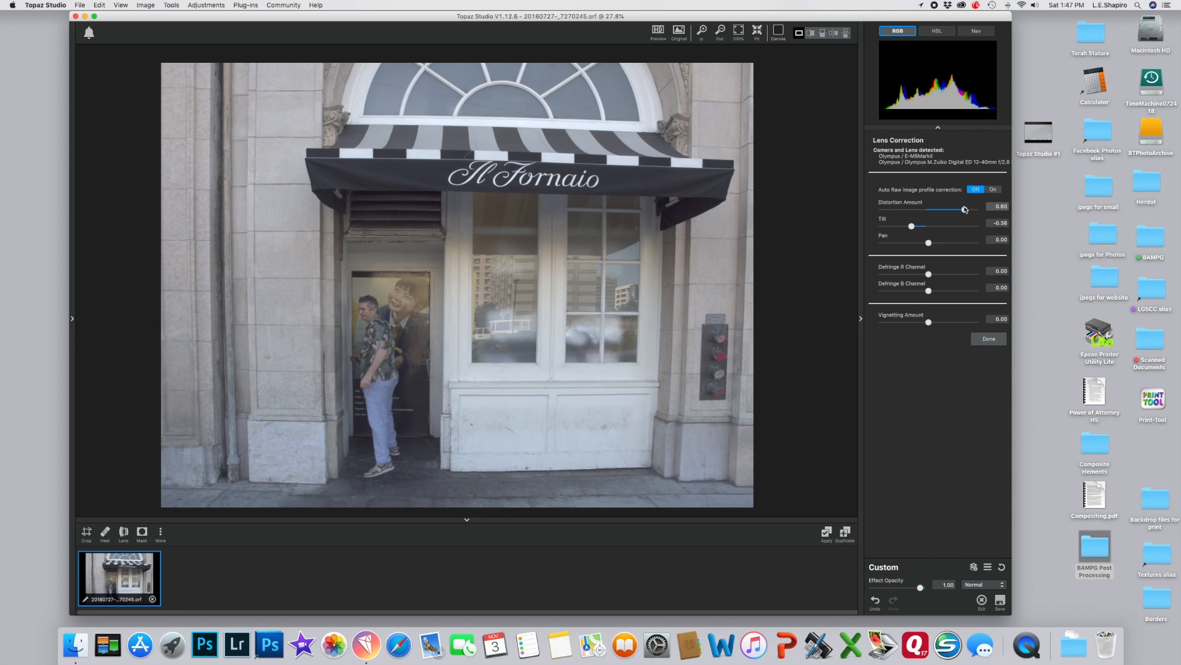
click(965, 209)
Set the lens correction Pan to -0.27 and finish the lens correction
click(929, 243)
drag(929, 244, 917, 244)
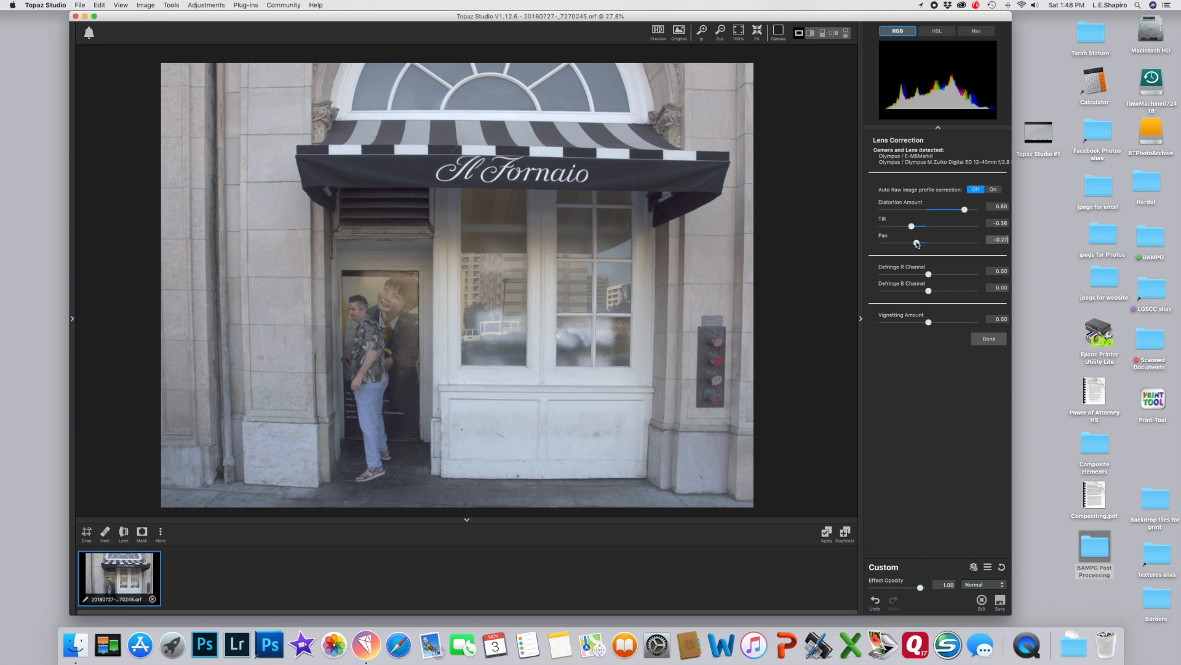
click(917, 244)
click(987, 339)
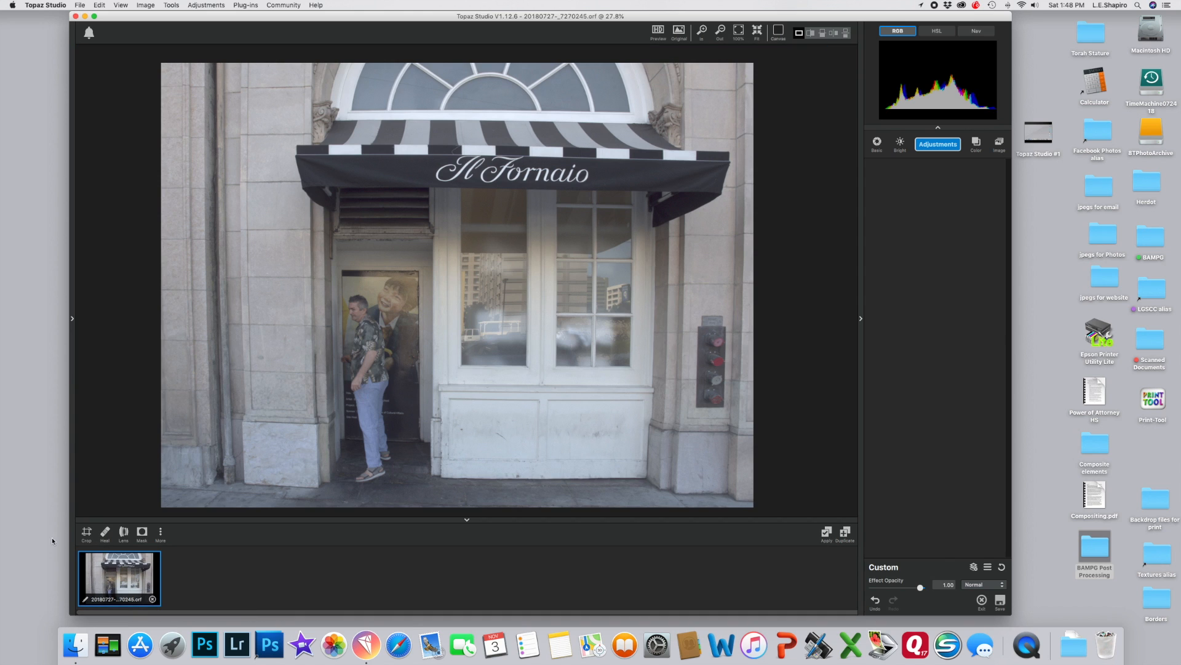
Start Crop & Straighten with a 1:1 aspect ratio, shift the photo within the frame, and rotate it to an angle of -1.12
click(86, 532)
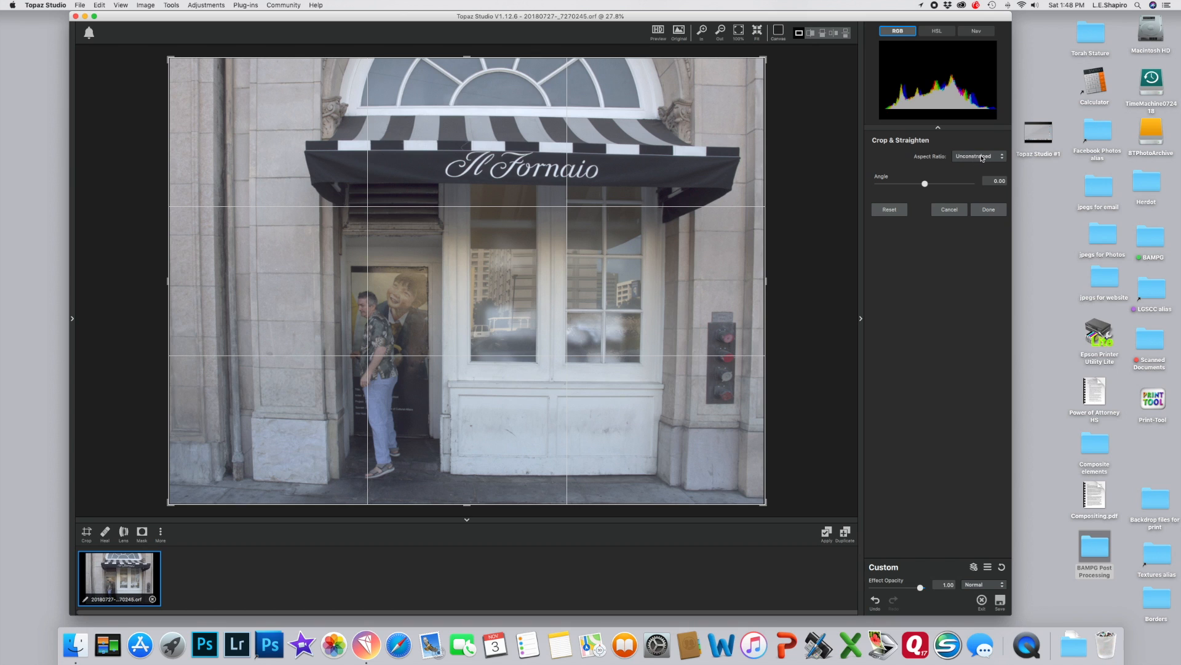
click(1002, 158)
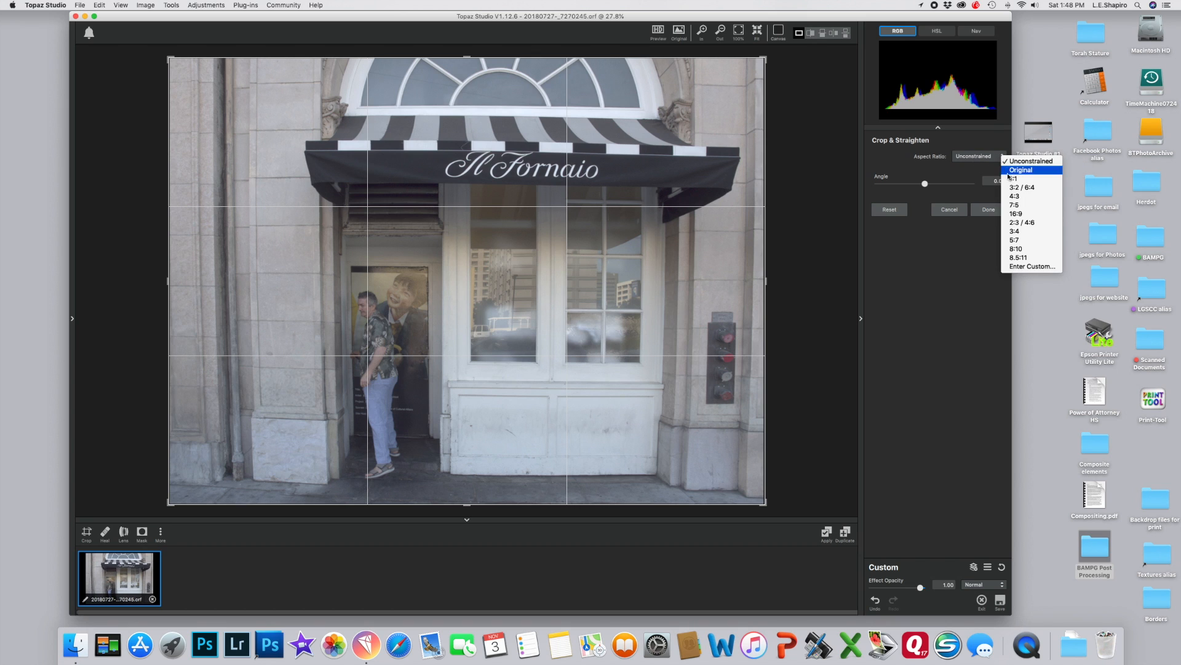
click(1012, 179)
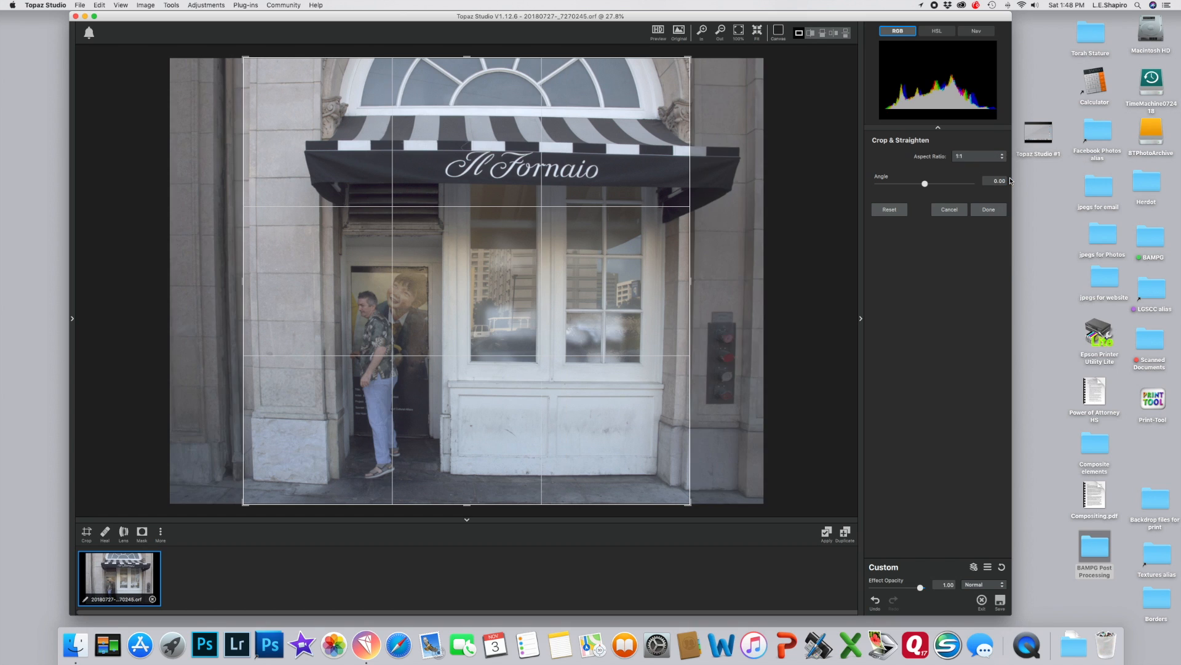
drag(523, 200, 471, 192)
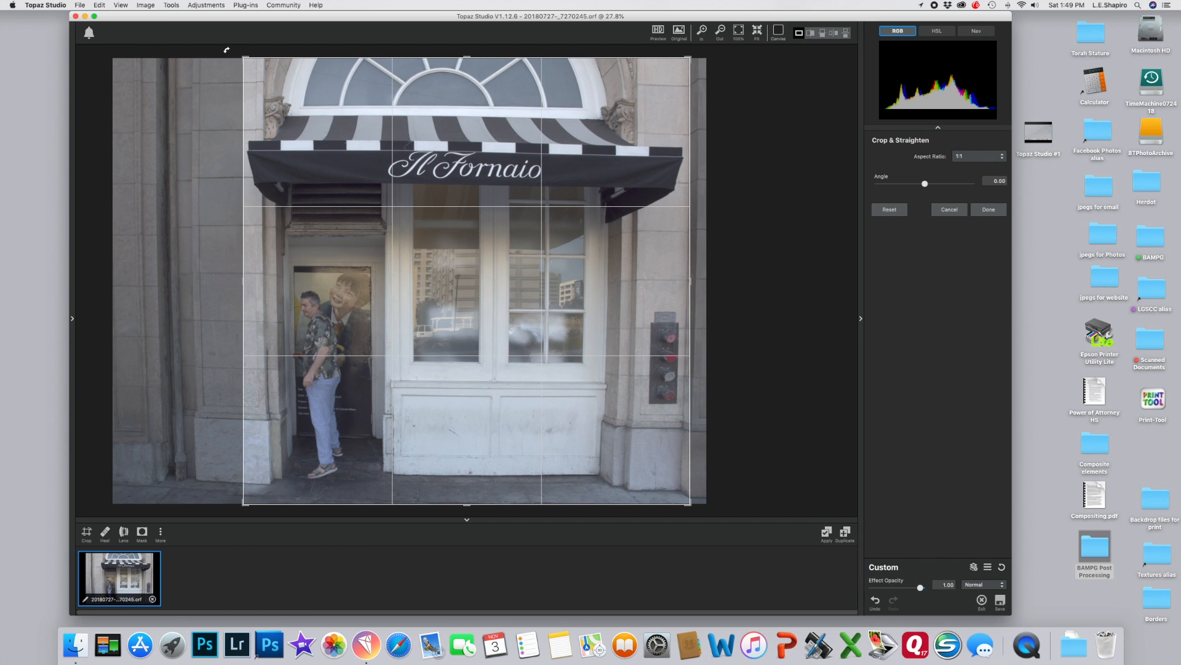
drag(227, 49, 218, 50)
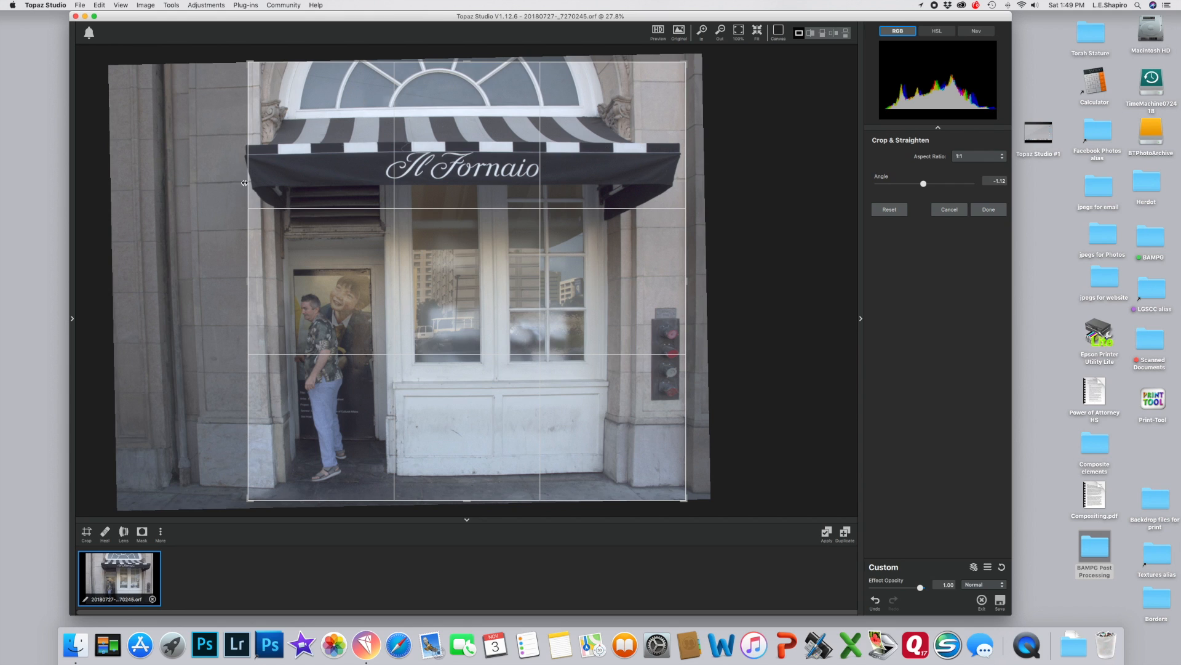
Make the crop unconstrained, set the angle to -0.81, trim the drainpipe side and the arched window above the awning, and apply the crop
click(984, 162)
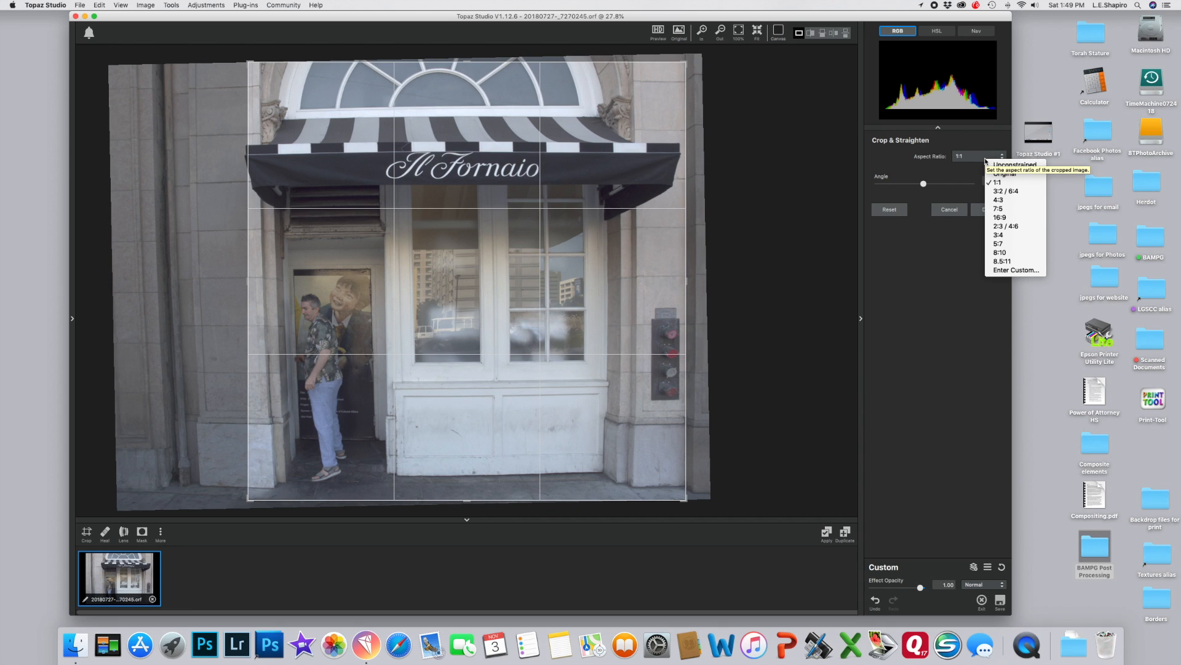
click(1016, 165)
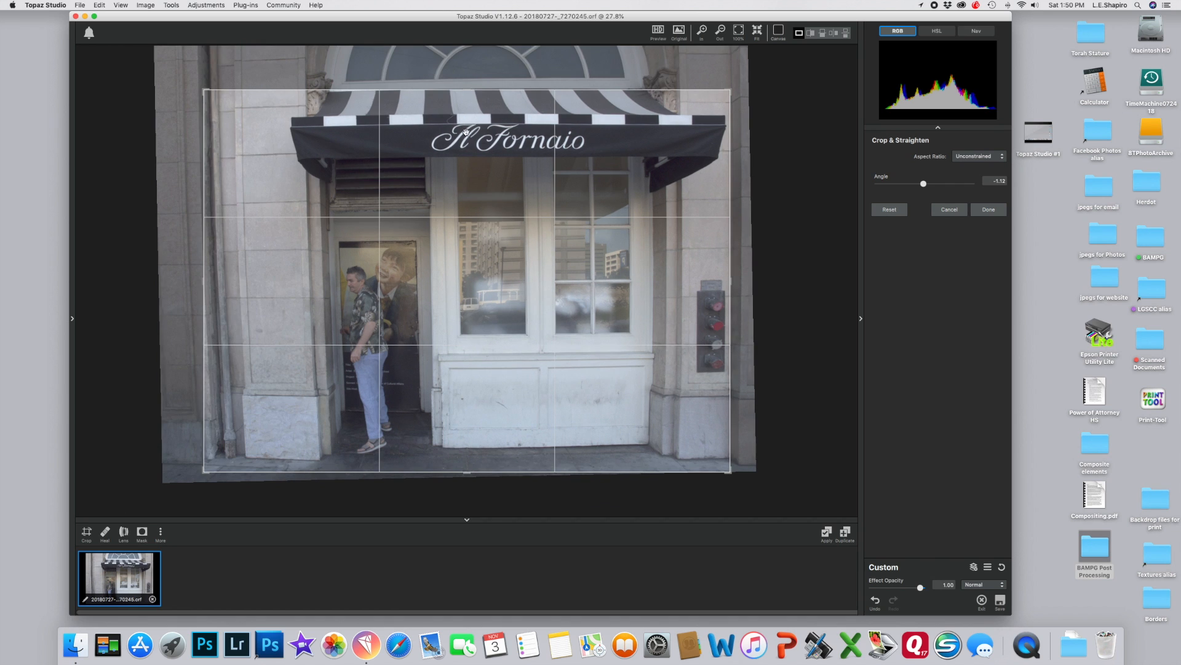
drag(470, 153, 451, 153)
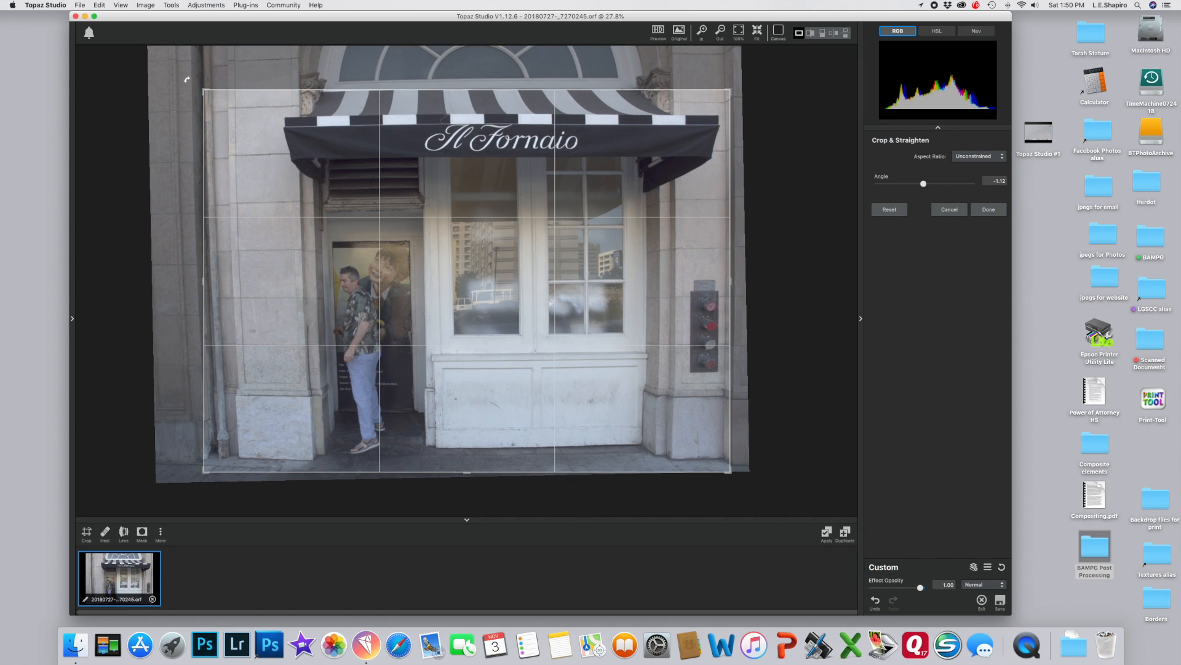
mouse_move(193, 77)
mouse_down()
mouse_move(177, 85)
mouse_move(187, 80)
mouse_up()
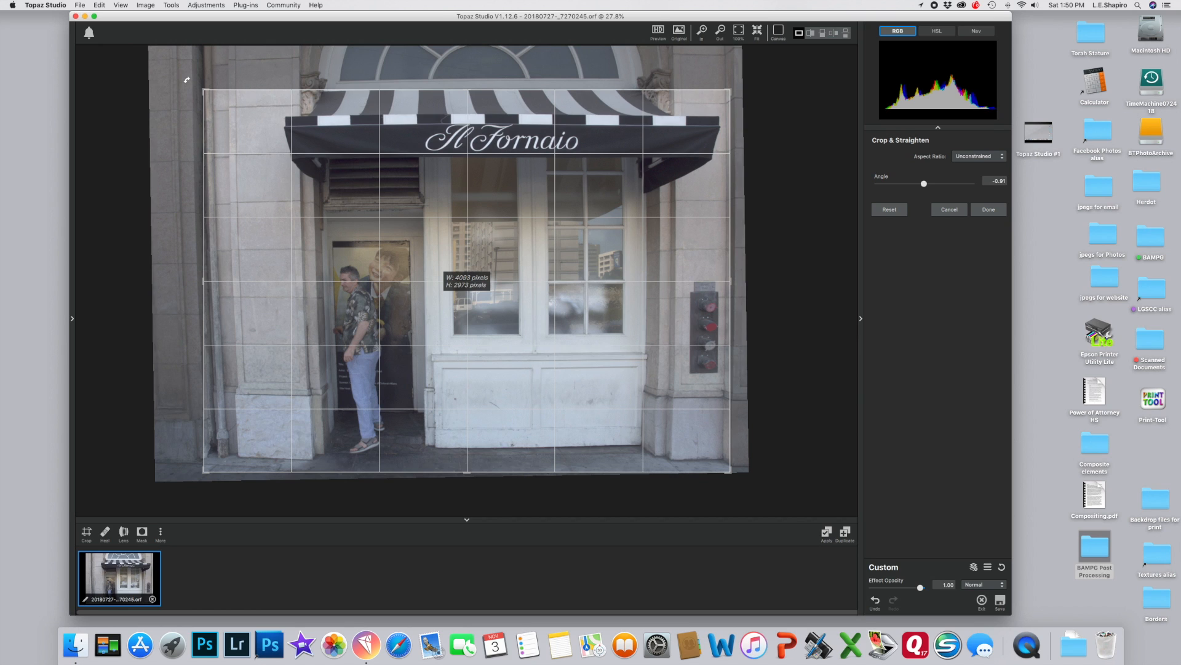
drag(186, 80, 186, 80)
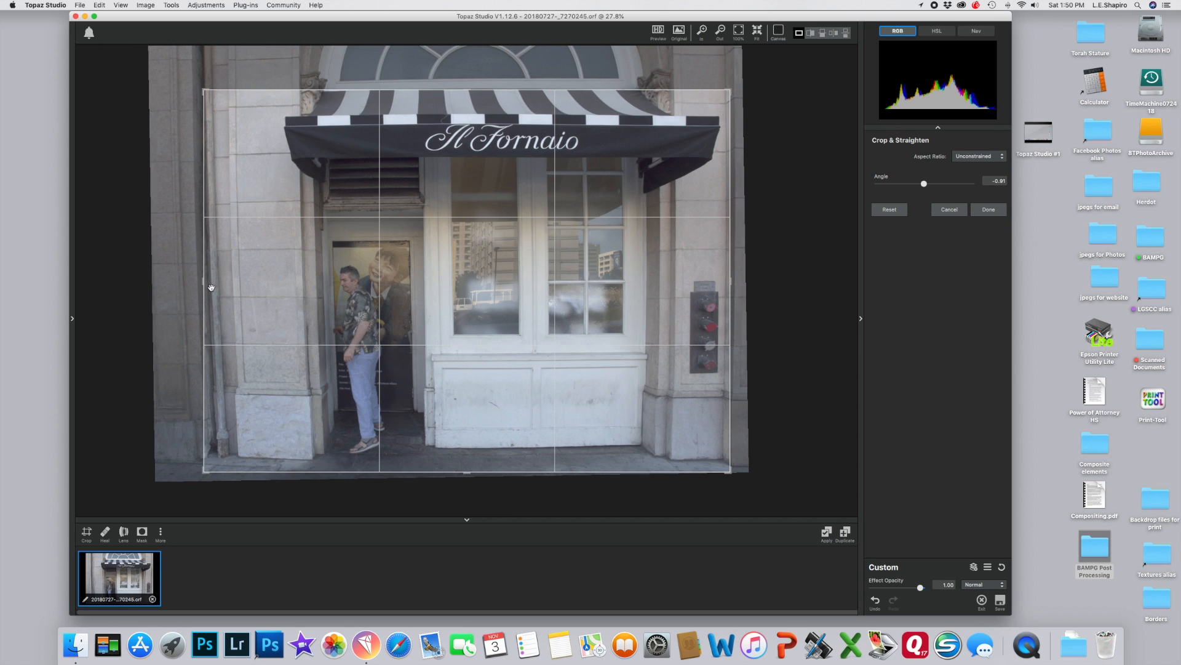
drag(202, 282, 213, 281)
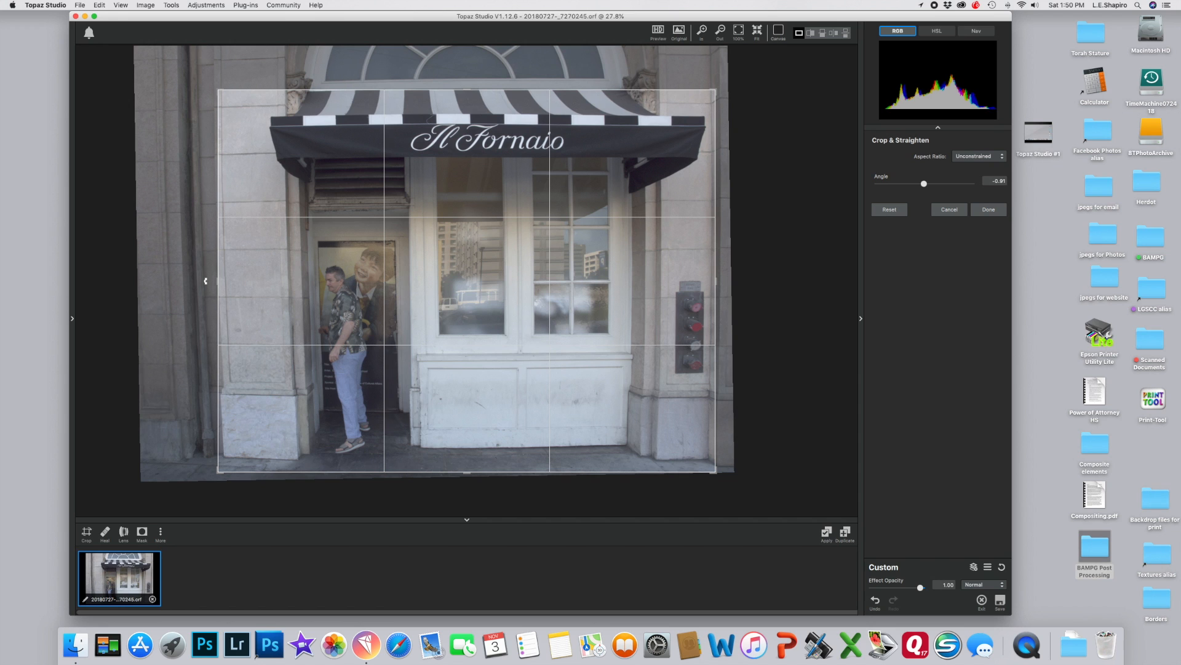
click(988, 210)
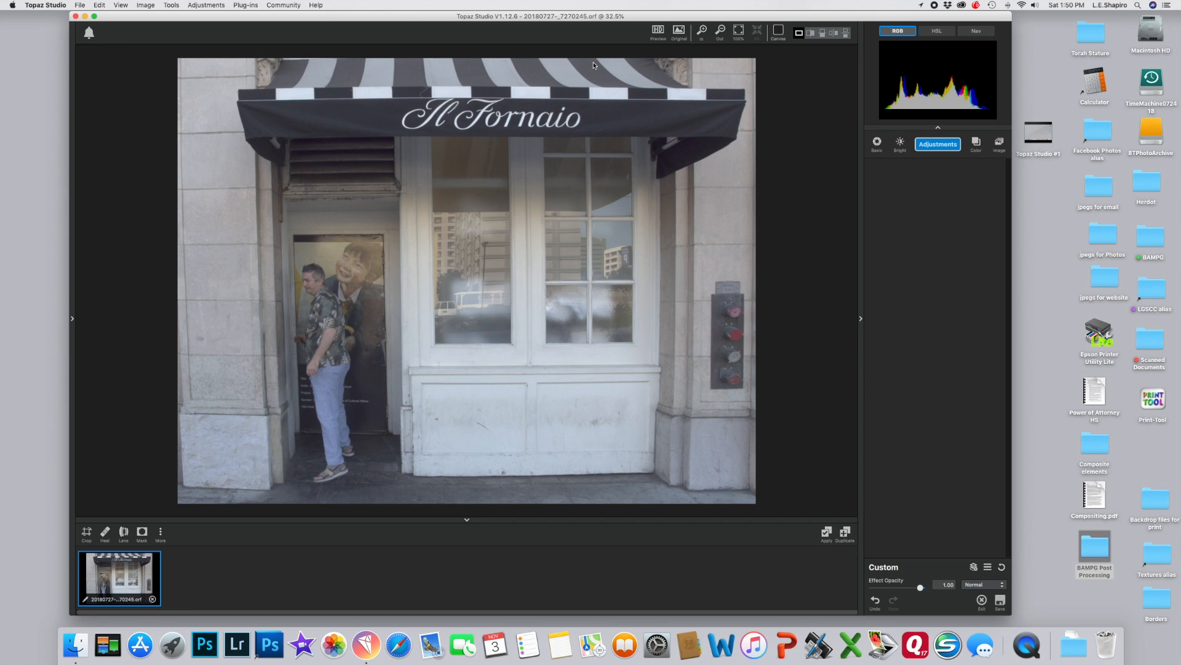
Add a Basic Adjustment and set its Black Level to -0.18 by sampling the dark awning beside the restaurant name
scroll(465, 475, down, 1)
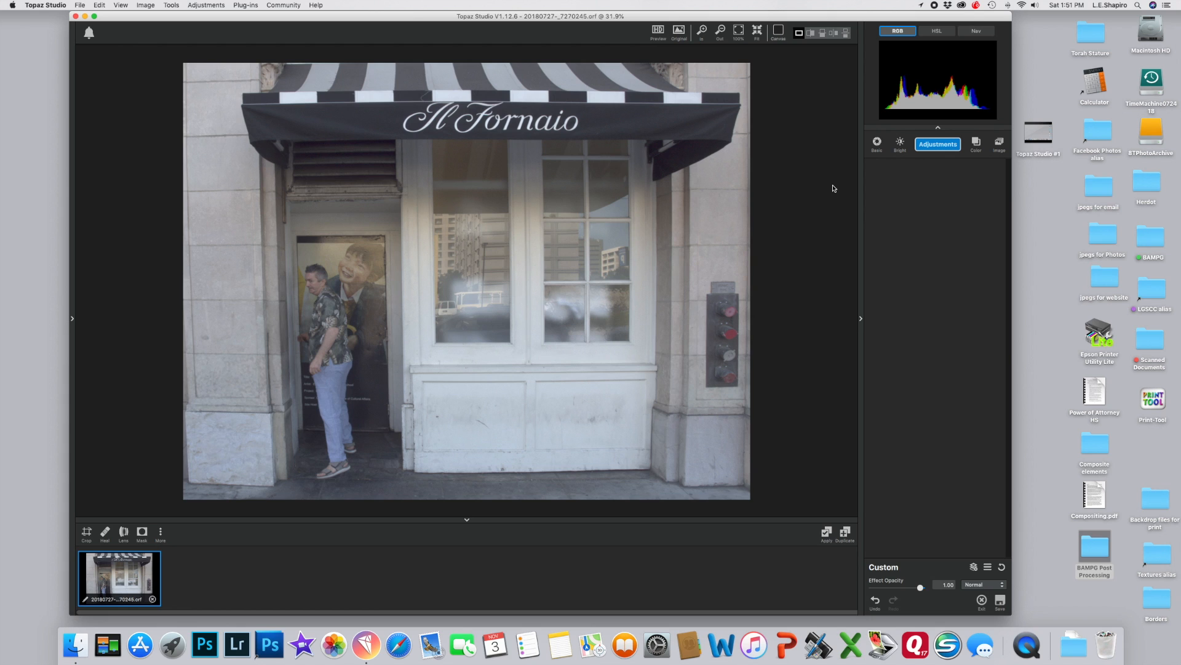
click(952, 146)
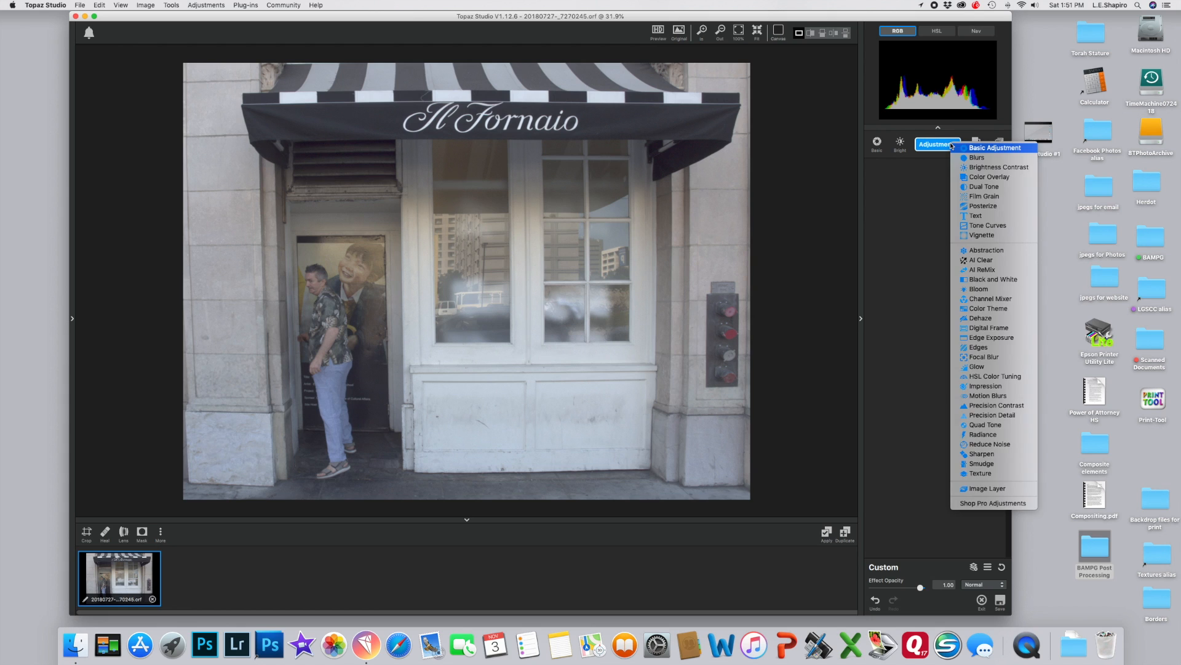
click(993, 150)
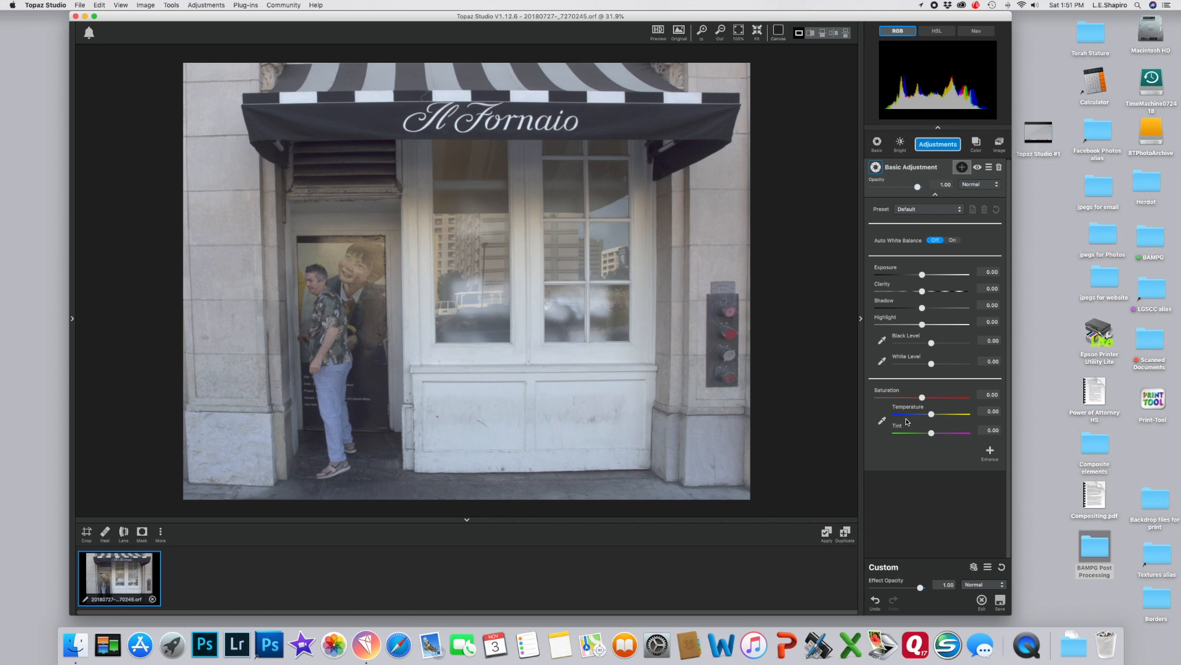
click(882, 340)
click(614, 122)
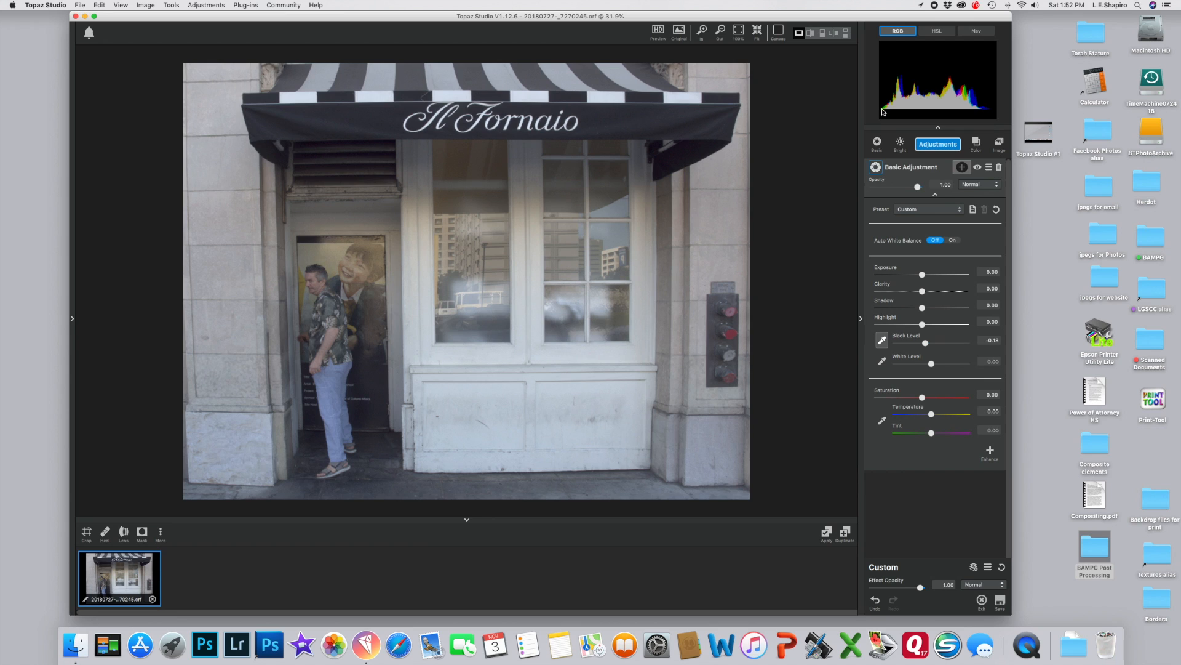
Set the White Level to 0.86 by sampling the white awning edge, and lower Highlight to -0.53
click(882, 362)
scroll(533, 87, down, 1)
click(532, 98)
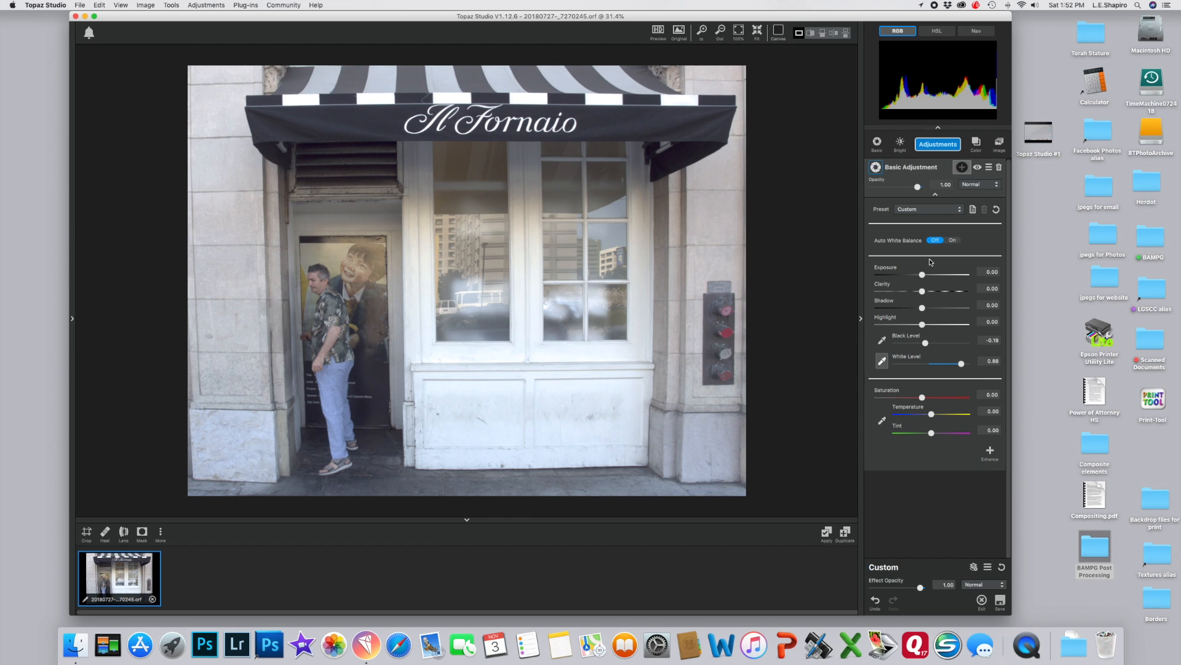
click(923, 326)
drag(923, 326, 901, 324)
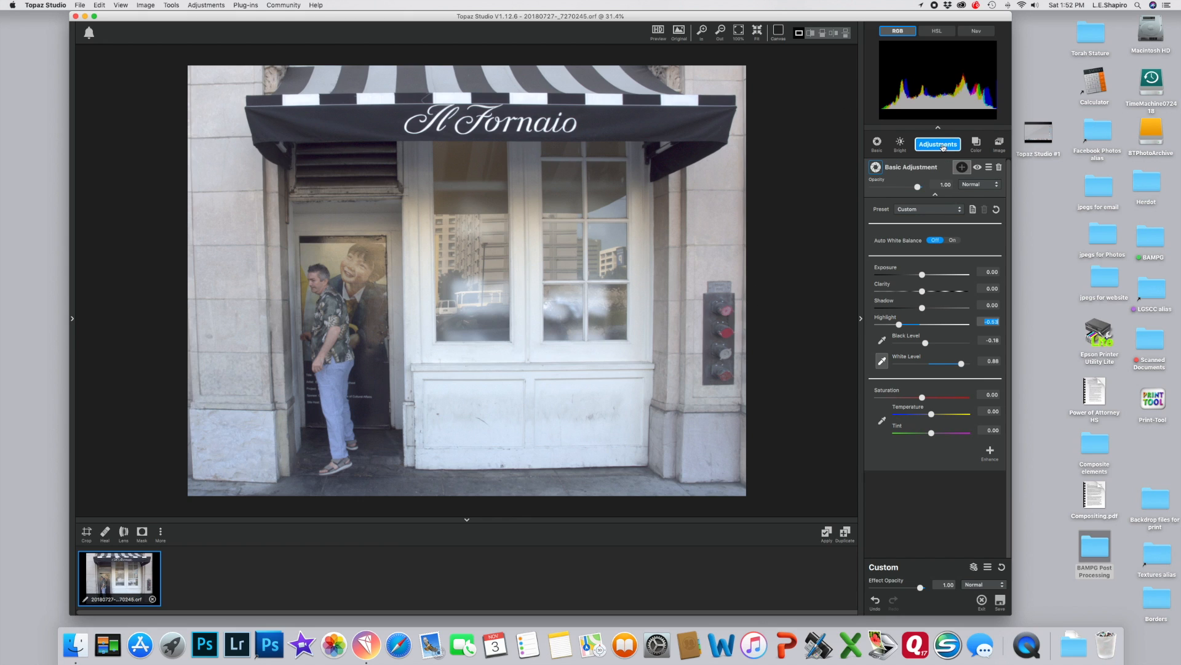
click(936, 196)
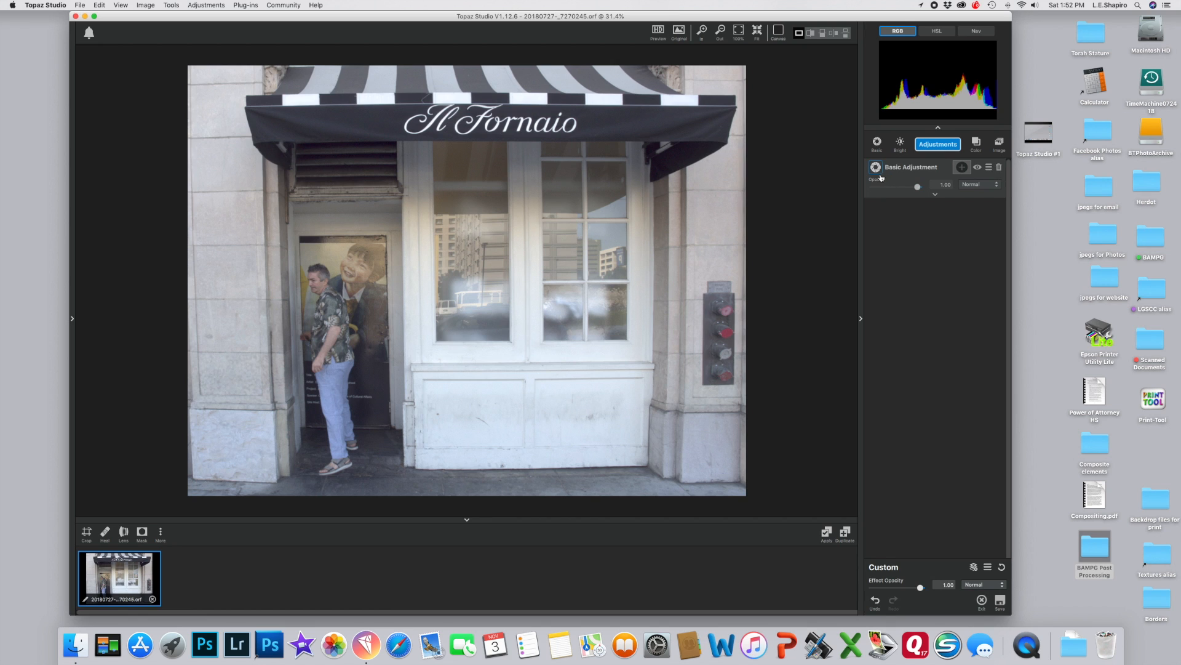
Add a Tone Curves adjustment with the Increase Contrast preset, and compare the photo with and without it
click(937, 145)
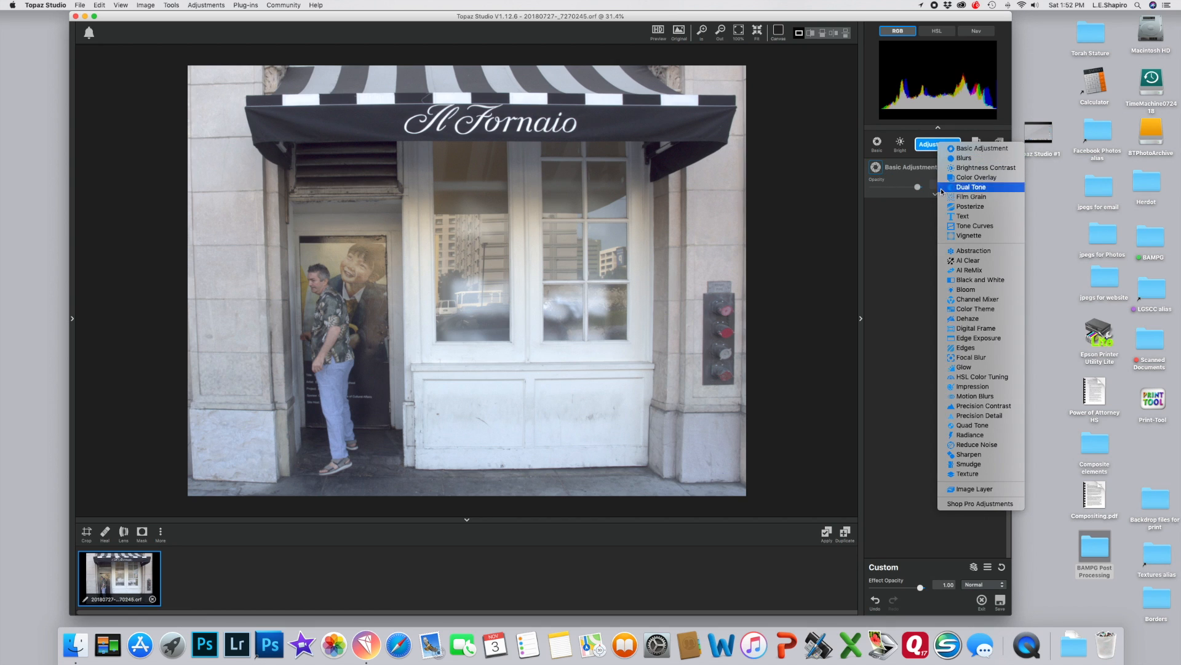
click(957, 226)
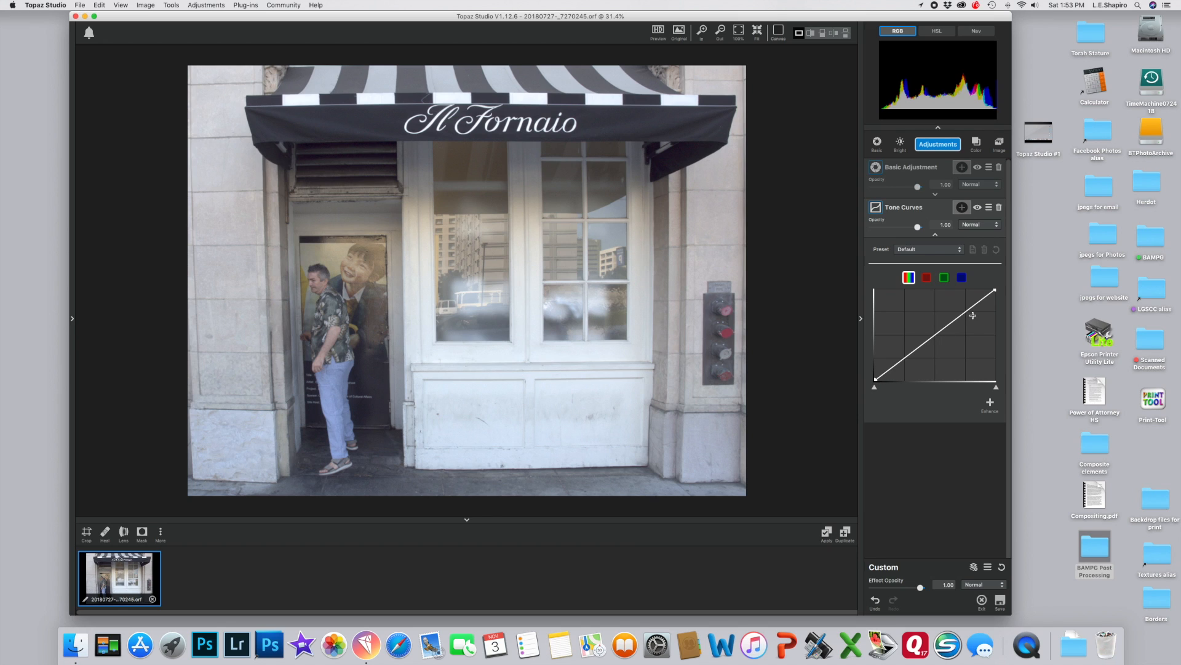
click(959, 250)
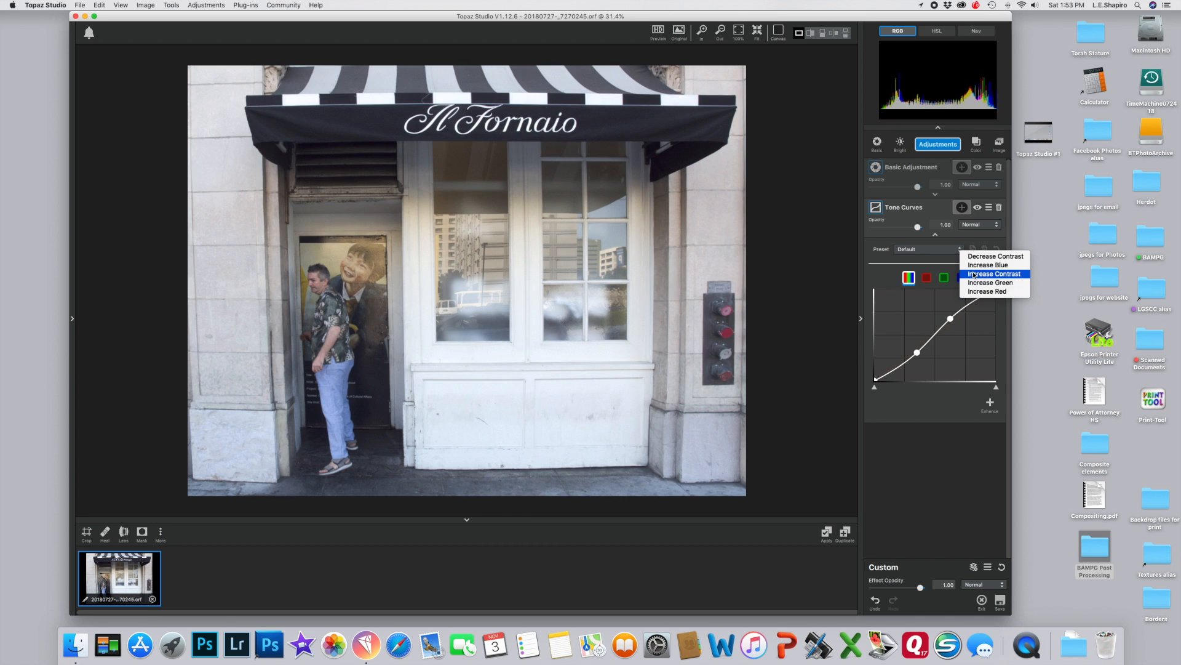
click(975, 275)
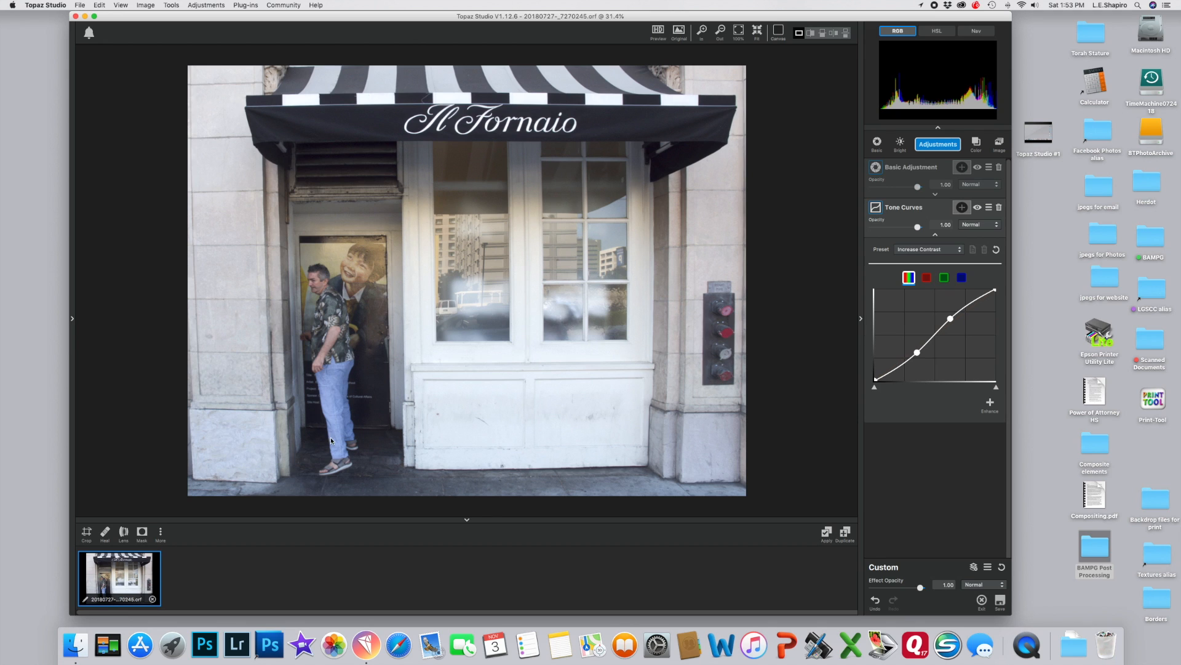
click(977, 208)
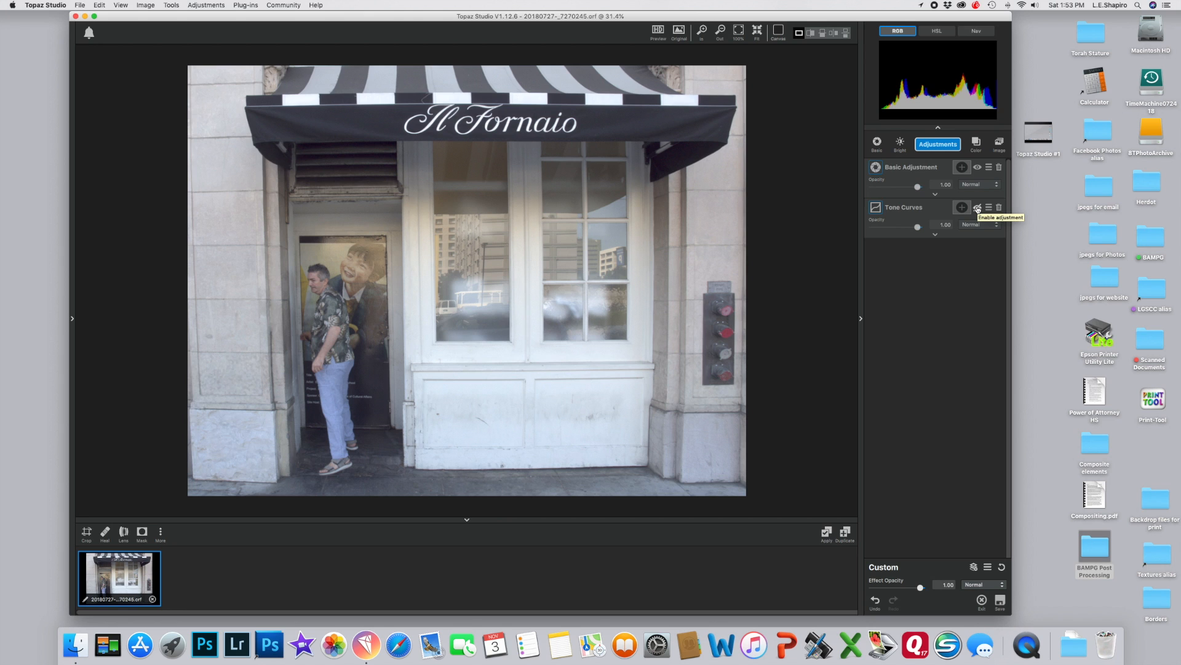
click(978, 208)
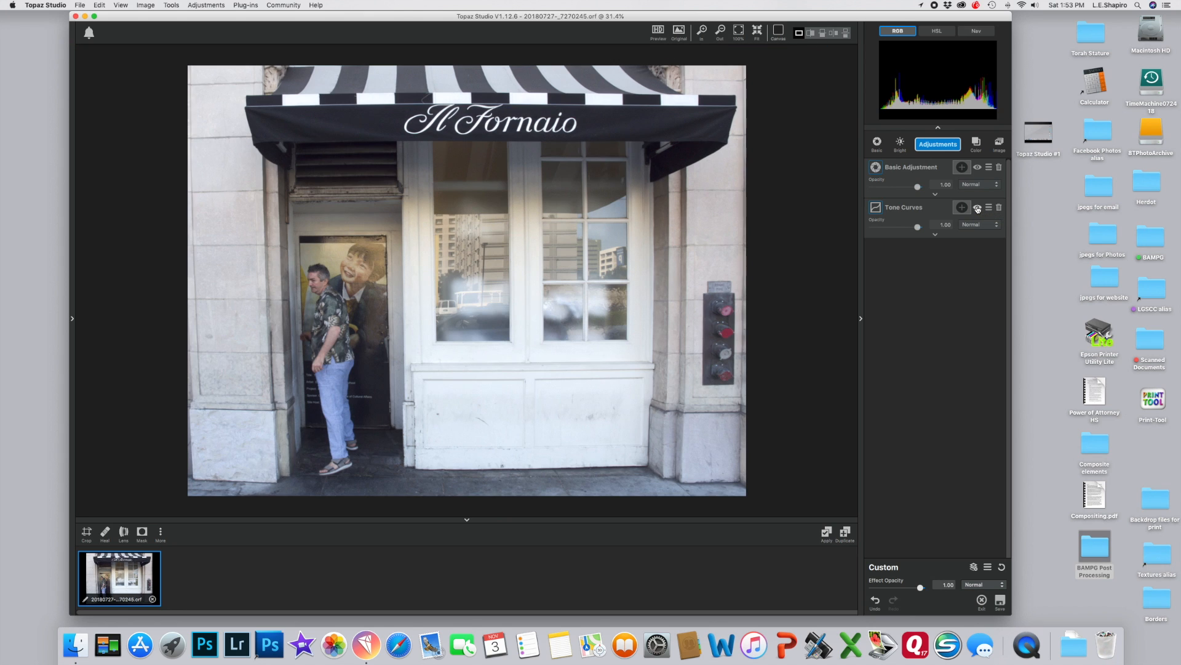
Steepen the tone curve by raising its highlight point and lowering its shadow point, and compare the photo with and without the adjustment
click(936, 234)
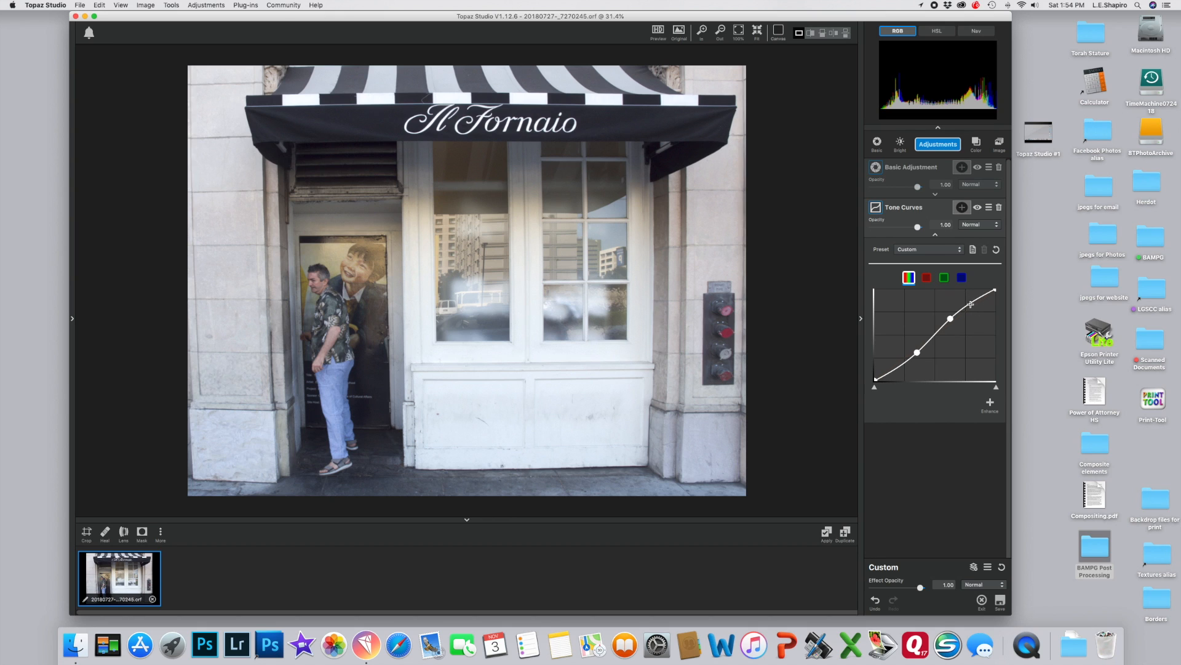
drag(951, 318, 953, 310)
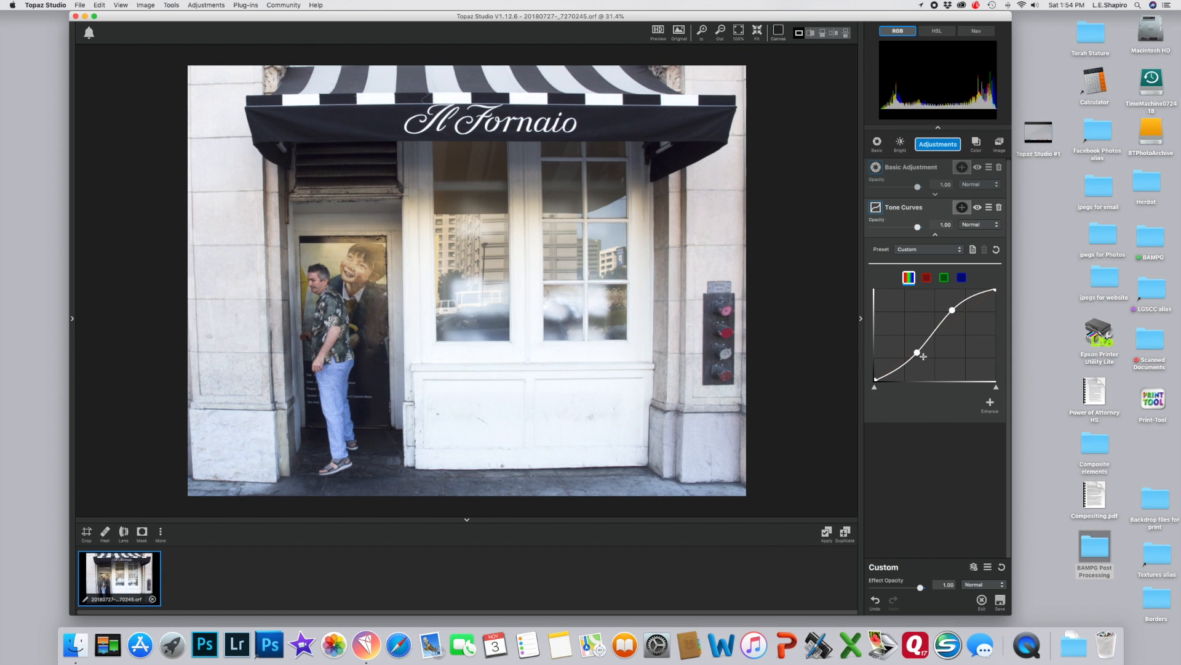
drag(917, 352, 919, 359)
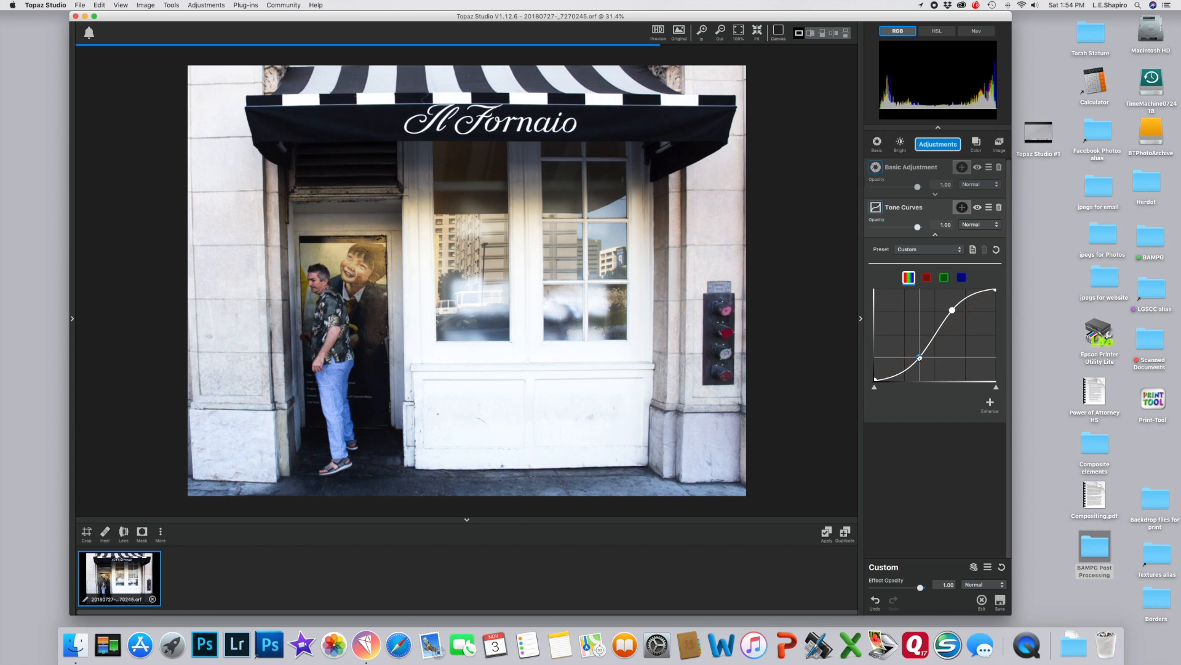
drag(920, 360, 919, 358)
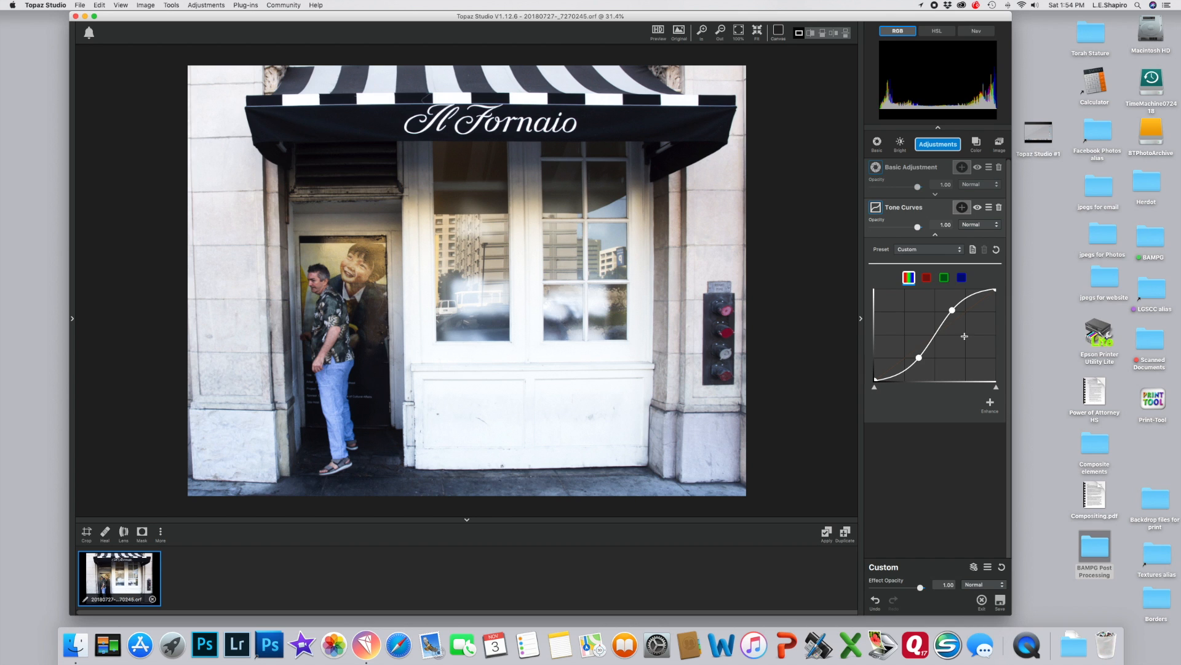
click(958, 311)
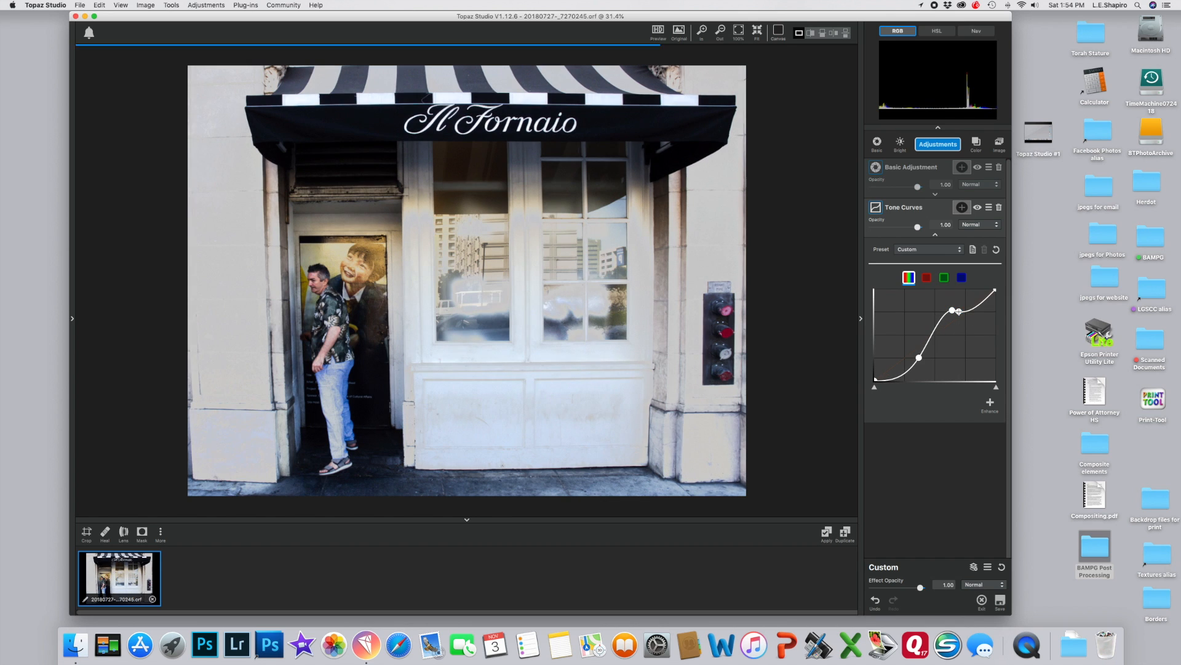
drag(959, 311, 959, 305)
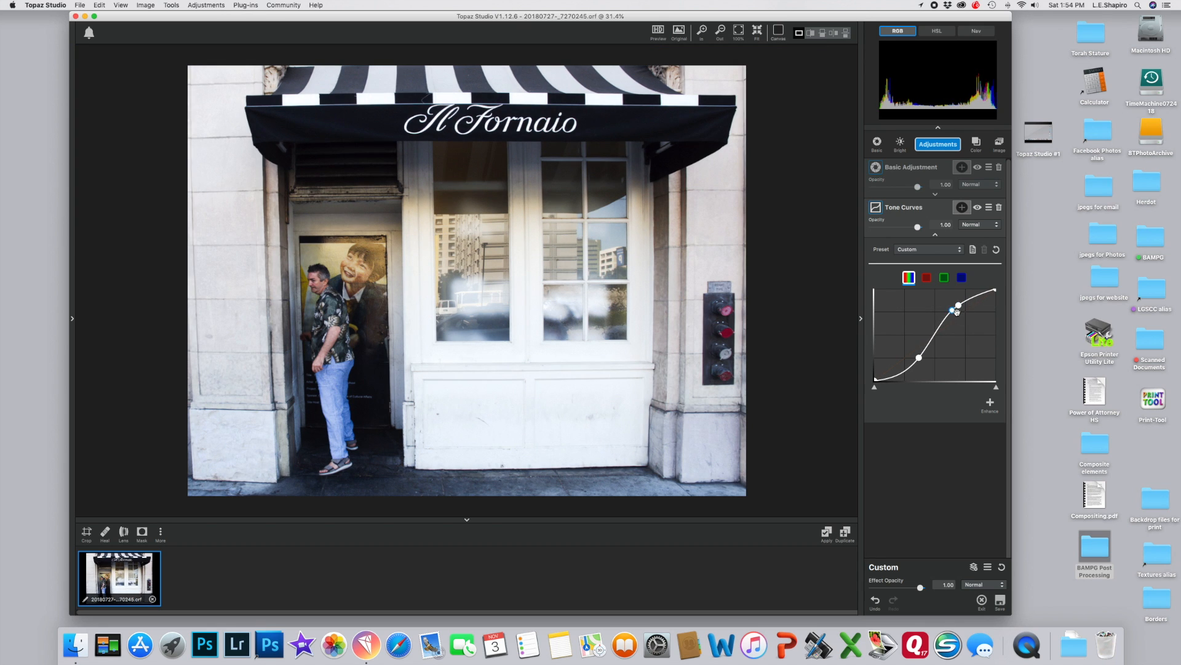
drag(953, 310, 958, 306)
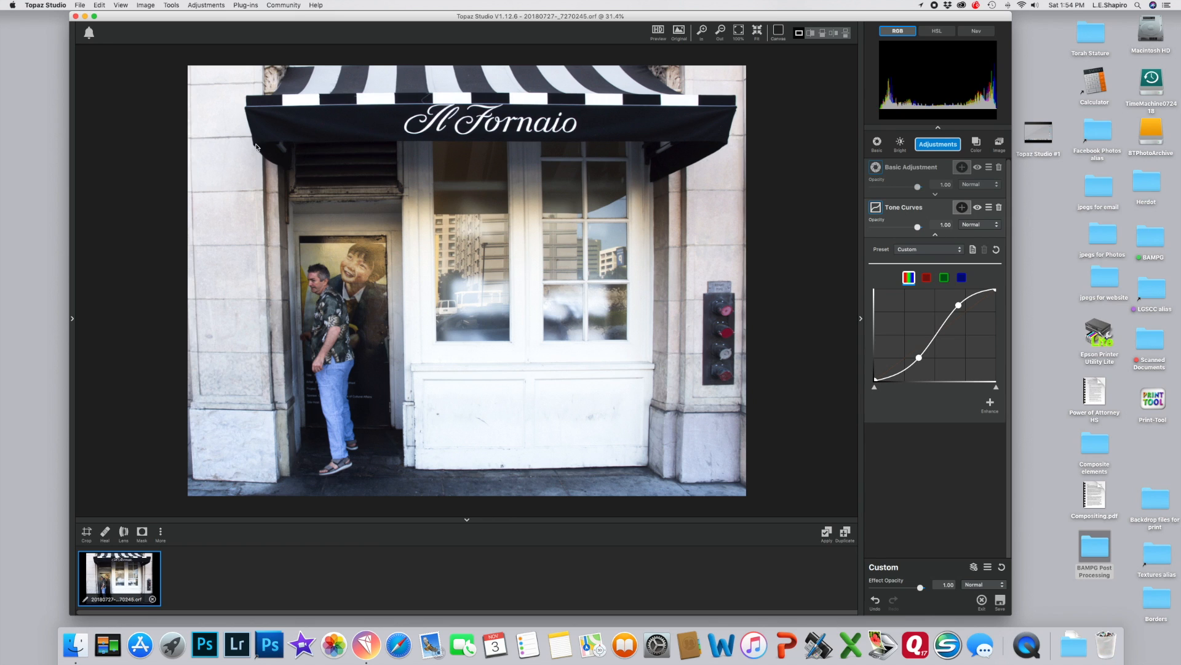
click(978, 208)
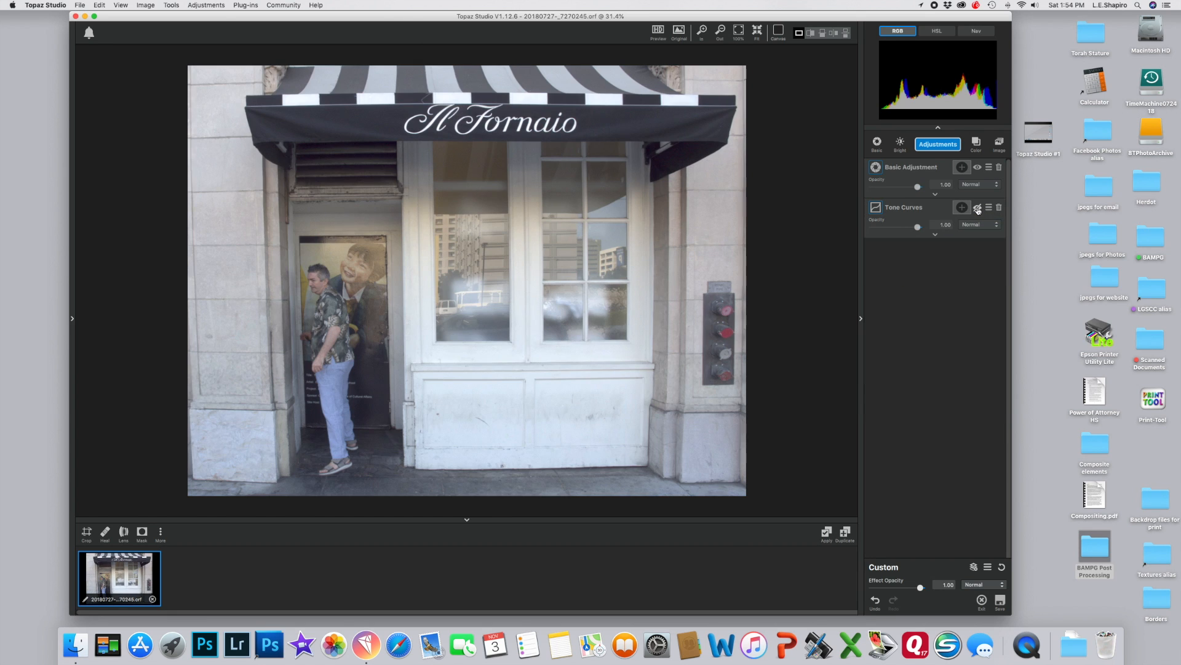
click(977, 208)
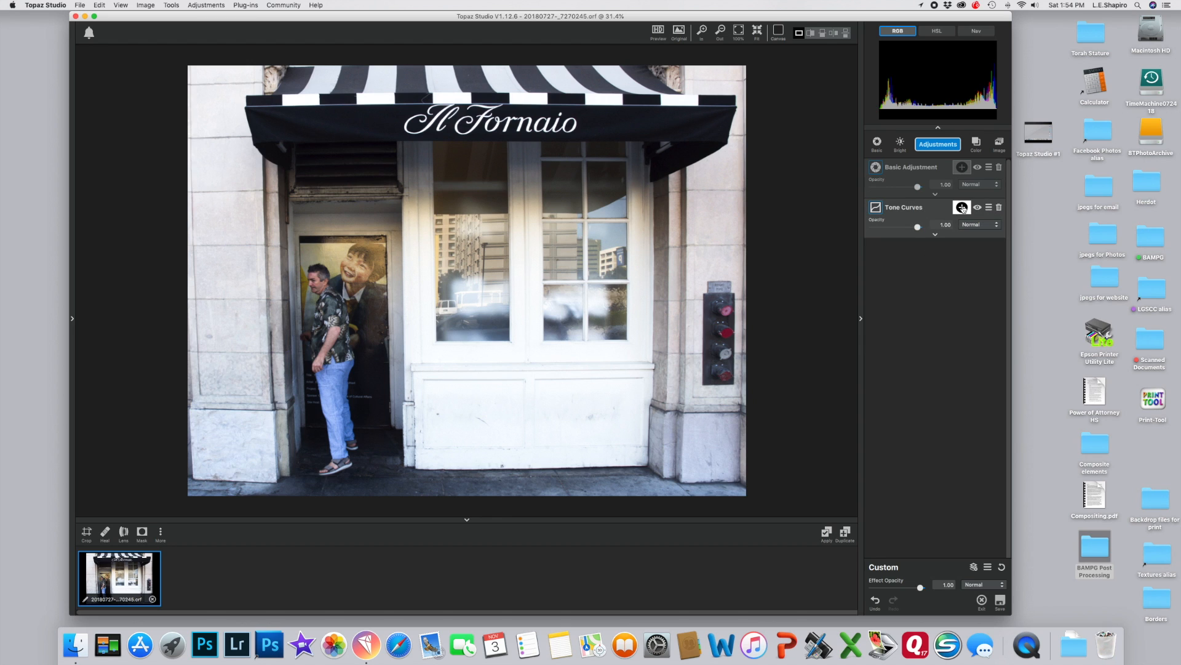
Mask the Tone Curves out of the louvers above the door and both sides of the man's legs with the Mask Brush, and compare the effect
click(935, 236)
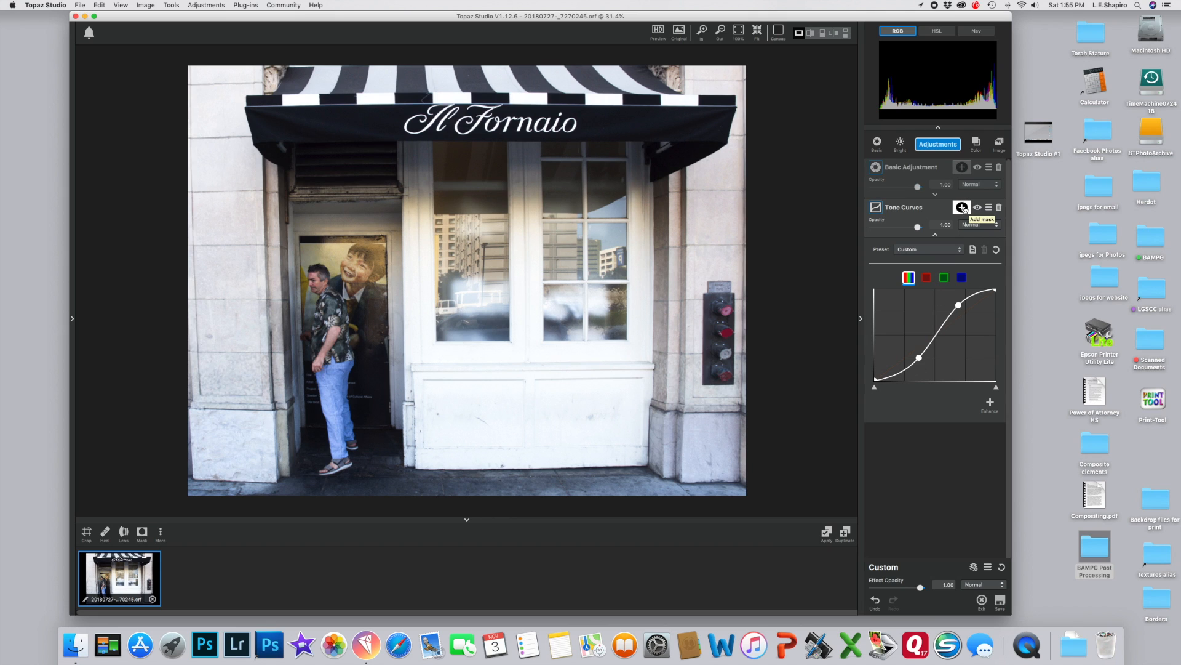
click(962, 208)
click(962, 208)
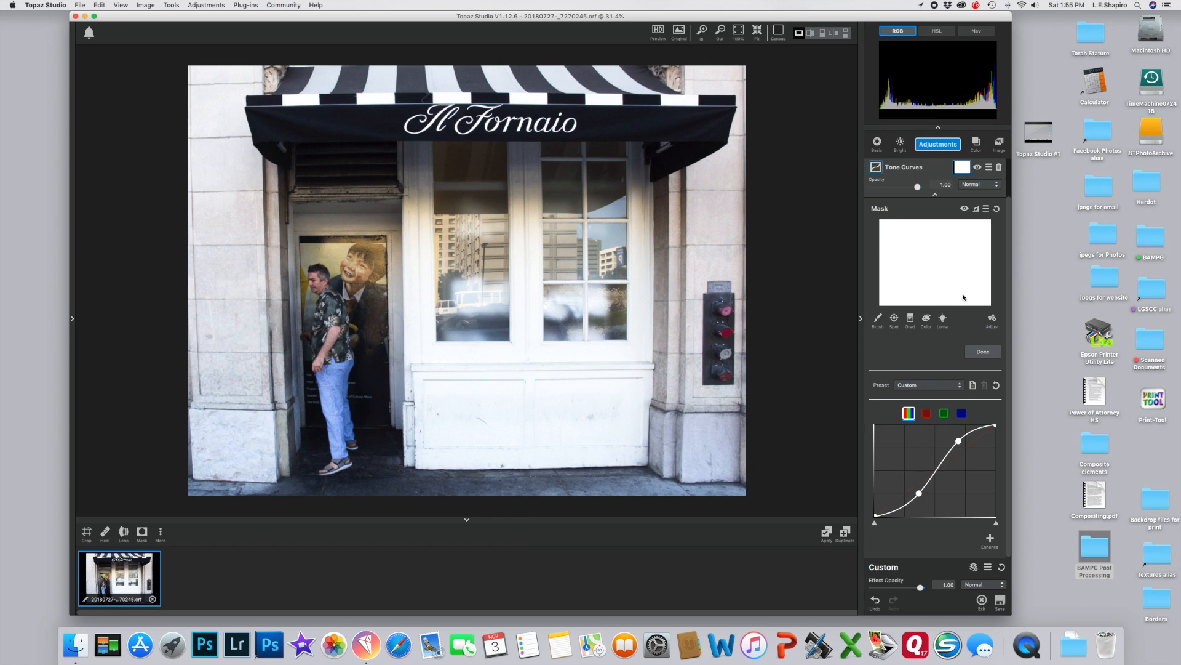
click(878, 319)
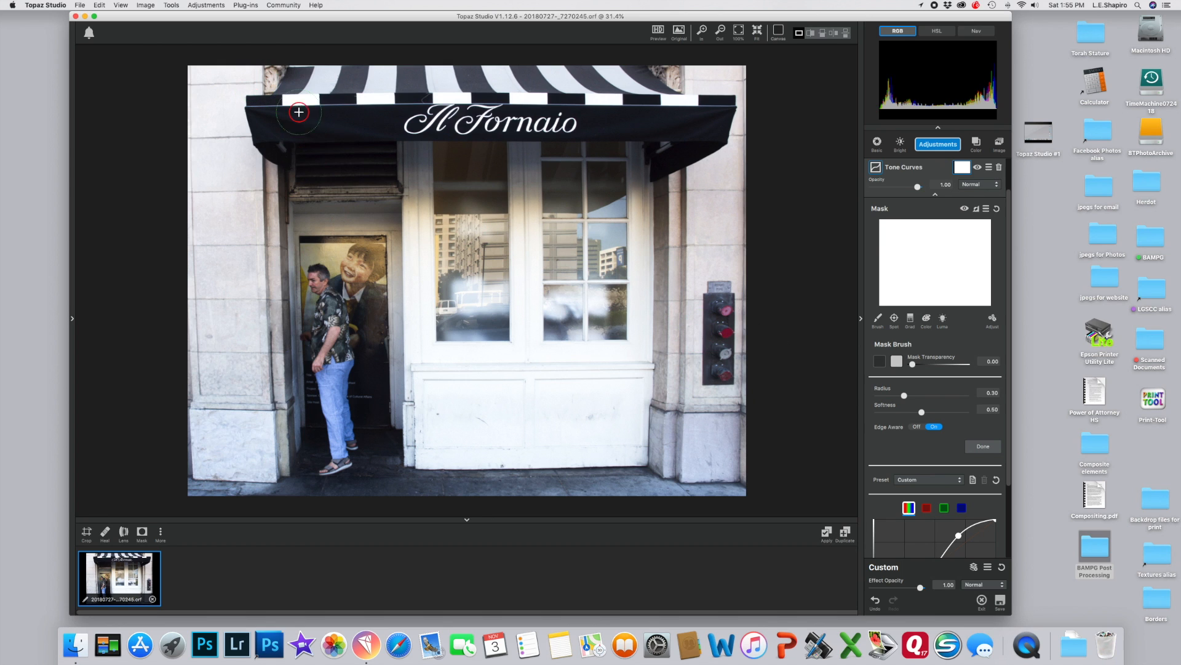
mouse_move(301, 148)
mouse_down()
mouse_move(369, 163)
mouse_move(303, 174)
mouse_move(369, 167)
mouse_move(394, 180)
mouse_up()
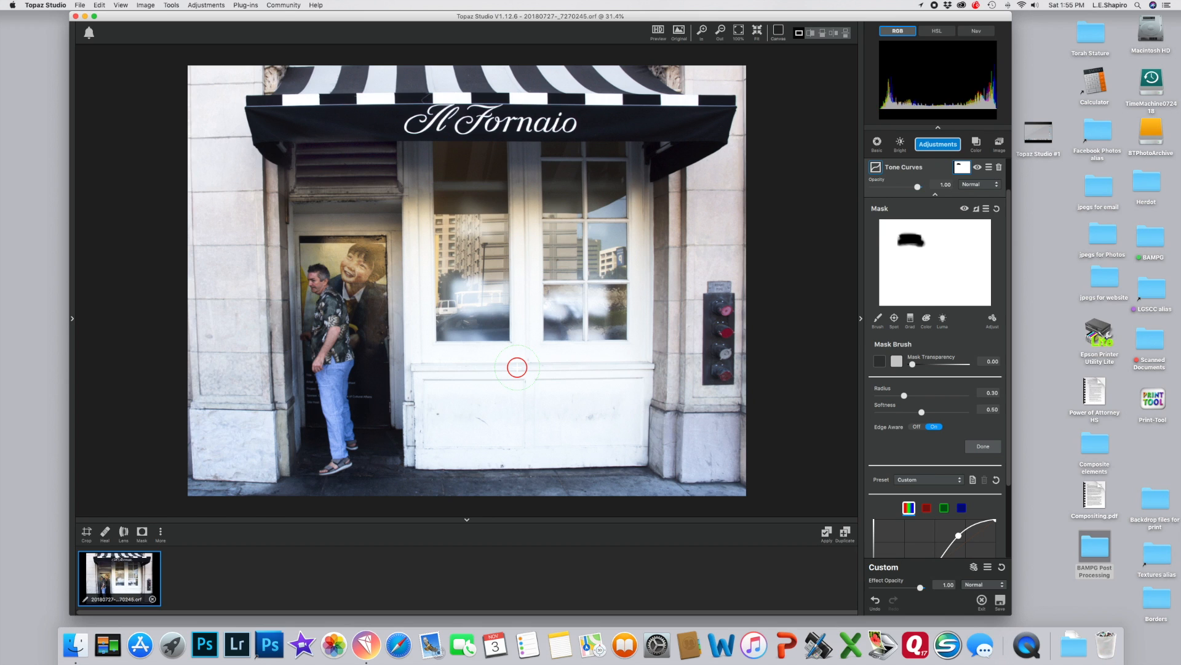
mouse_move(387, 384)
mouse_down()
mouse_move(370, 369)
mouse_move(376, 448)
mouse_up()
mouse_move(303, 426)
mouse_down()
mouse_move(308, 411)
mouse_move(310, 463)
mouse_up()
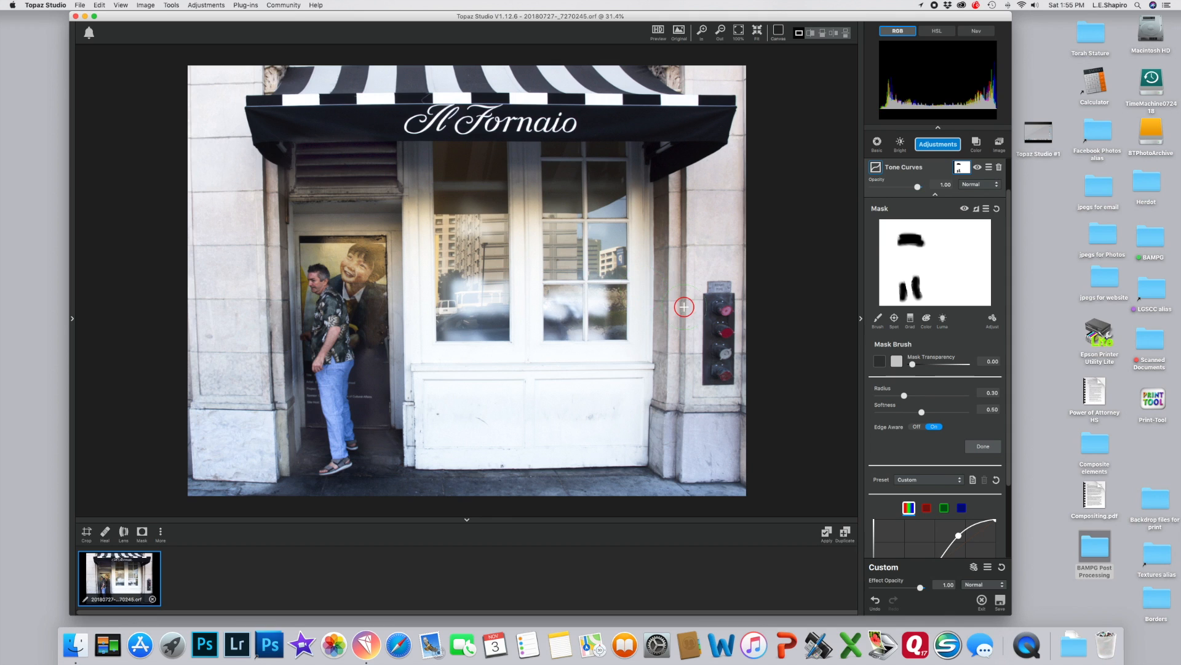
click(964, 209)
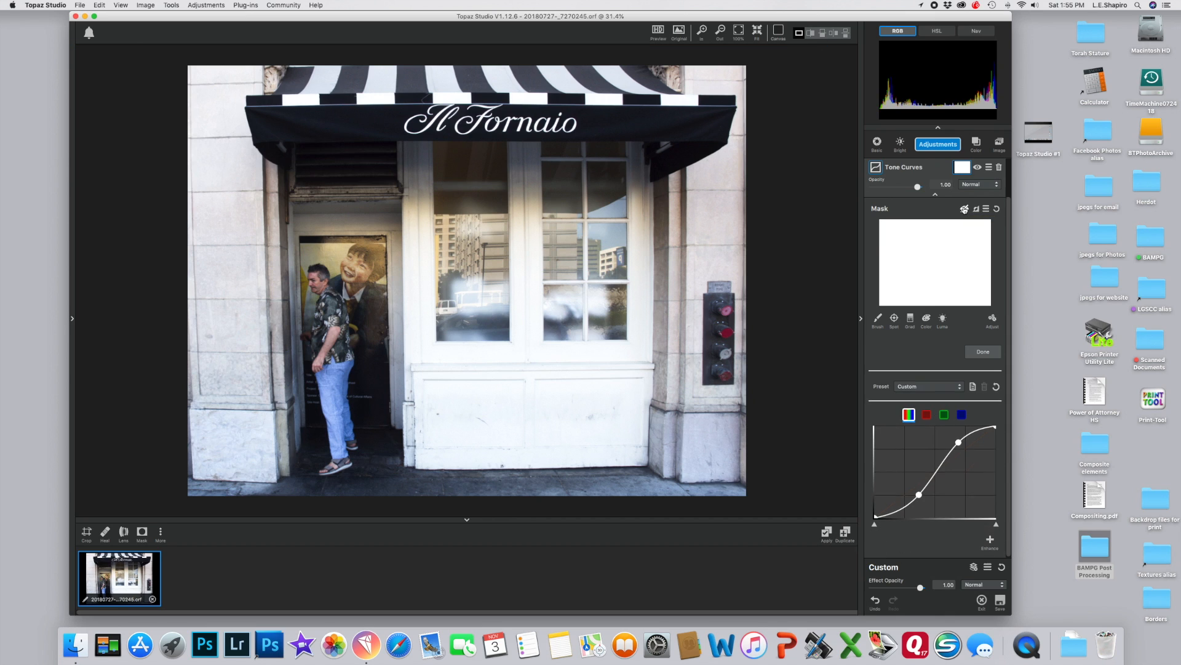
click(964, 209)
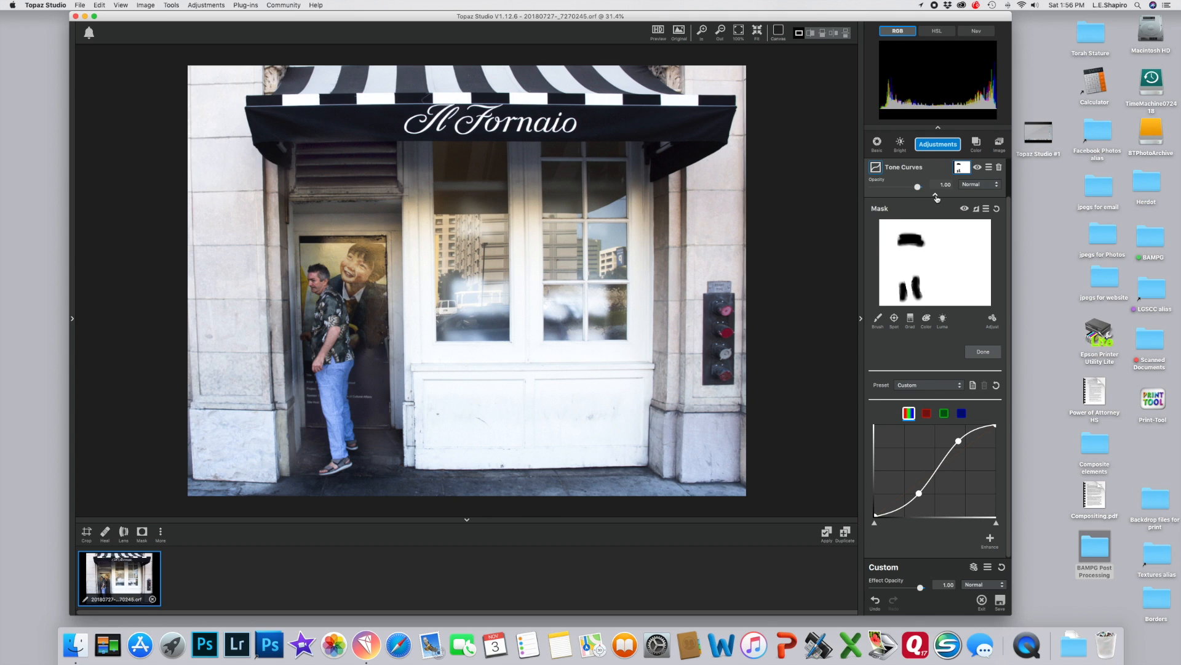
click(936, 196)
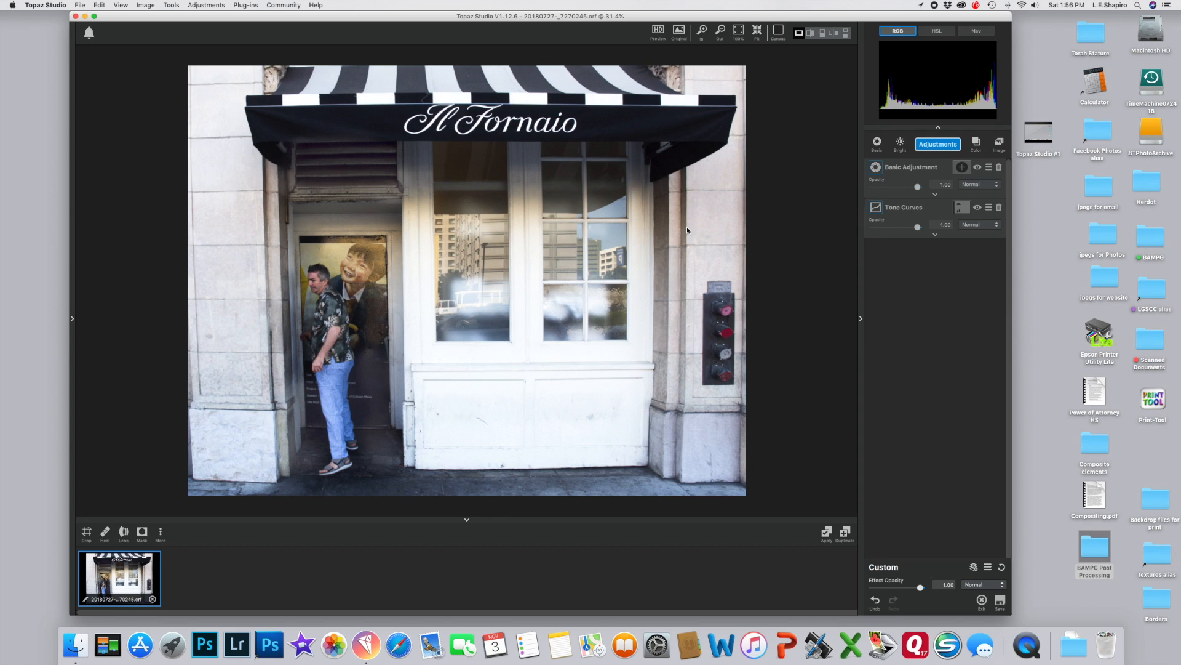
Add a second Tone Curves adjustment, lower its white endpoint to about 60% of the curve's height, and give it an inverted black mask
click(936, 147)
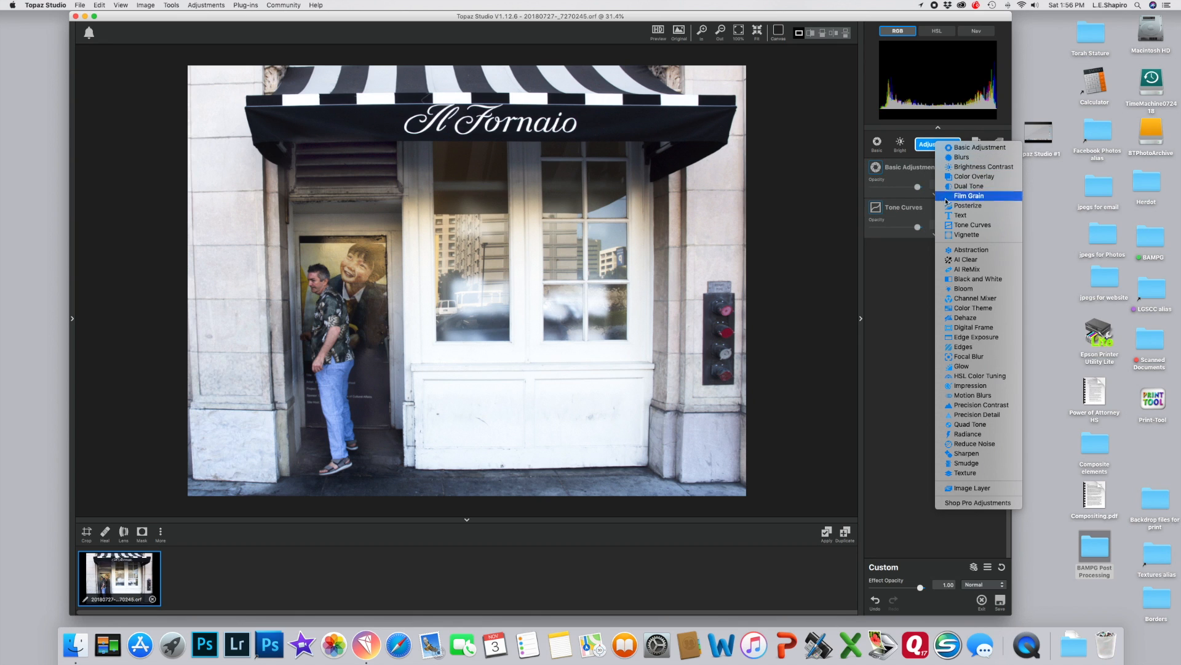
click(962, 225)
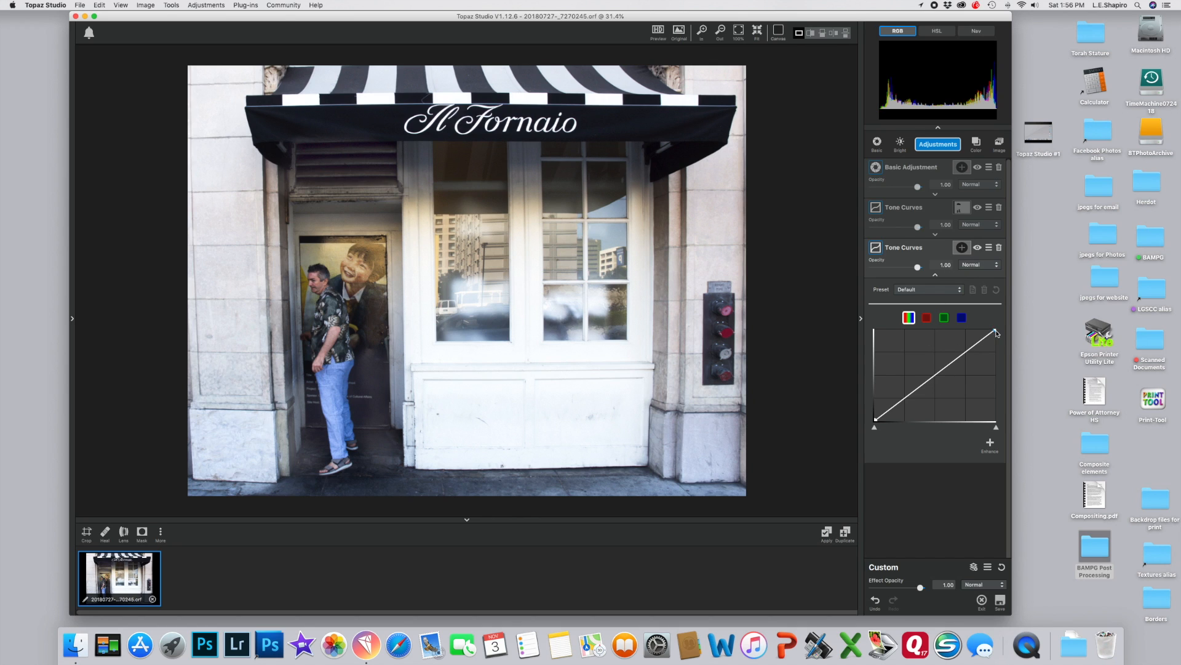
drag(994, 331, 997, 363)
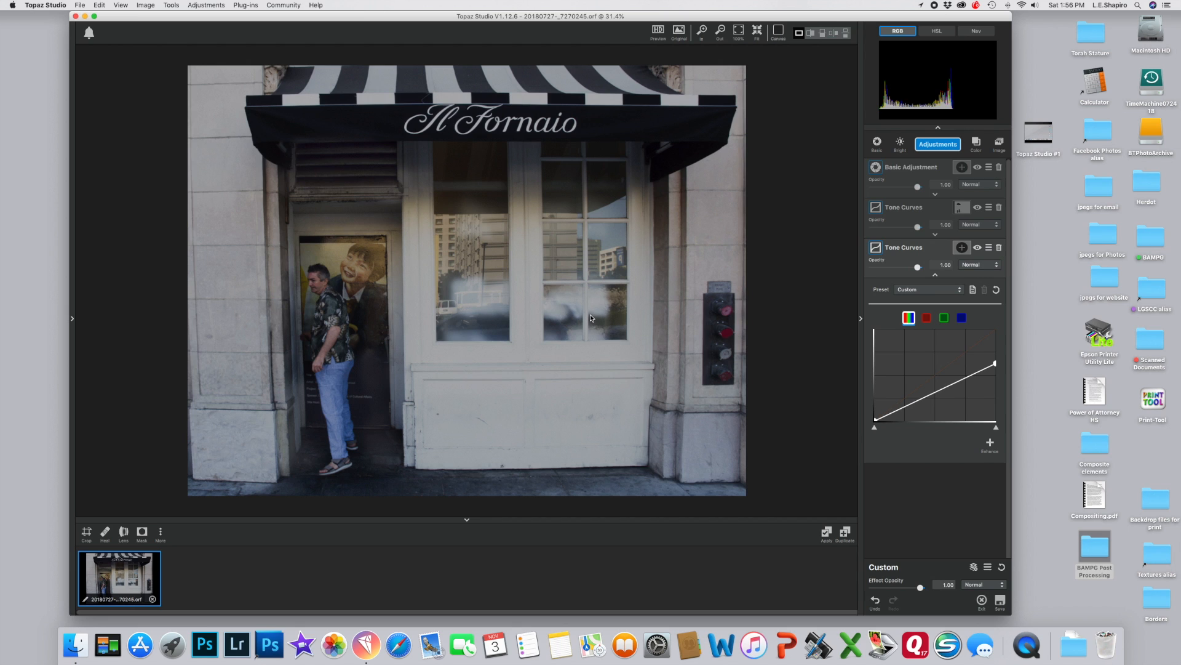
click(963, 247)
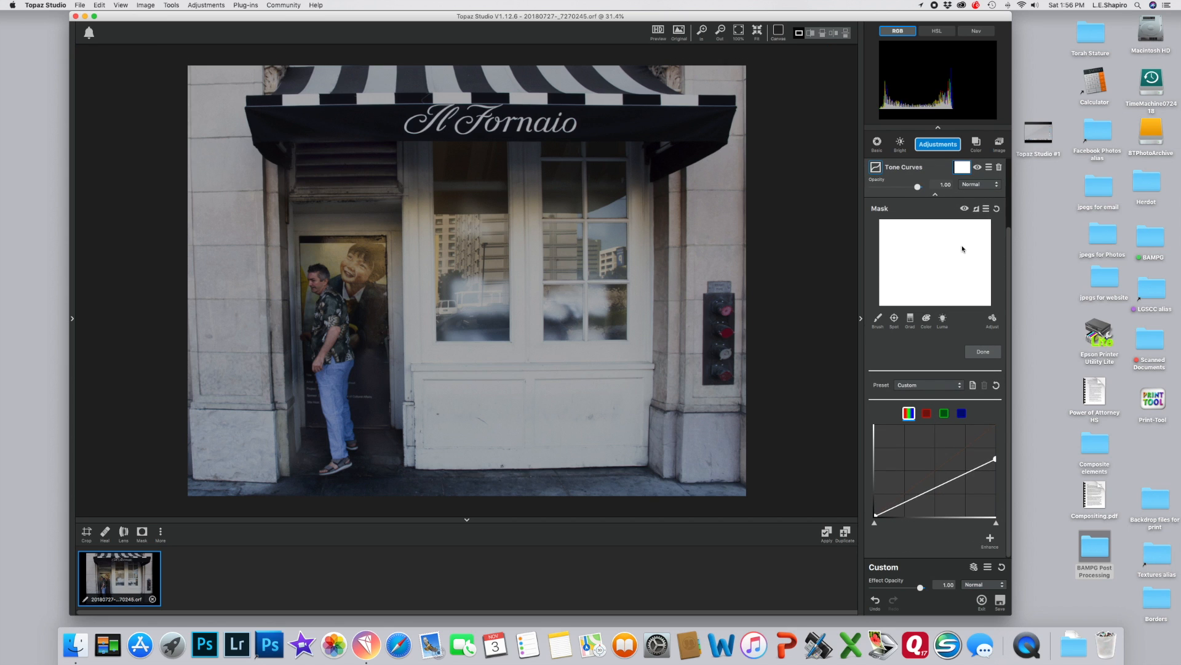
click(976, 210)
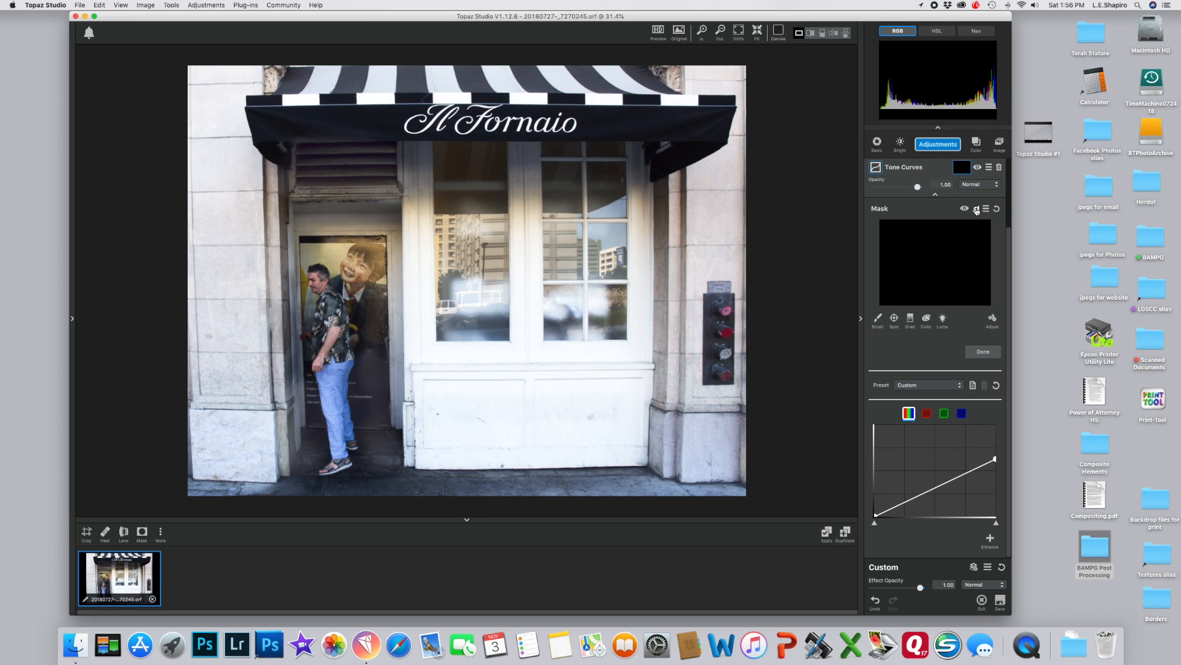
Paint the bright reflections in both windows into the Tone Curves mask using the Mask Brush at radius 0.17
click(878, 320)
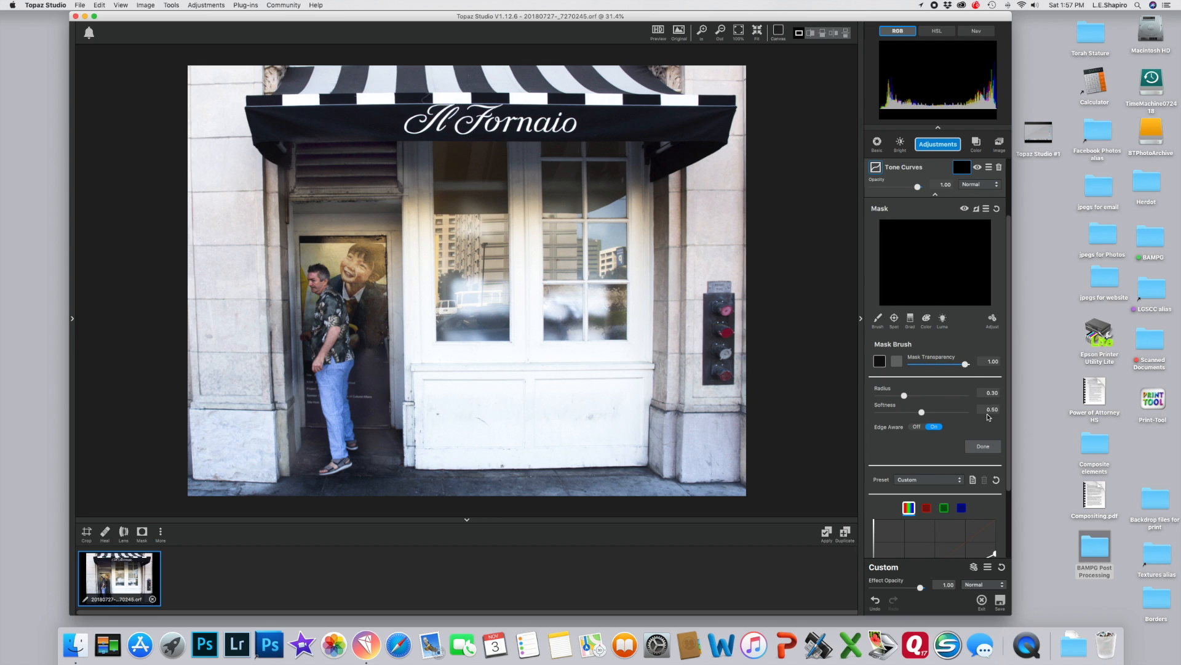
drag(904, 395, 893, 396)
mouse_move(464, 294)
mouse_down()
mouse_move(497, 288)
mouse_move(491, 307)
mouse_move(464, 307)
mouse_move(560, 327)
mouse_move(558, 301)
mouse_move(575, 294)
mouse_move(572, 310)
mouse_move(605, 309)
mouse_up()
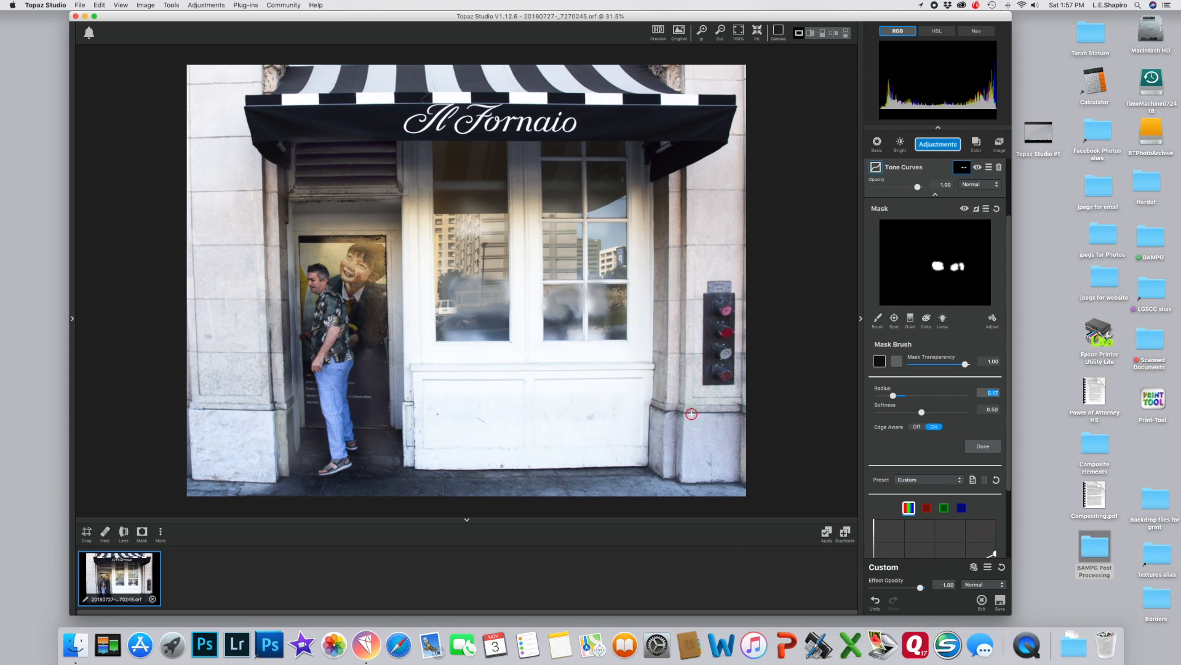
Set the Mask Brush radius and softness to 0.78 and paint the white panel below the windows into the mask
drag(893, 397, 946, 398)
drag(921, 412, 946, 412)
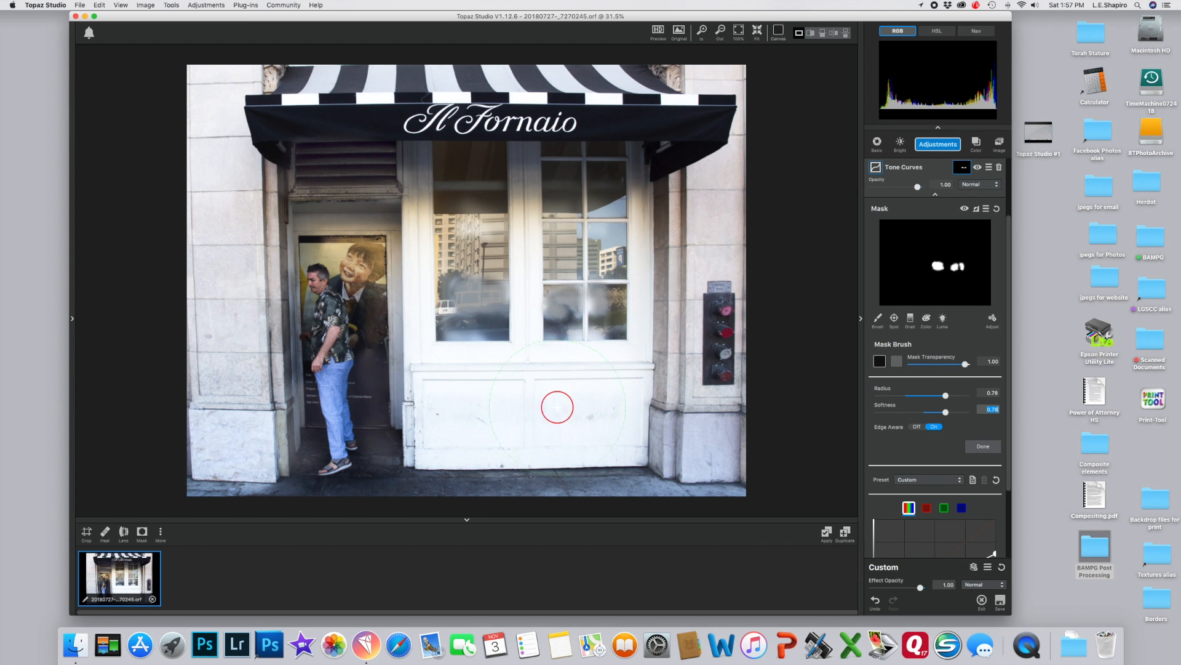
mouse_move(430, 382)
mouse_down()
mouse_move(581, 389)
mouse_move(625, 406)
mouse_move(596, 436)
mouse_move(462, 444)
mouse_up()
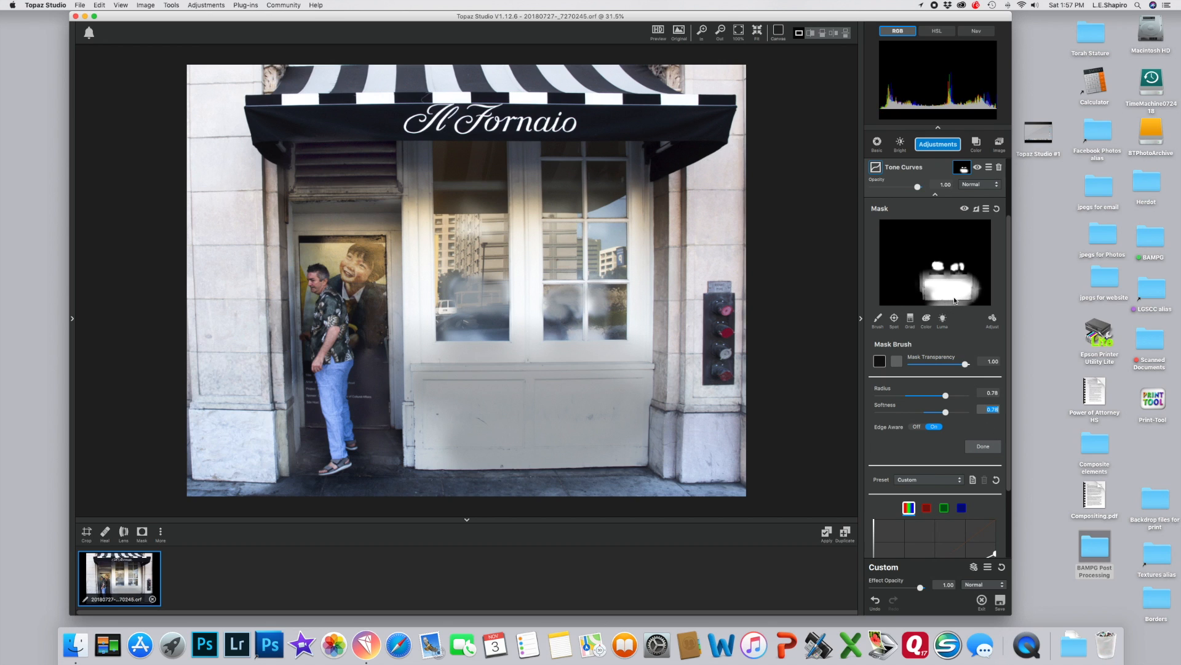
scroll(920, 338, down, 1)
scroll(955, 299, up, 1)
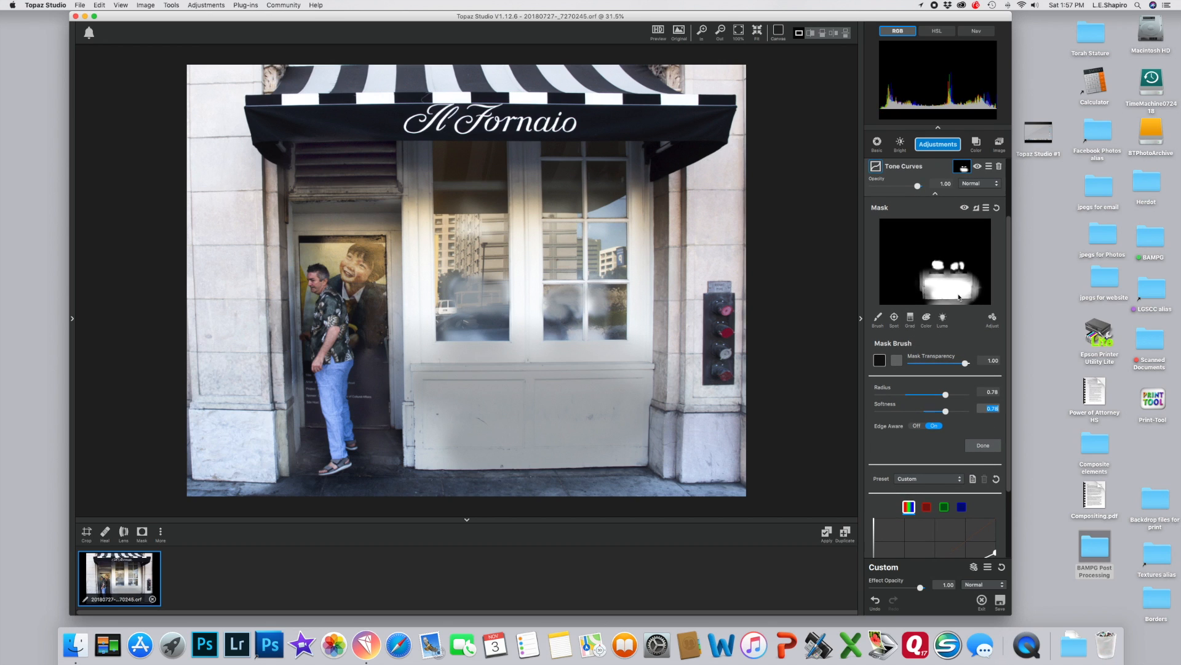
scroll(997, 212, down, 1)
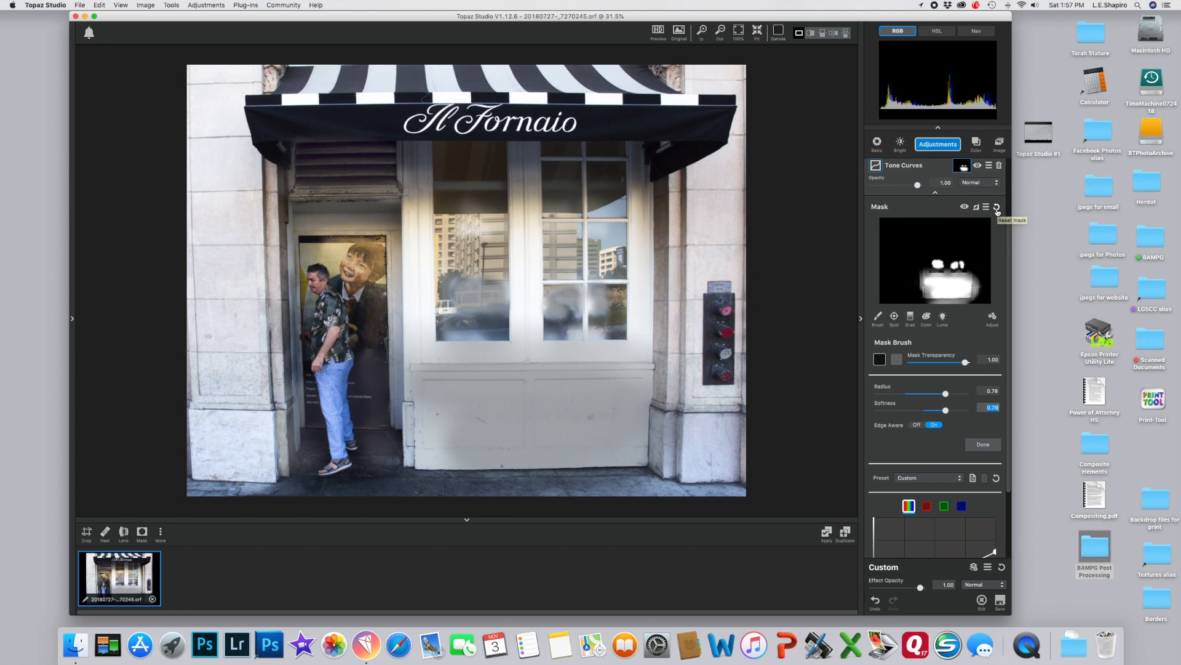
Reset the second Tone Curves mask, invert it to black, and activate the Mask Brush
click(997, 208)
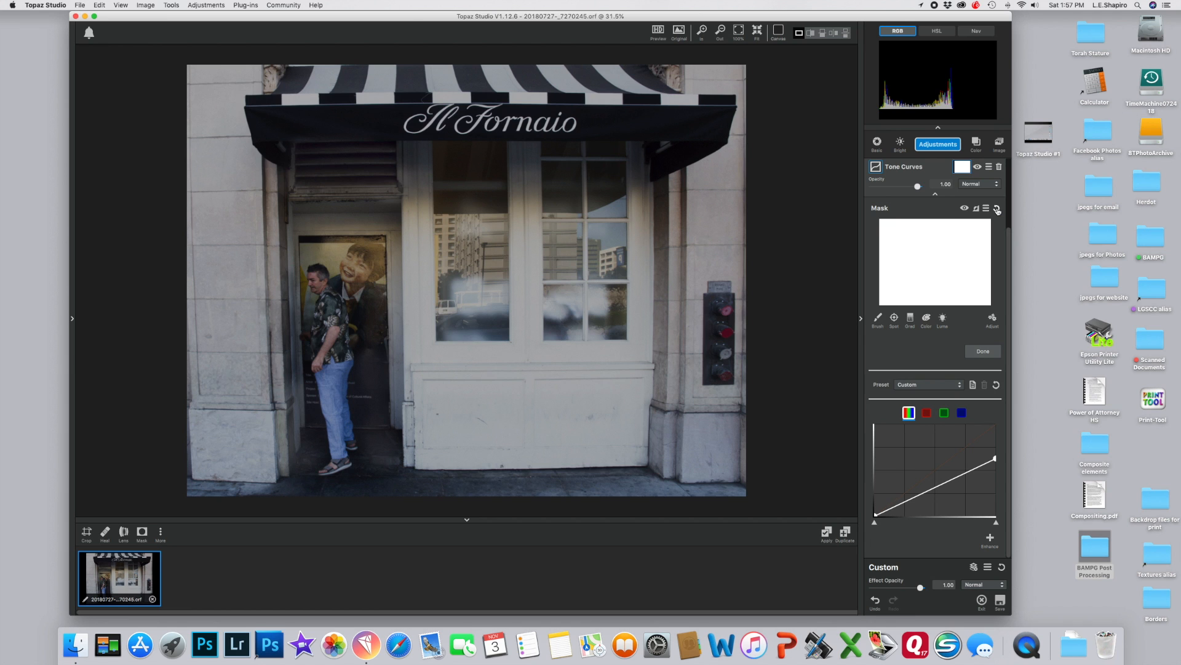
click(976, 208)
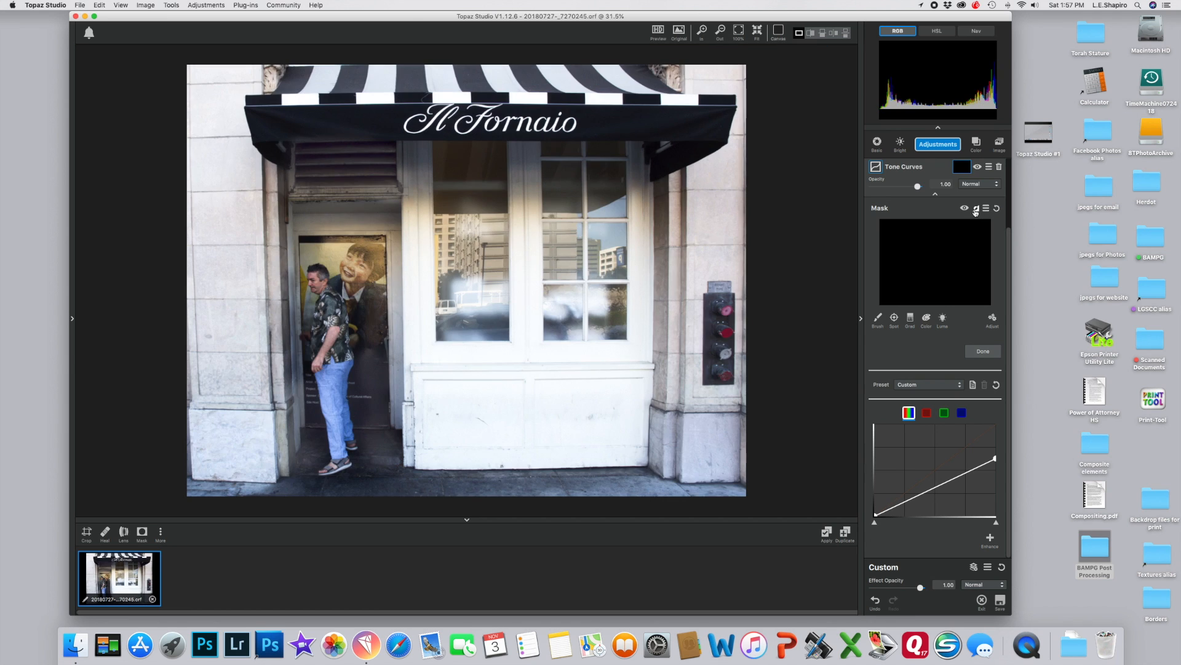
click(878, 317)
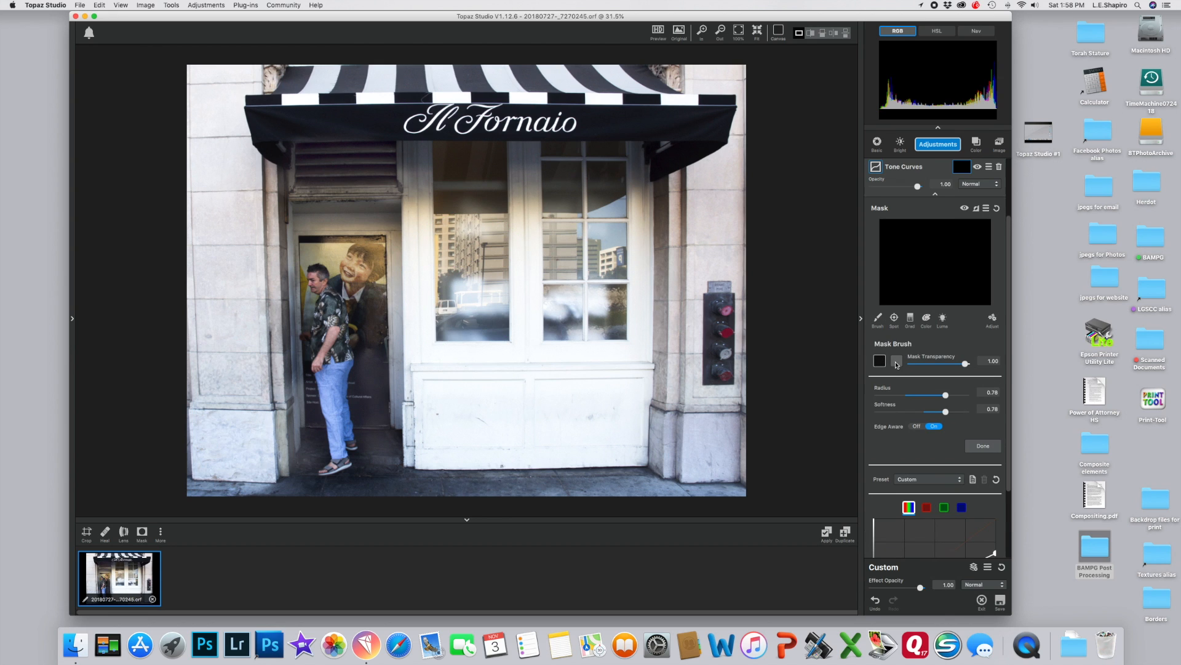
Try painting the left window's reflection into the mask at brush radii of 0.78 and about 0.46, and undo the strokes
drag(455, 293, 474, 302)
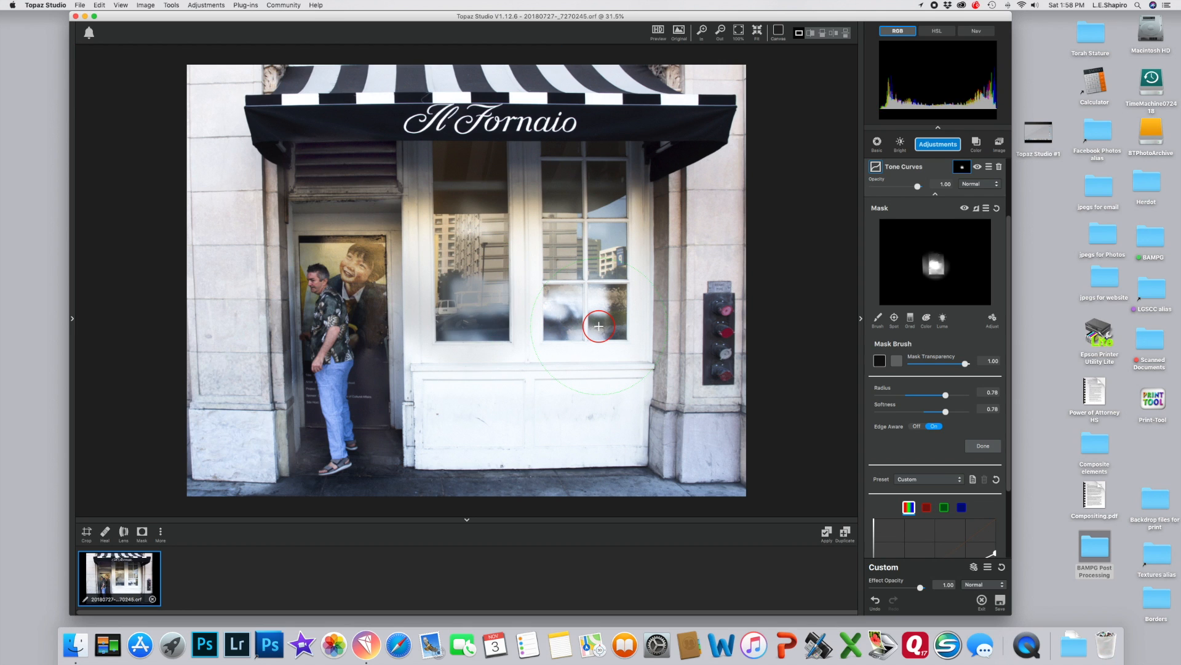
key(super+z)
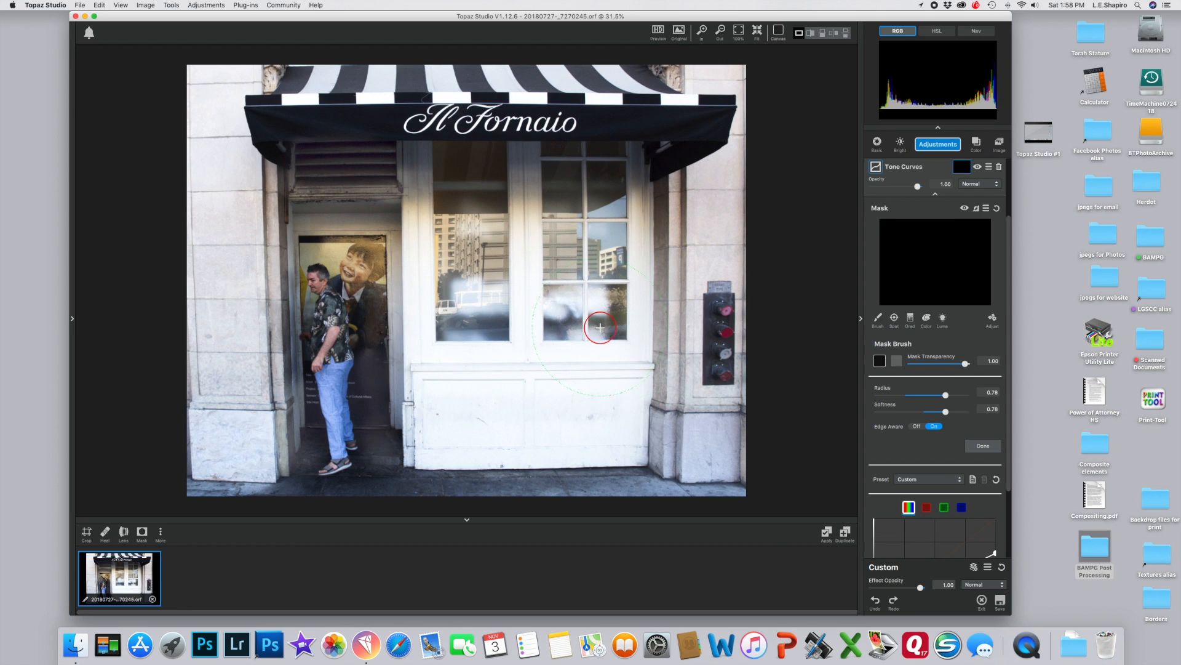
drag(946, 394, 832, 396)
click(485, 298)
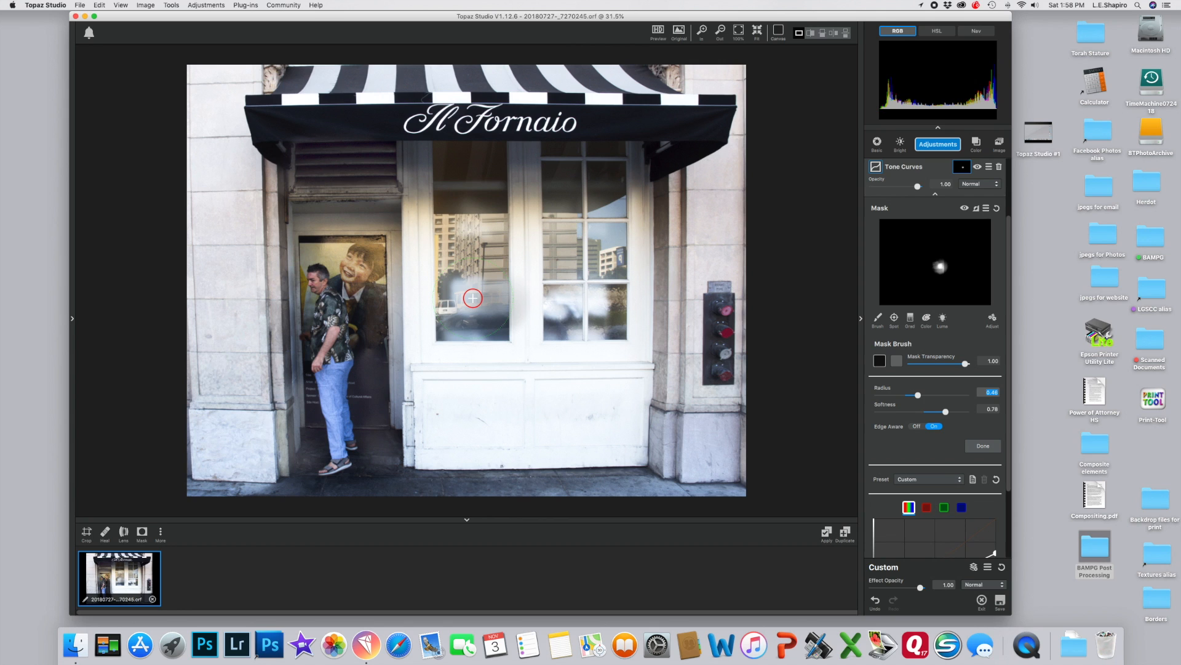
key(super+z)
key(super+z)
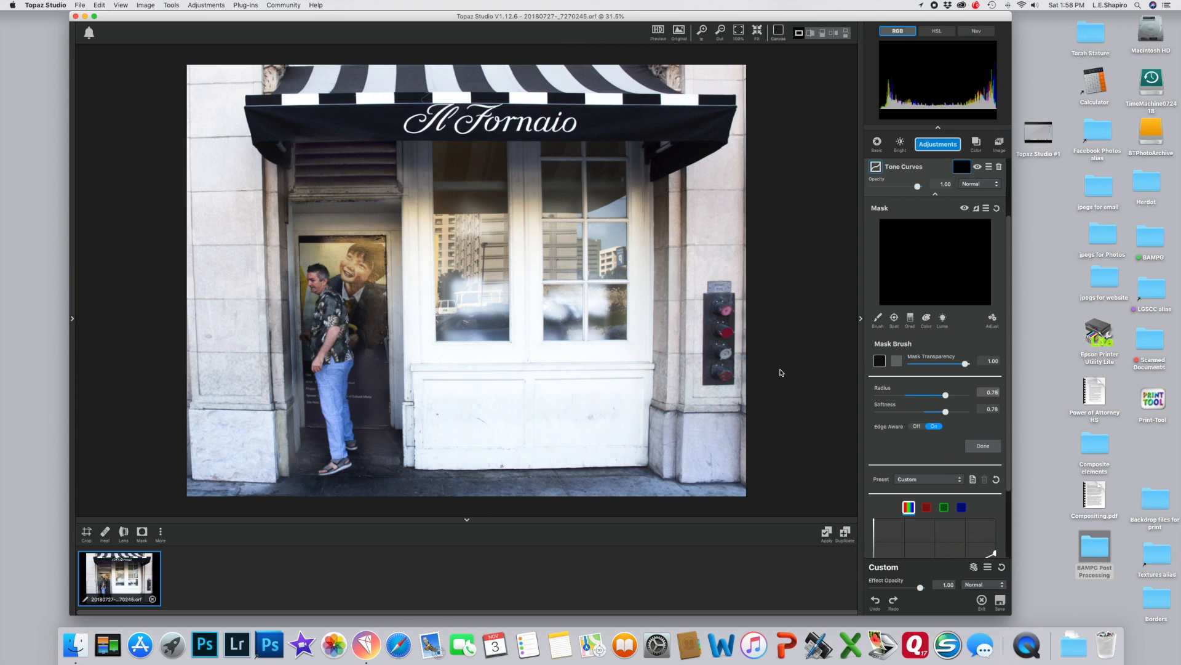
Set the Mask Brush radius to about 0.26 and paint the bright reflections in both windows into the mask
drag(948, 398, 902, 397)
drag(495, 291, 465, 284)
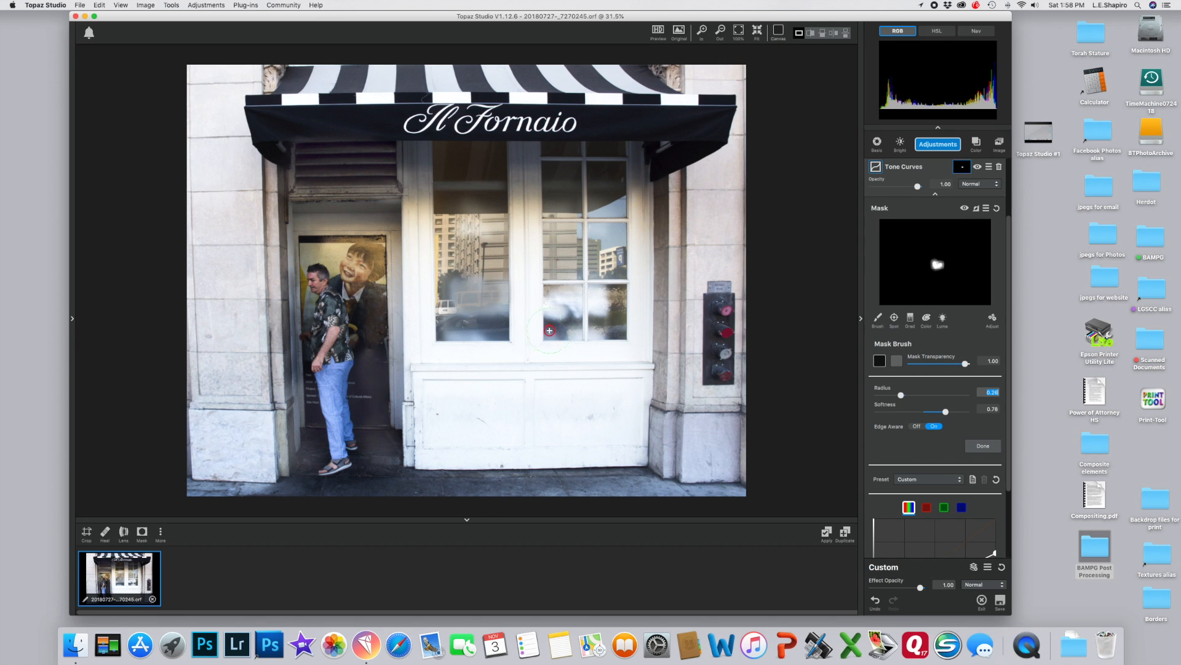
drag(561, 306, 603, 298)
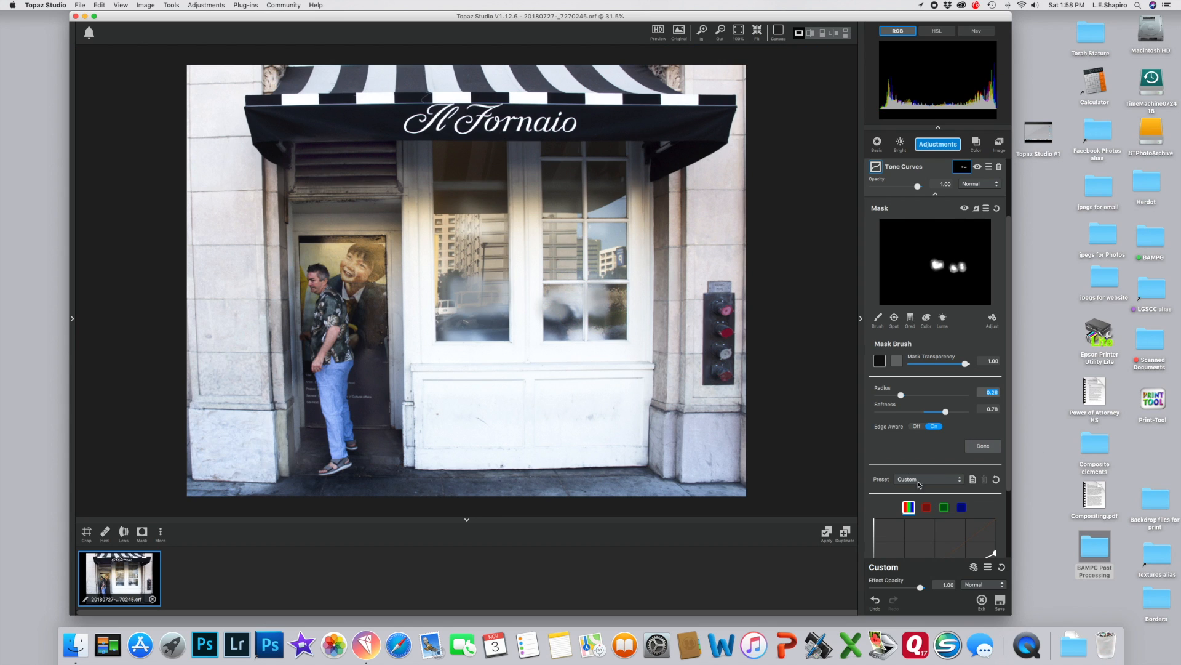
Adjust the mask with Expand Mask 1, Contrast 0.50 and Density -0.07, and collapse the Tone Curves settings
scroll(950, 406, down, 1)
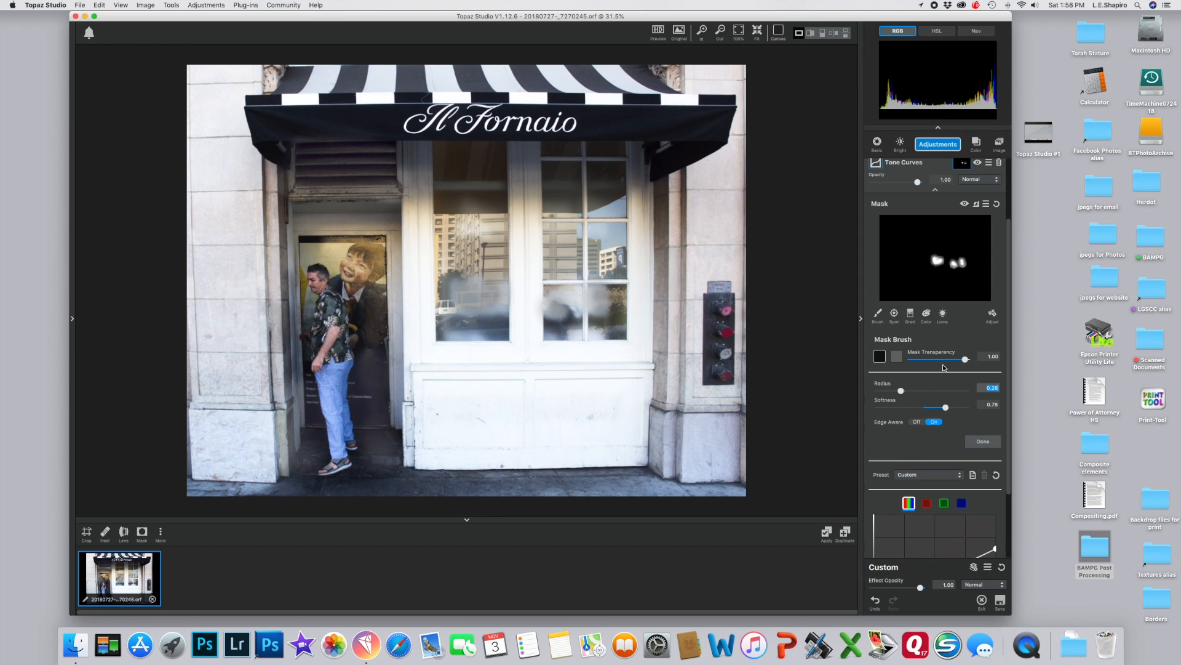
click(993, 315)
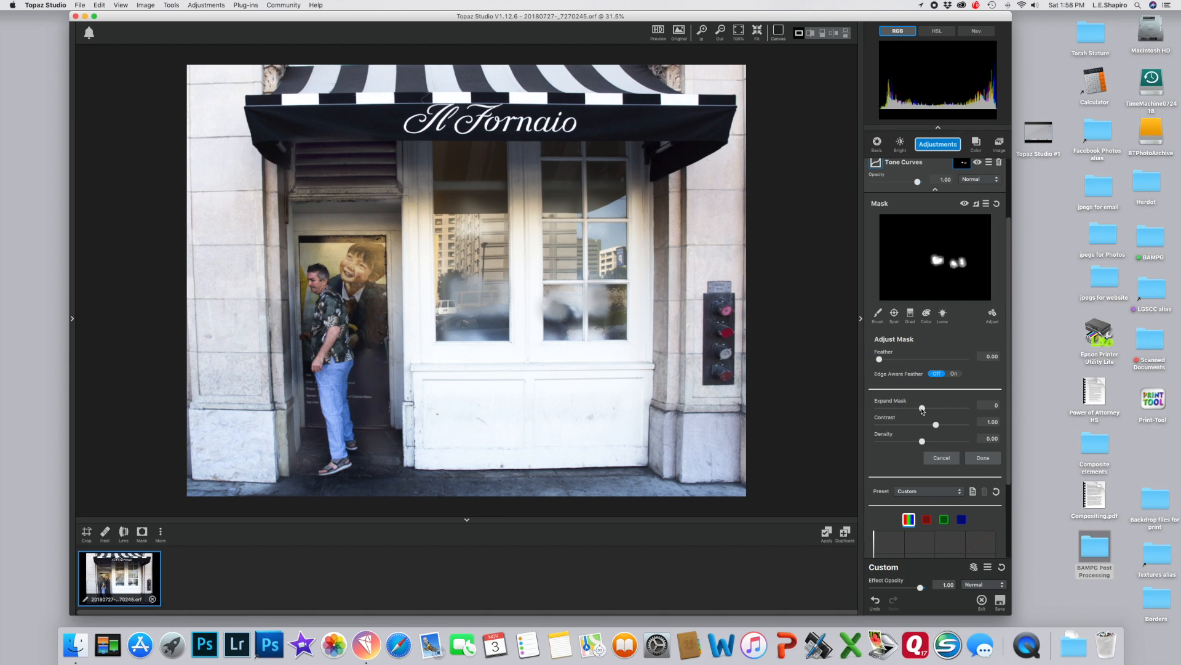
mouse_move(924, 410)
mouse_down()
mouse_move(947, 412)
mouse_move(929, 412)
mouse_move(937, 427)
mouse_move(959, 426)
mouse_move(909, 425)
mouse_move(923, 422)
mouse_up()
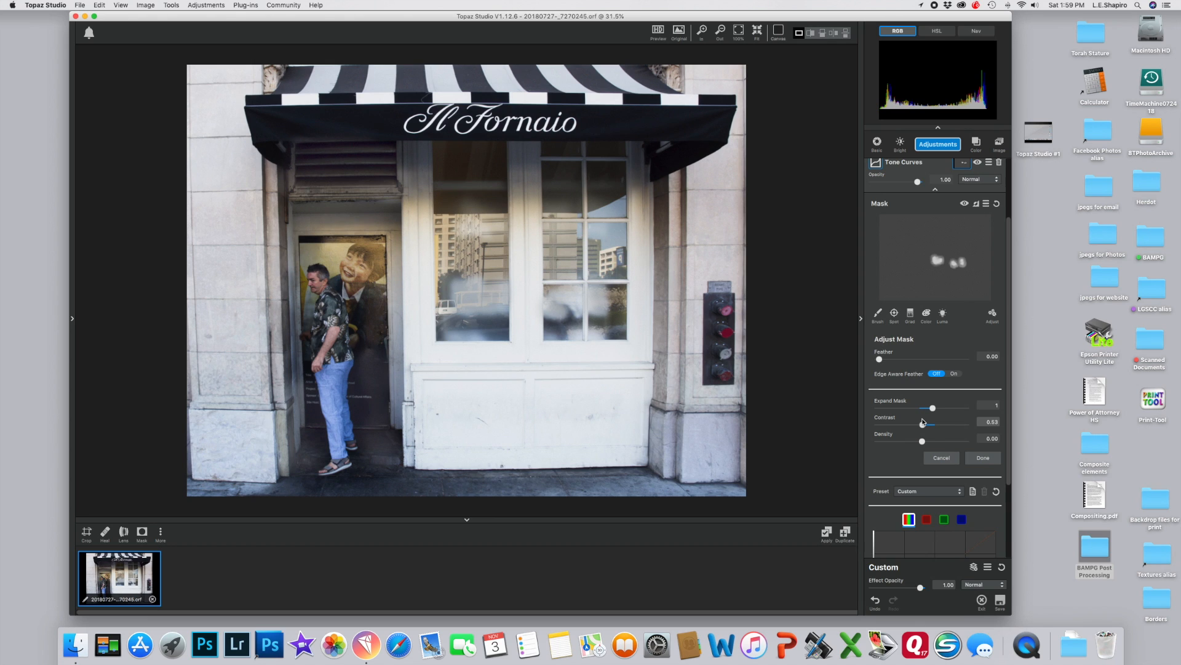
drag(923, 422, 922, 422)
mouse_move(923, 442)
mouse_down()
mouse_move(936, 442)
mouse_move(920, 441)
mouse_up()
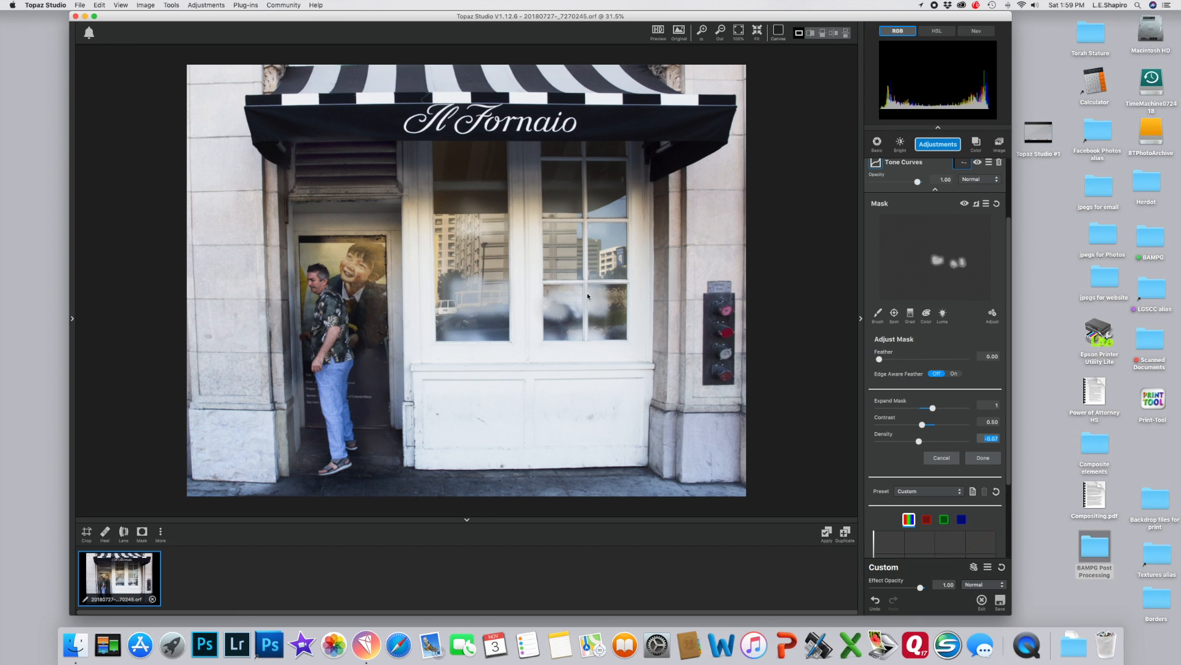
click(936, 191)
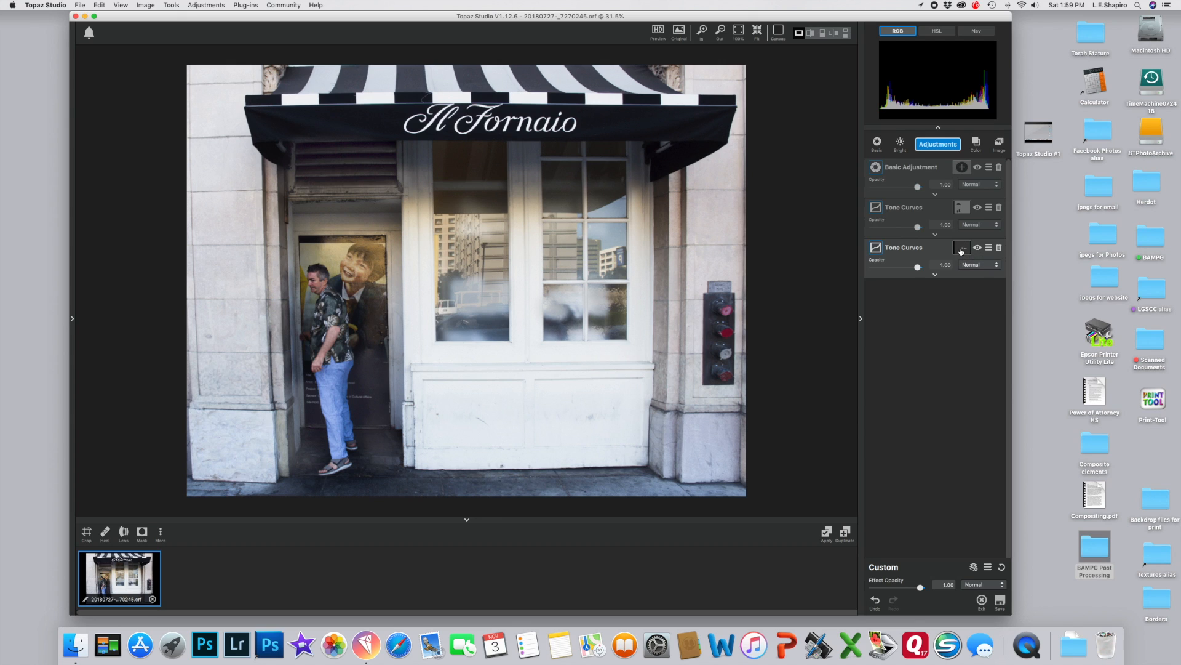
Add a second Basic Adjustment and set its Clarity to 0.58
click(945, 147)
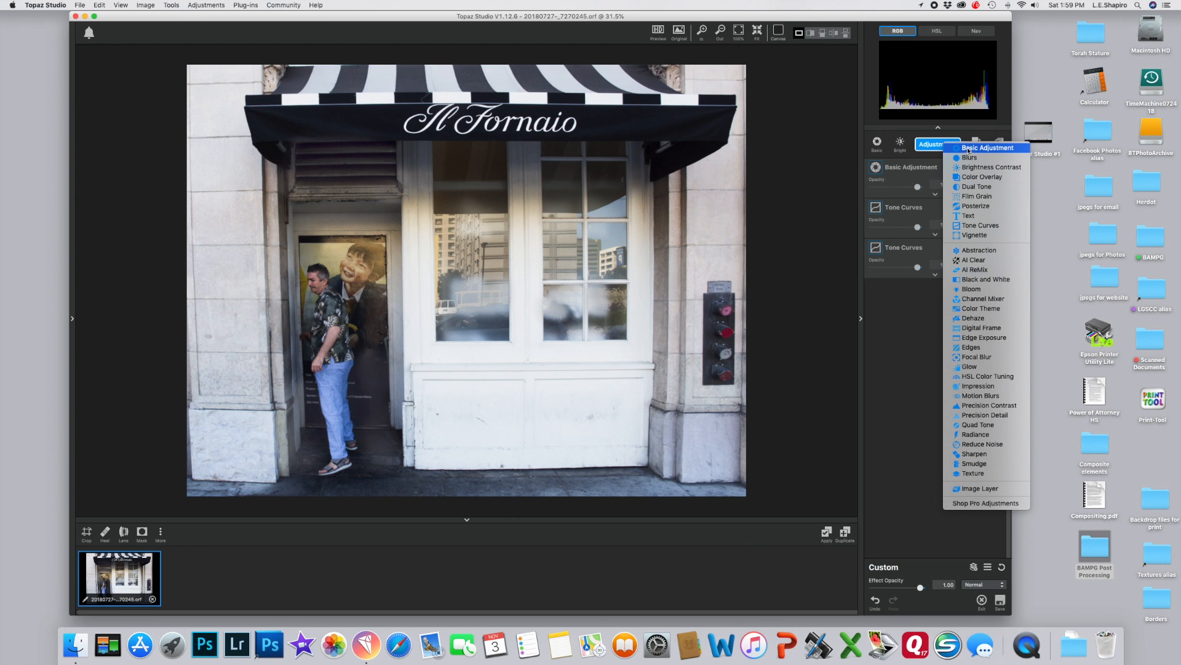
click(966, 147)
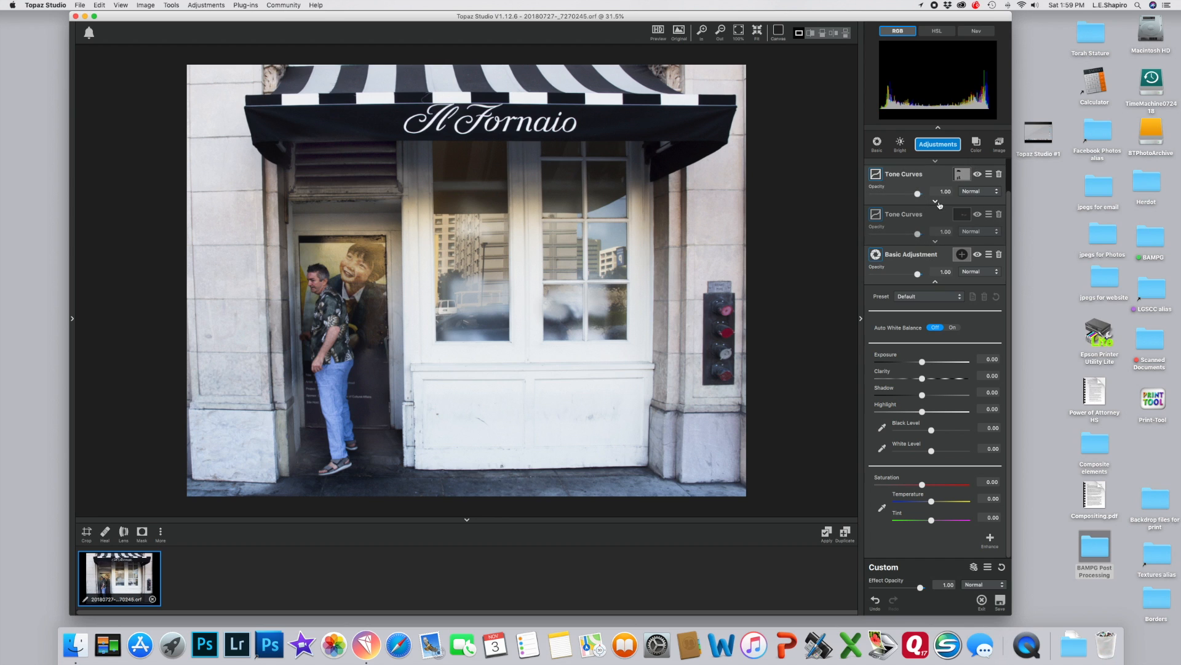
scroll(936, 207, up, 2)
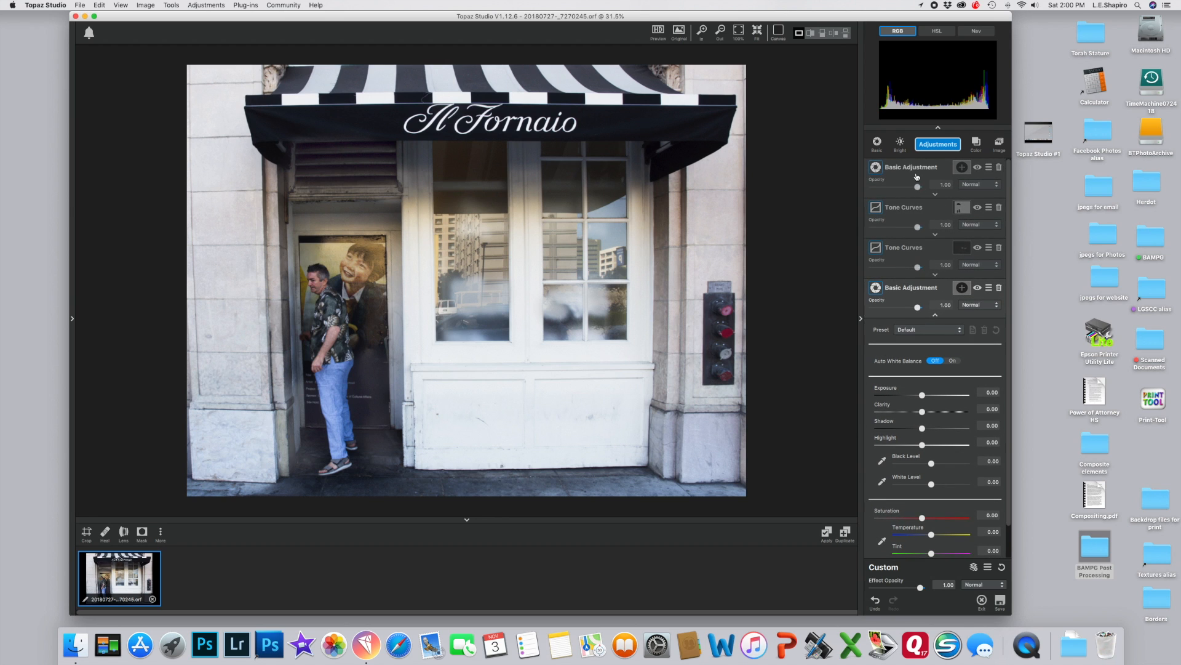
scroll(936, 246, down, 2)
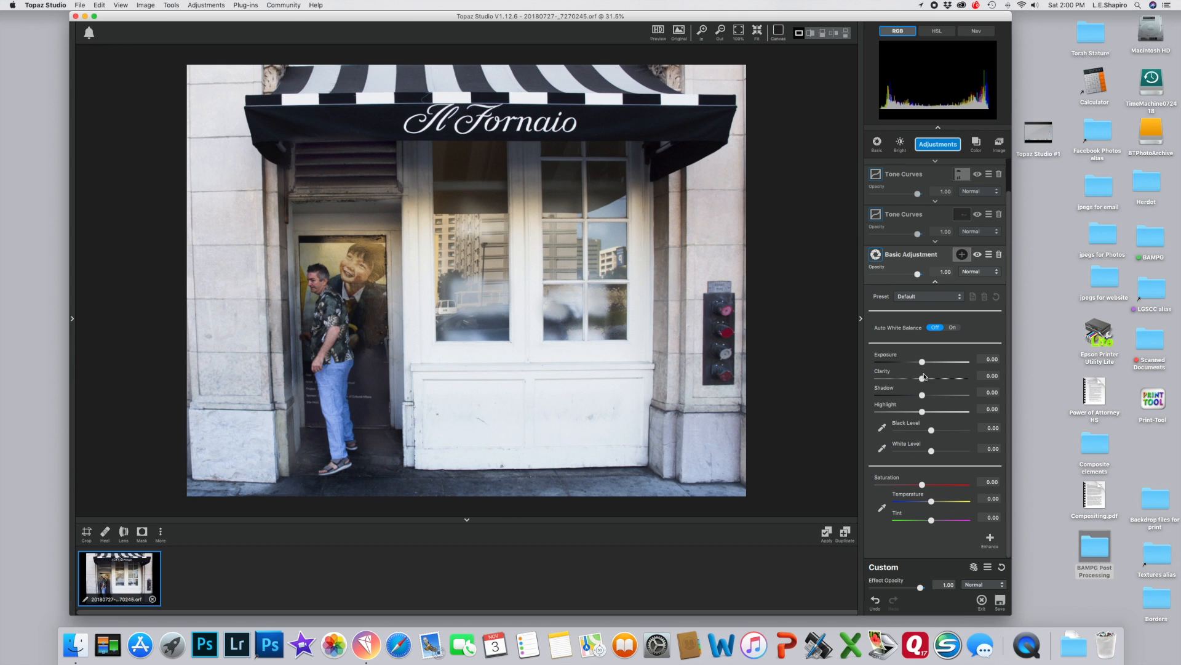
drag(923, 383, 954, 380)
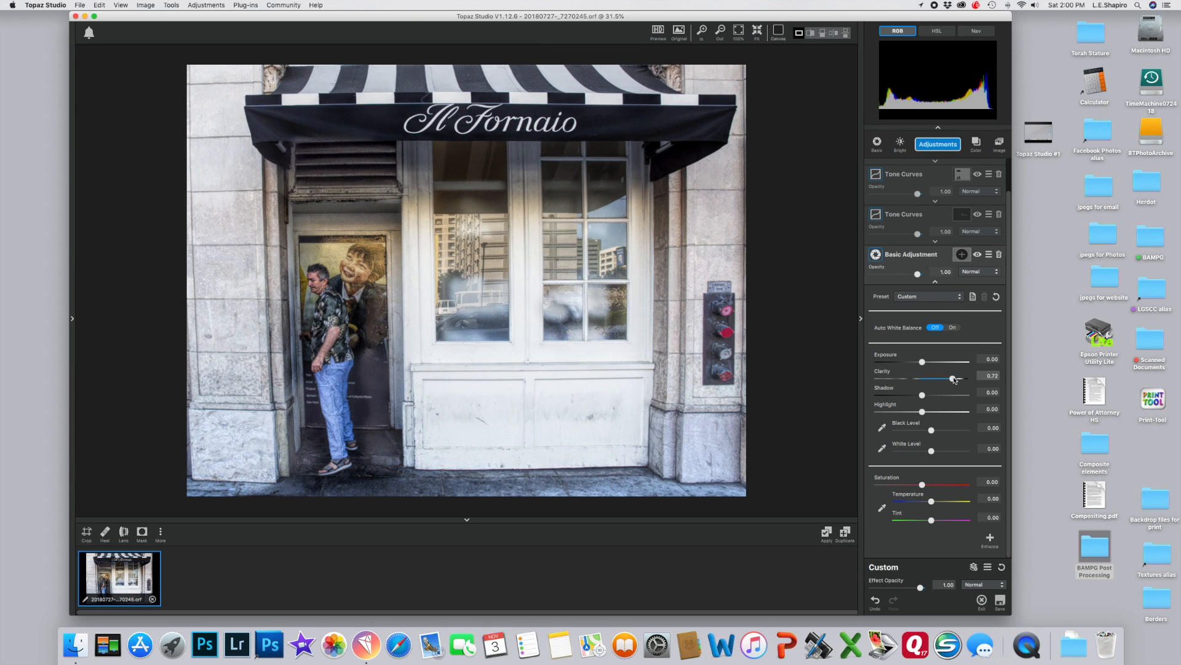
drag(953, 380, 946, 379)
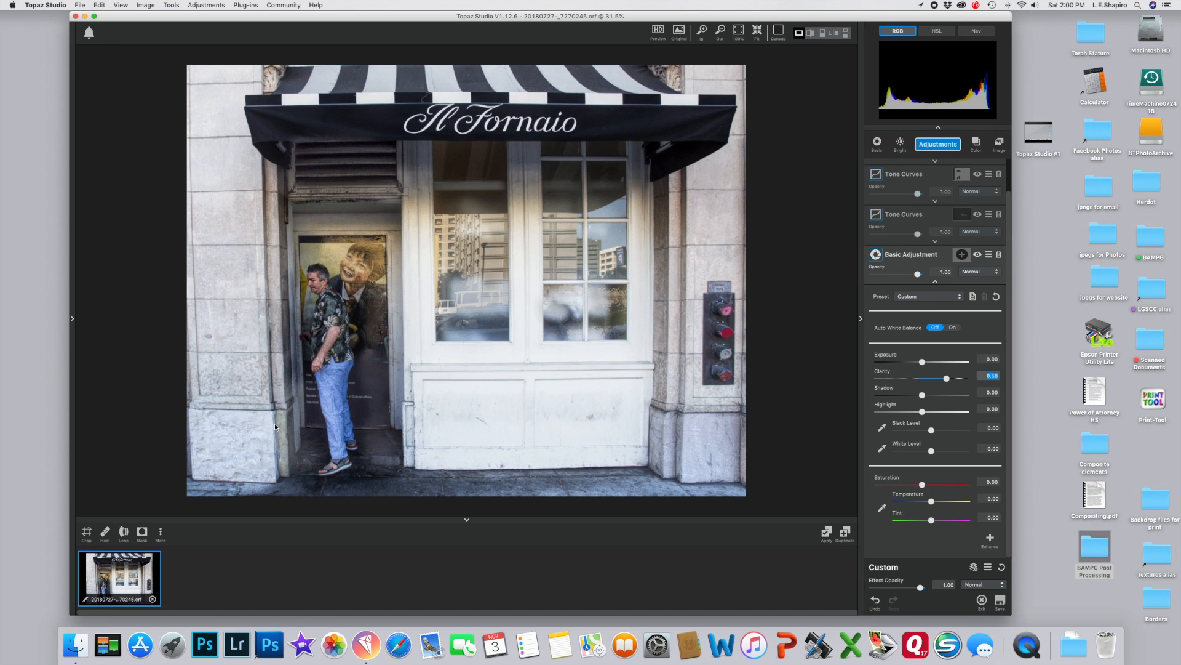
Give the new Basic Adjustment an inverted black mask and paint the man into it with the Mask Brush
click(961, 256)
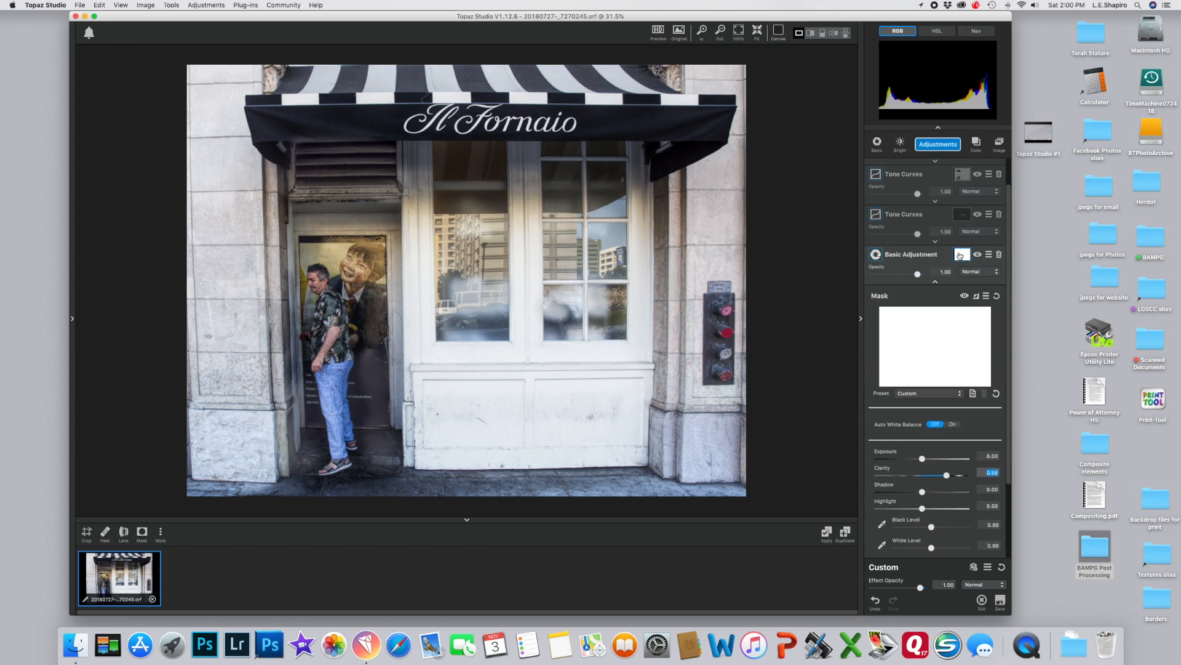
click(977, 297)
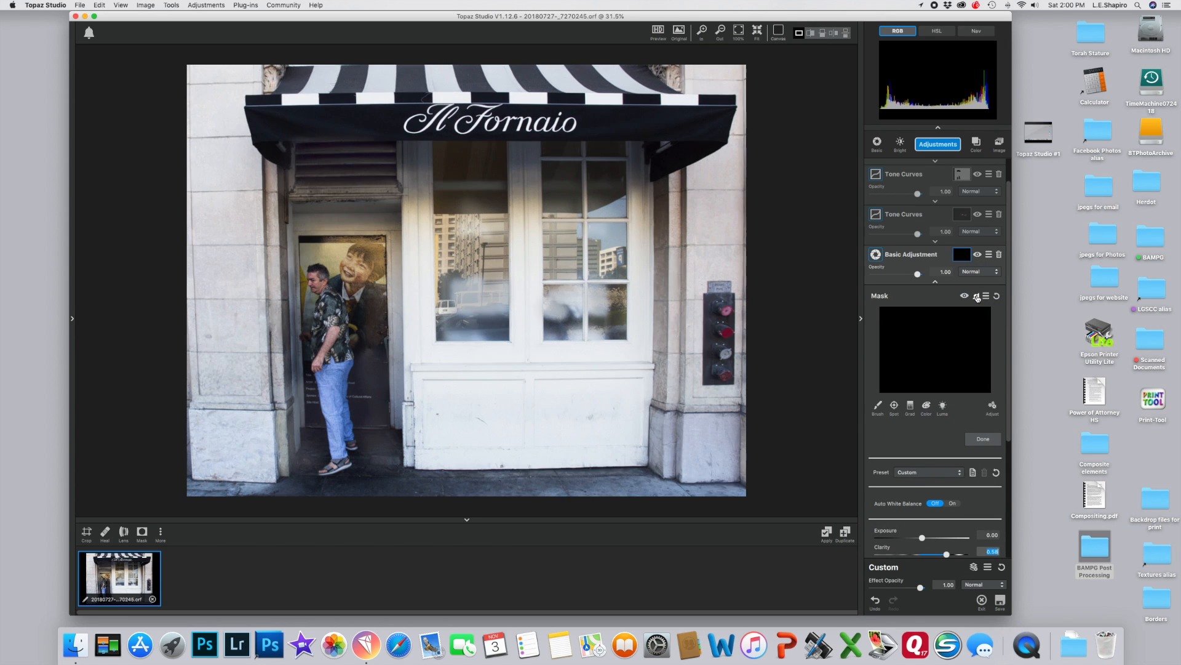
click(878, 408)
click(898, 448)
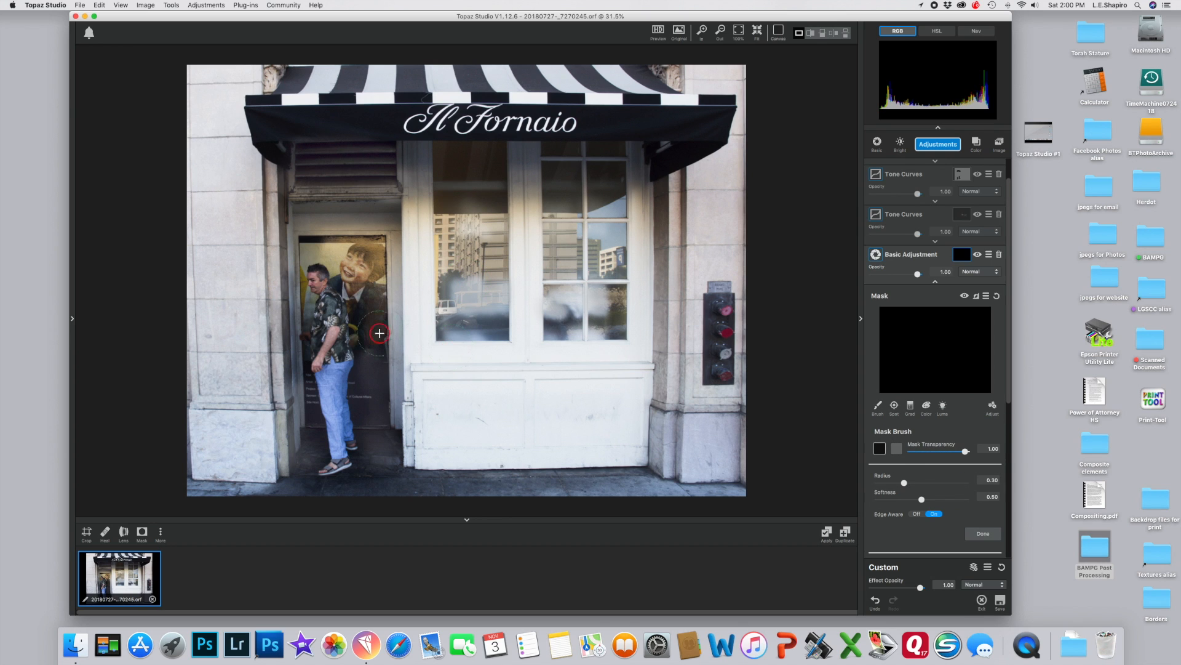
mouse_move(312, 251)
mouse_down()
mouse_move(371, 260)
mouse_move(315, 289)
mouse_move(337, 318)
mouse_move(360, 281)
mouse_move(355, 451)
mouse_move(381, 450)
mouse_move(335, 460)
mouse_move(307, 447)
mouse_move(320, 435)
mouse_move(314, 327)
mouse_move(337, 344)
mouse_move(337, 424)
mouse_up()
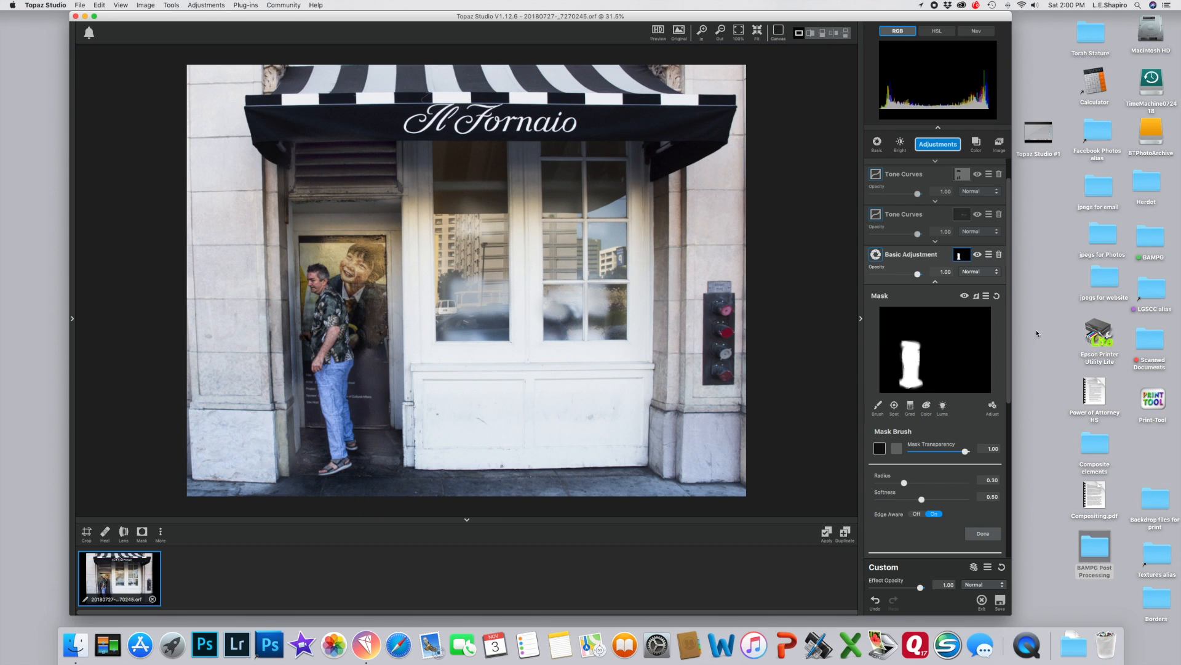
Compare the photo with and without the second Tone Curves and second Basic Adjustment, and reopen the latter's settings
click(979, 256)
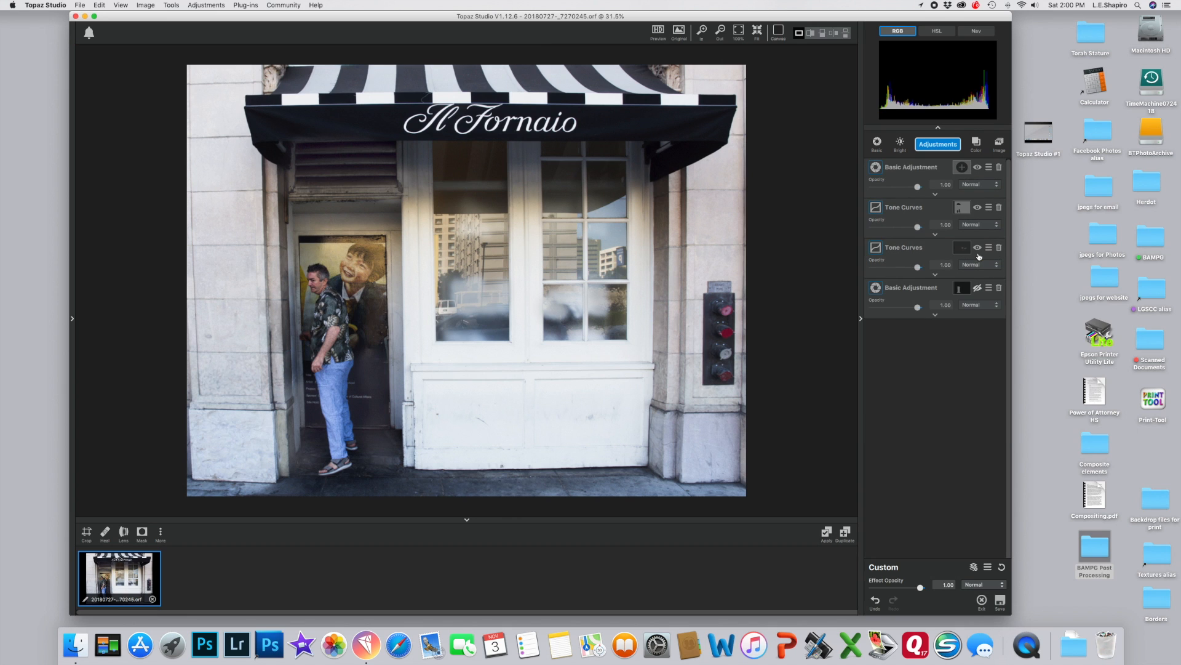
click(978, 255)
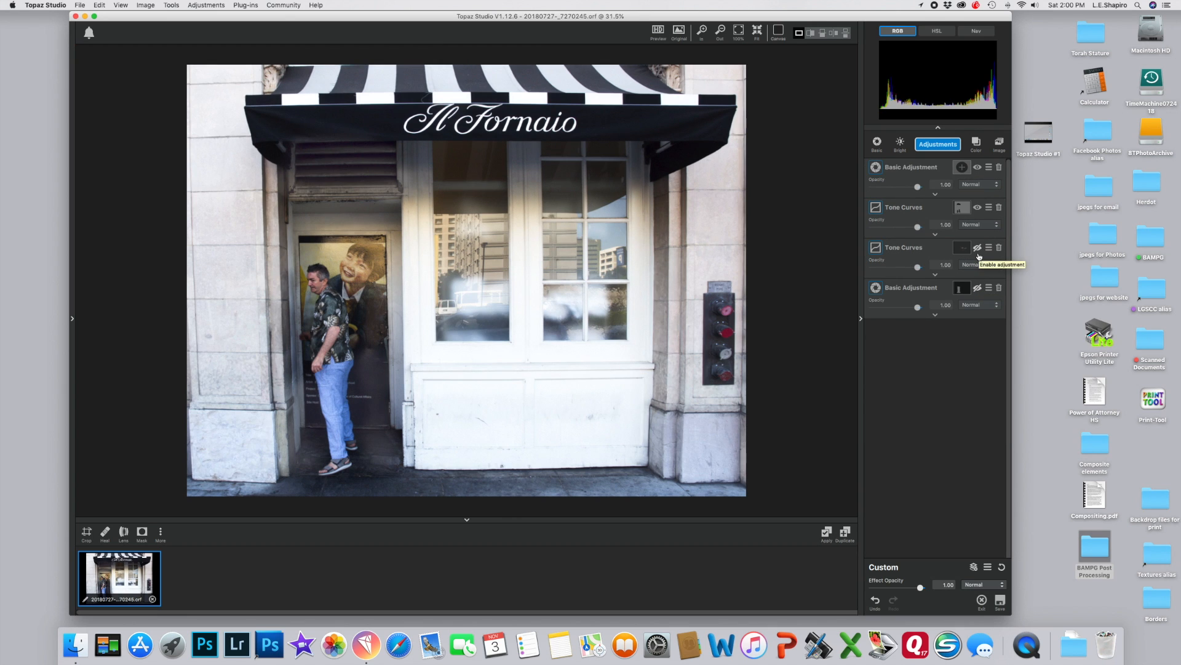
click(978, 248)
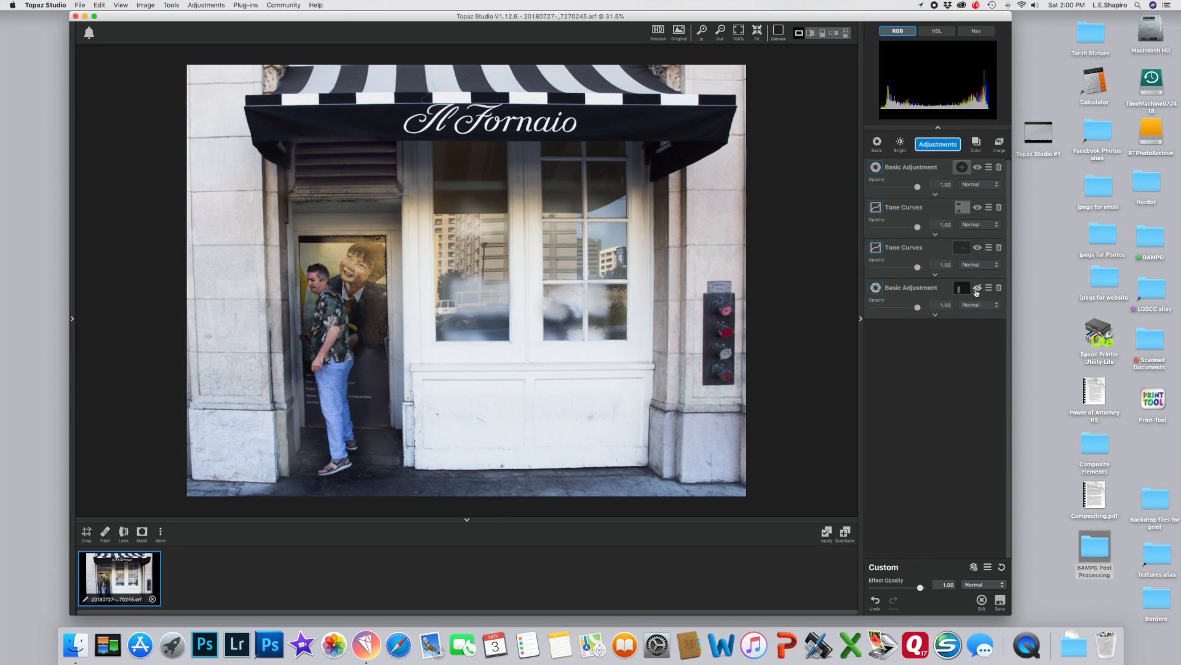
click(977, 288)
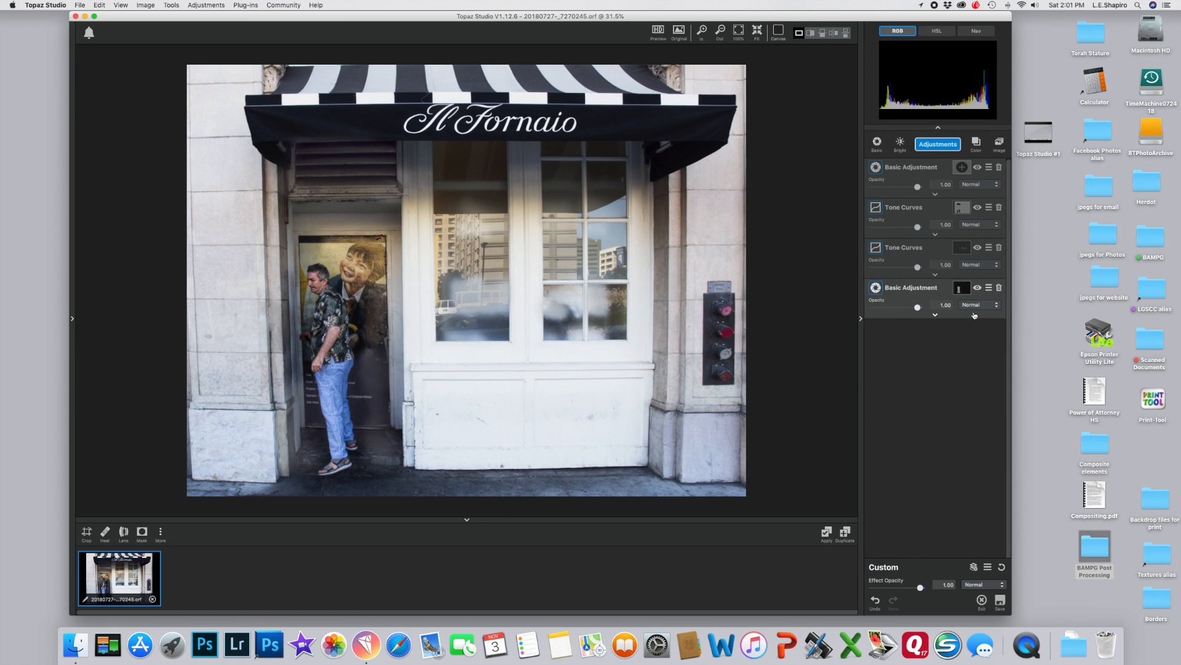
click(935, 317)
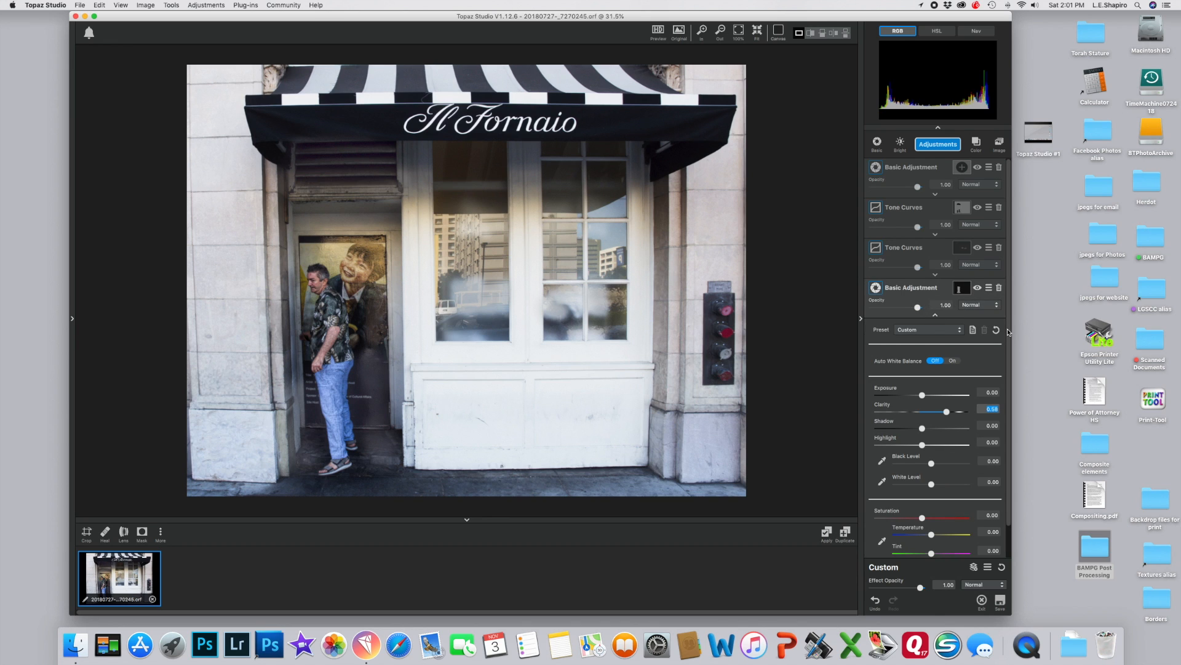
Extend the second Basic Adjustment's mask over the left wall and the white panel below the windows, using Mask Brush Radius 0.63 and Softness 0.85
click(935, 317)
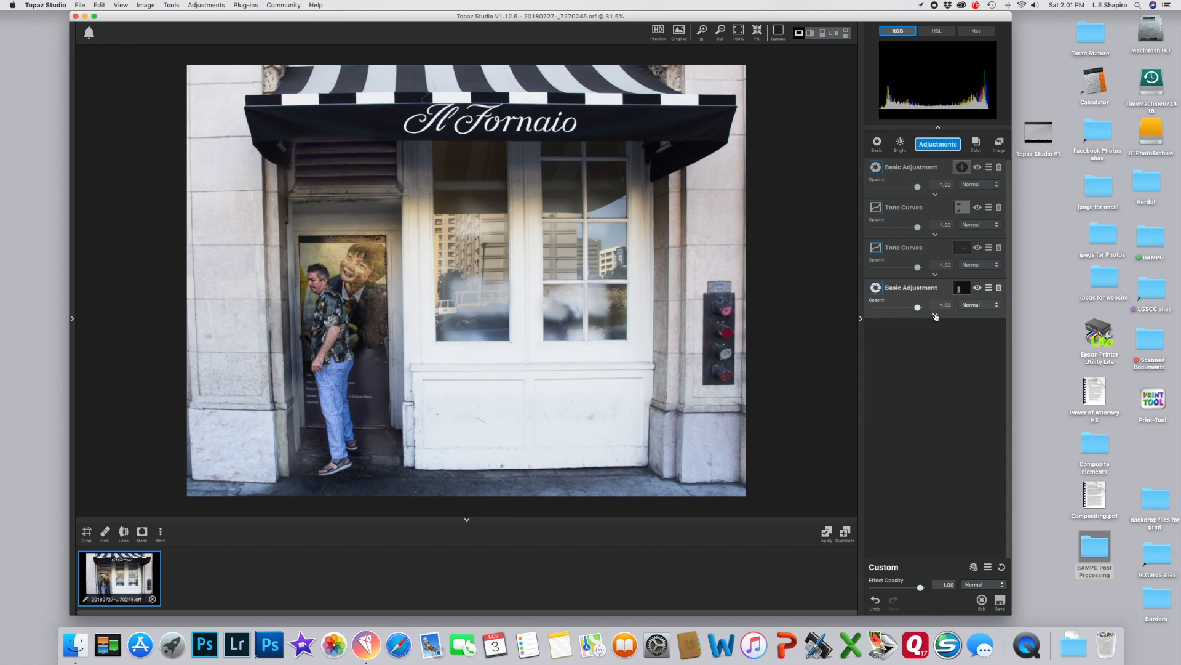
click(960, 289)
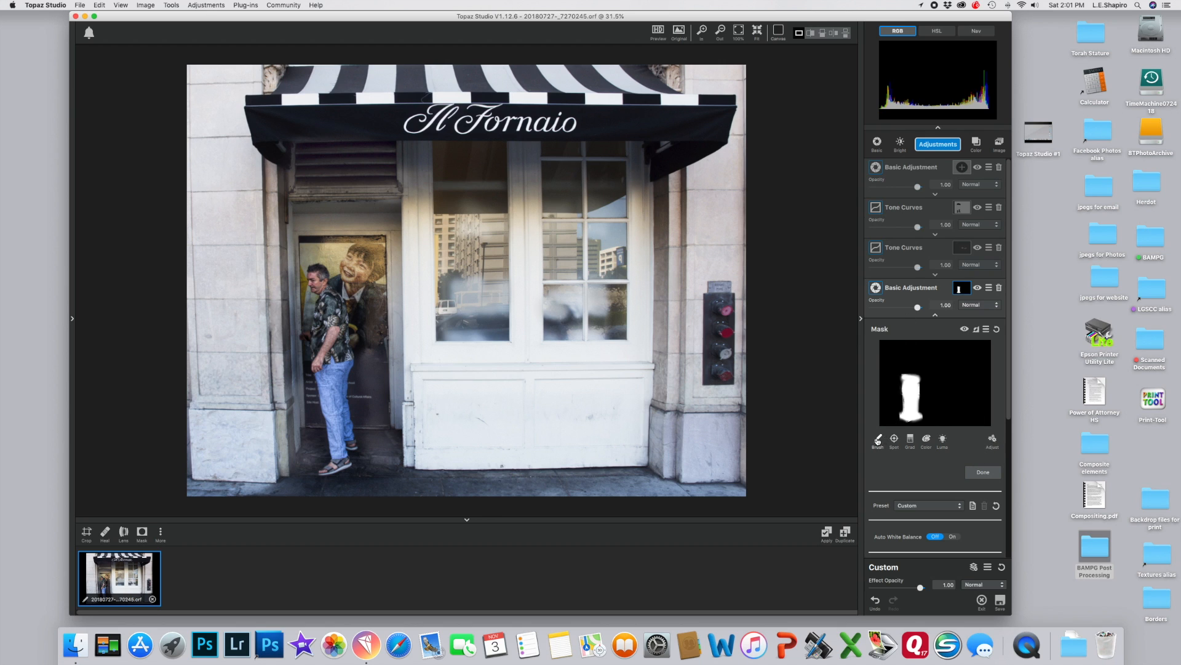
click(878, 438)
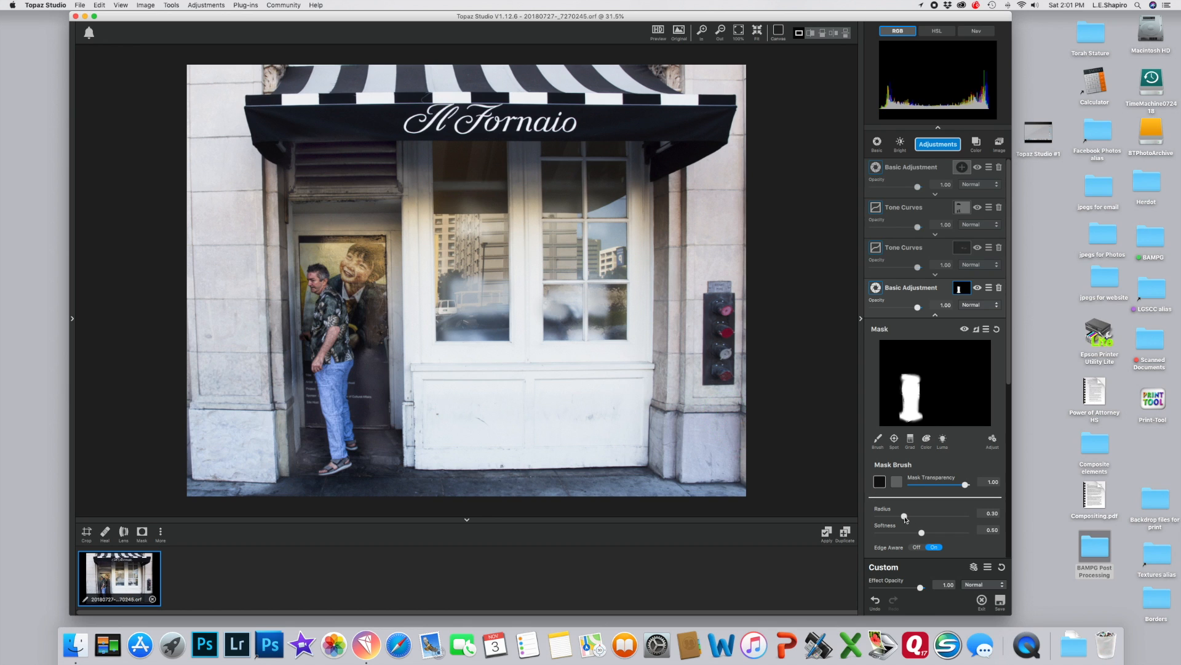
drag(904, 516, 952, 534)
mouse_move(232, 192)
mouse_down()
mouse_move(227, 337)
mouse_move(242, 451)
mouse_up()
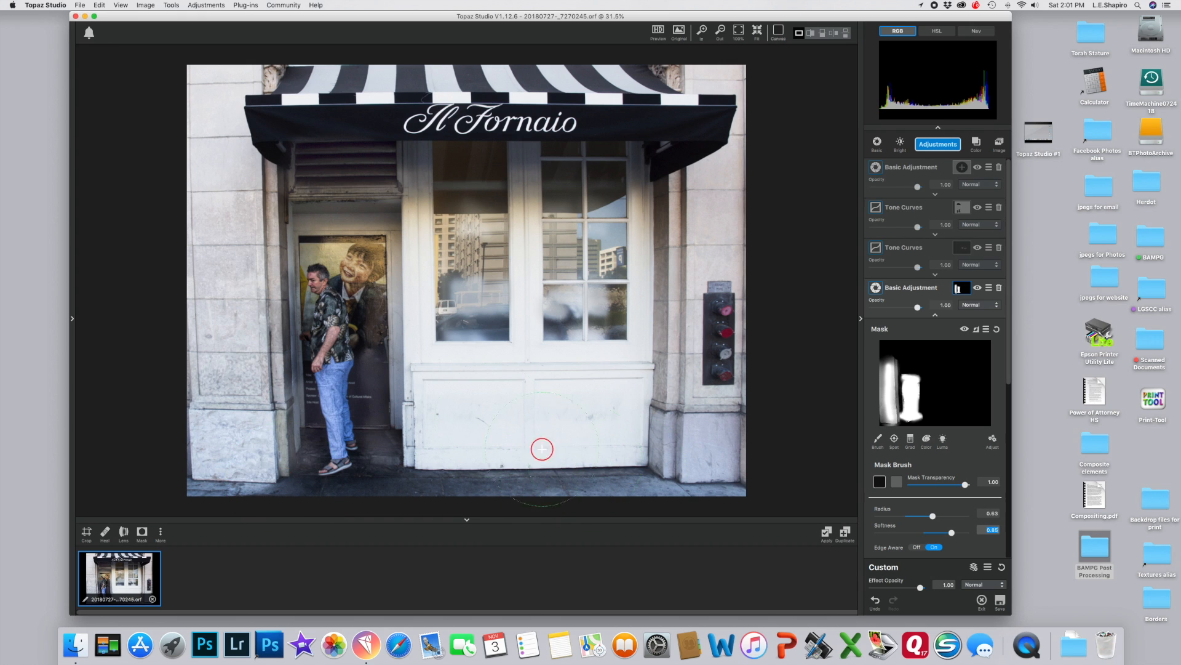
mouse_move(429, 379)
mouse_down()
mouse_move(538, 383)
mouse_move(617, 413)
mouse_move(612, 431)
mouse_move(437, 435)
mouse_up()
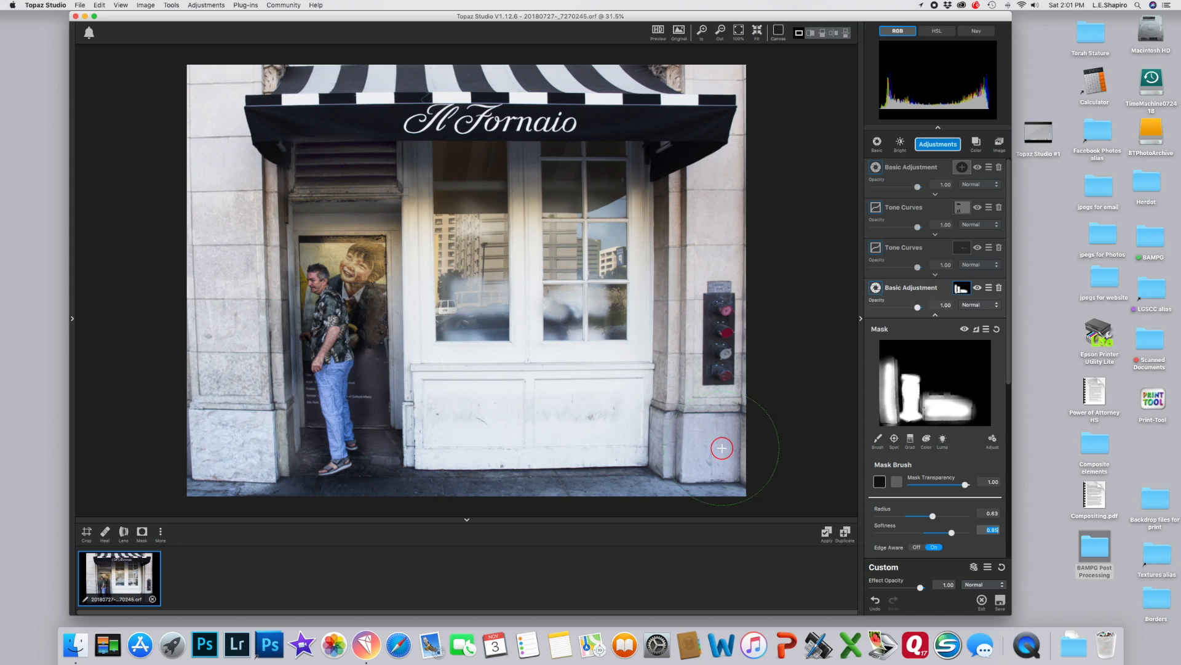
click(936, 316)
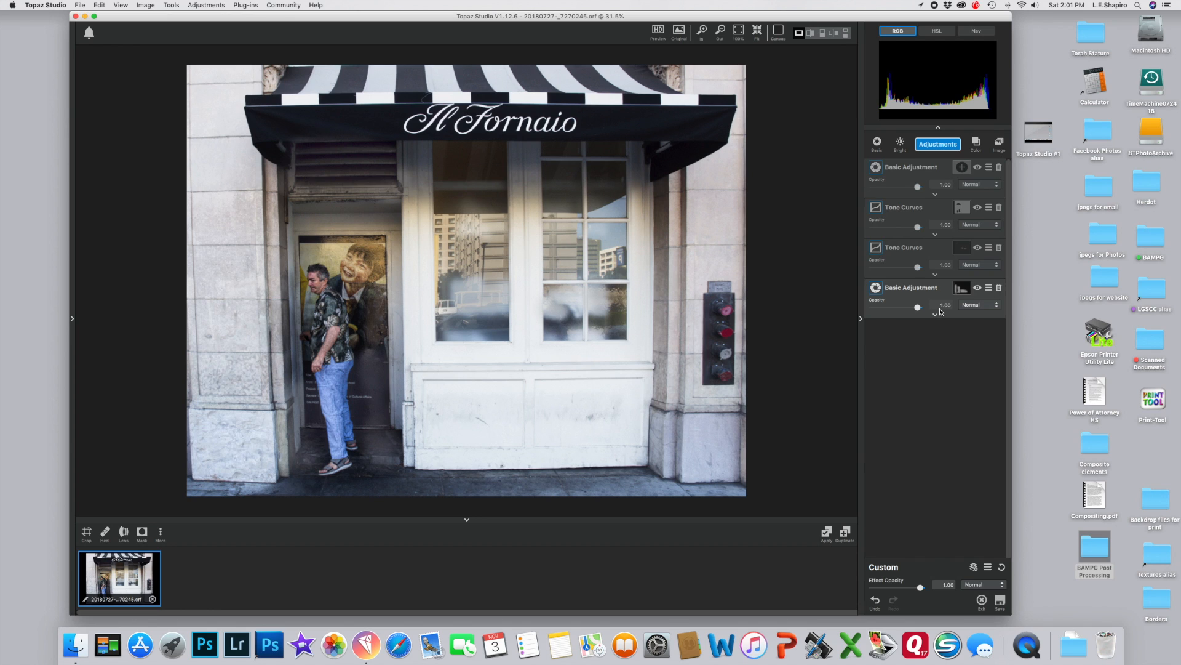
Add a Vignette adjustment, set its Strength to 0.73, and collapse its settings
click(940, 144)
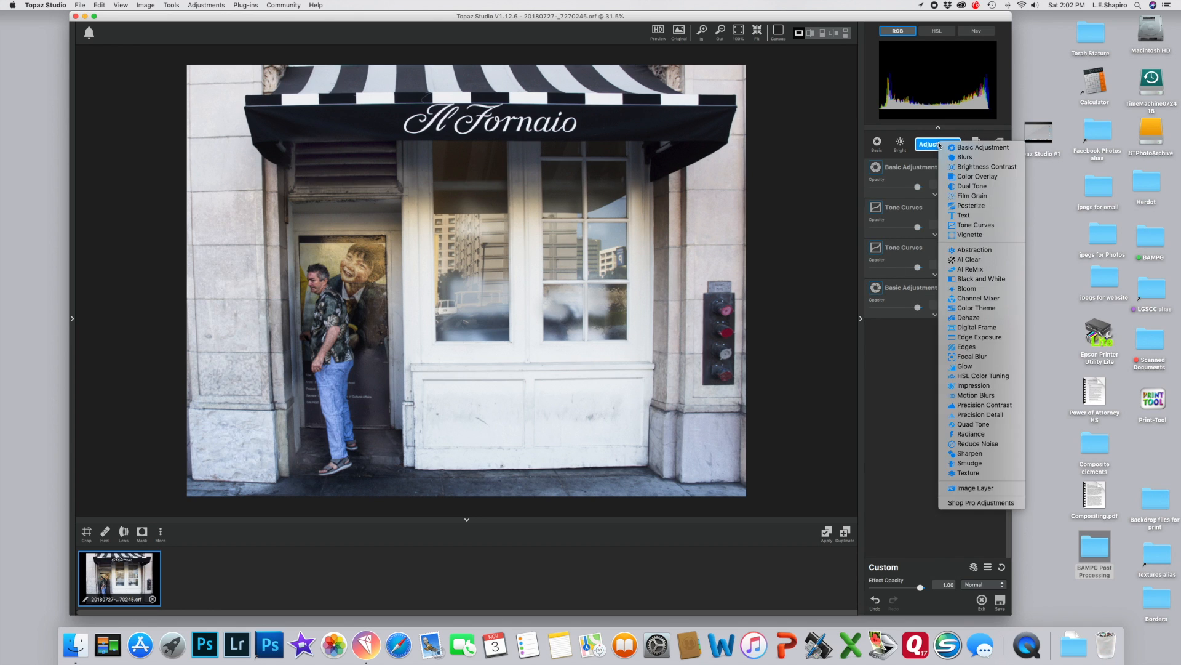
click(958, 236)
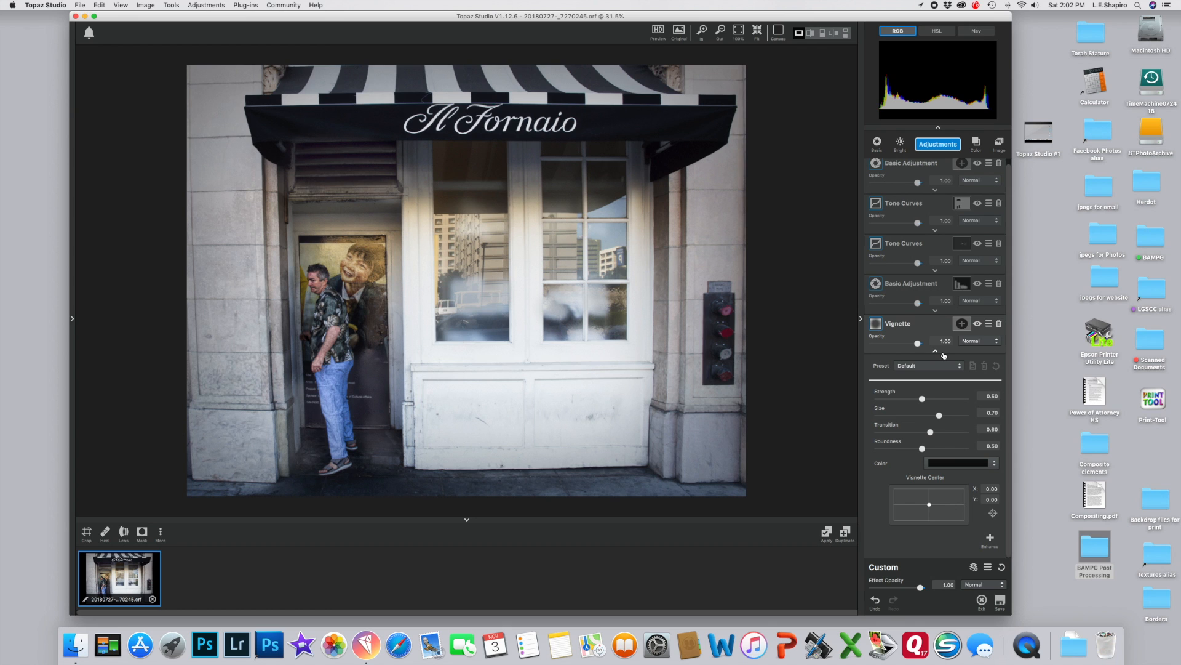
drag(923, 399, 940, 401)
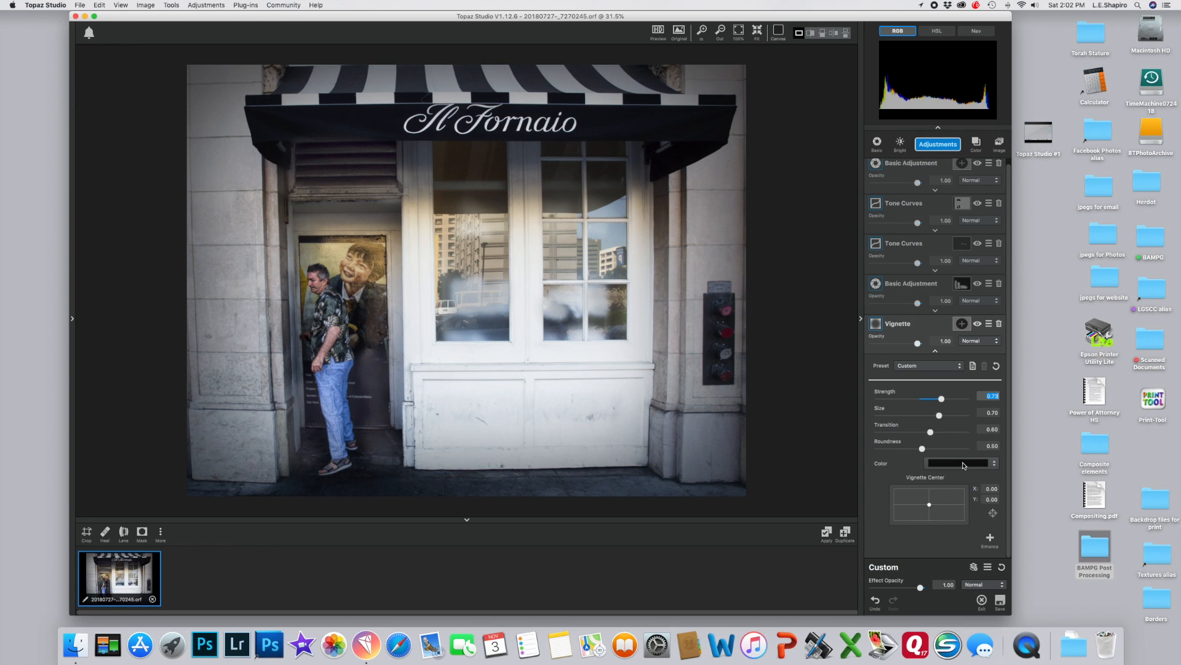
mouse_move(930, 506)
mouse_down()
mouse_move(946, 506)
mouse_move(930, 507)
mouse_up()
click(935, 352)
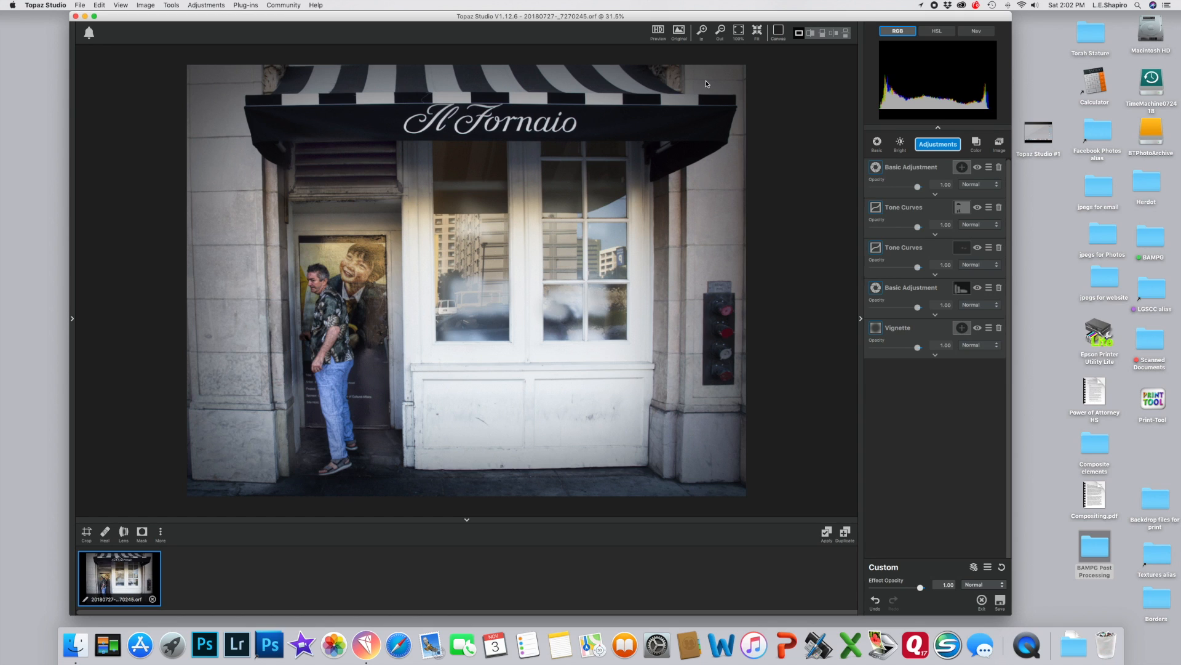
Compare the processed photo with the original image
click(680, 31)
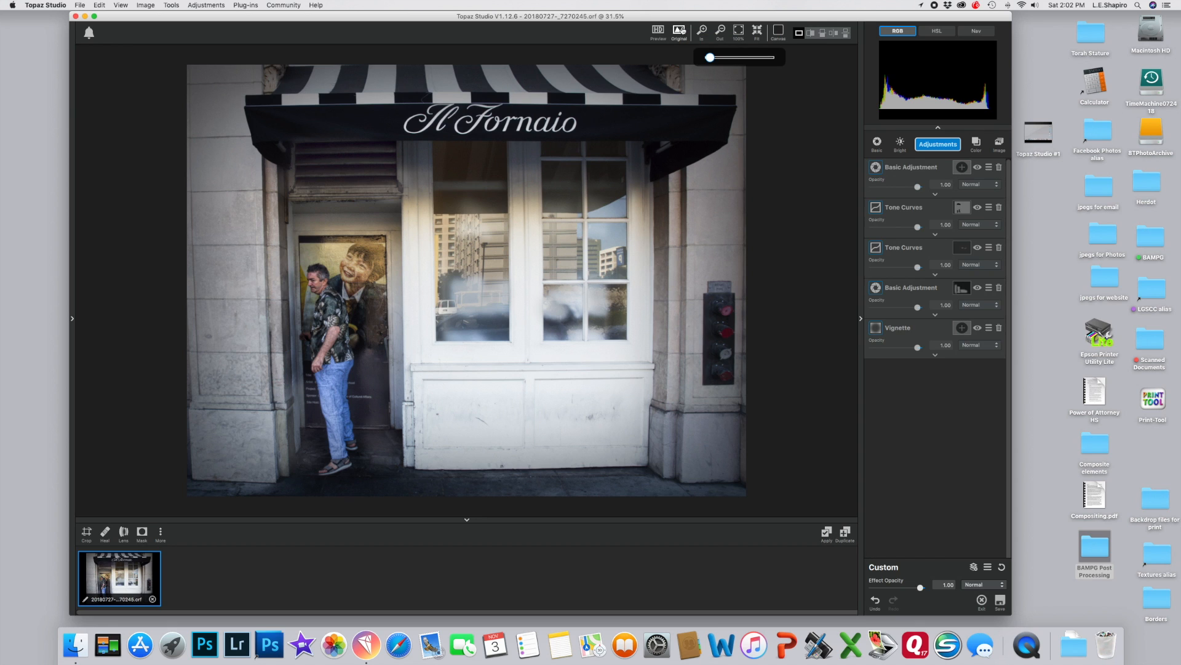
click(682, 30)
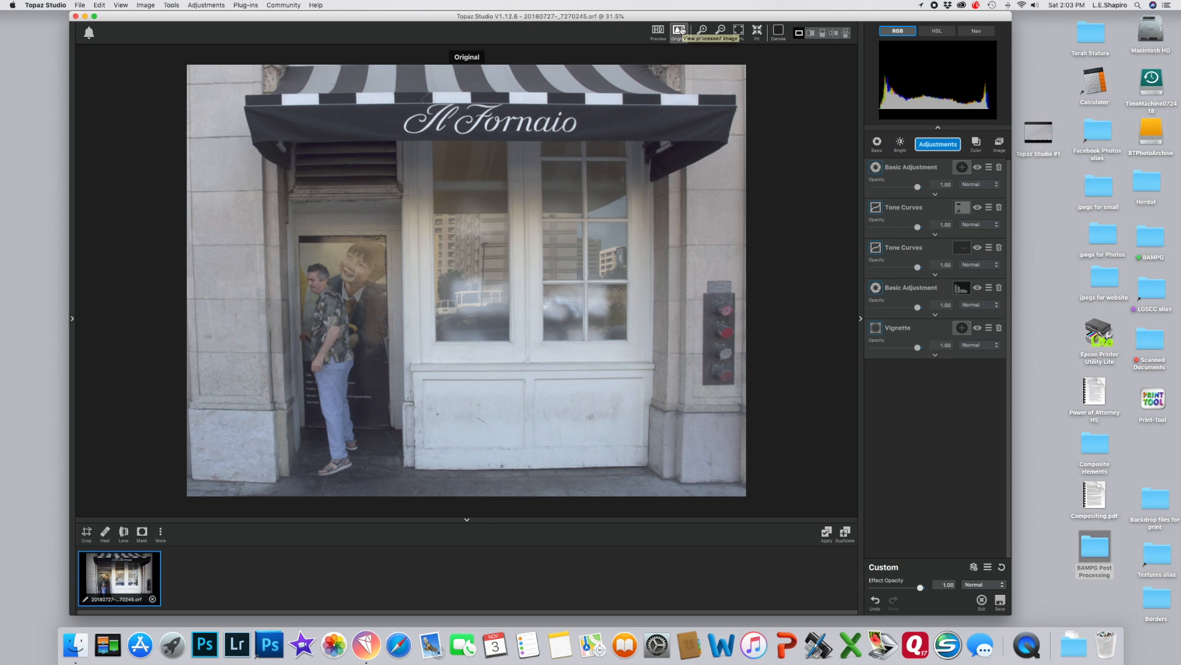
click(681, 30)
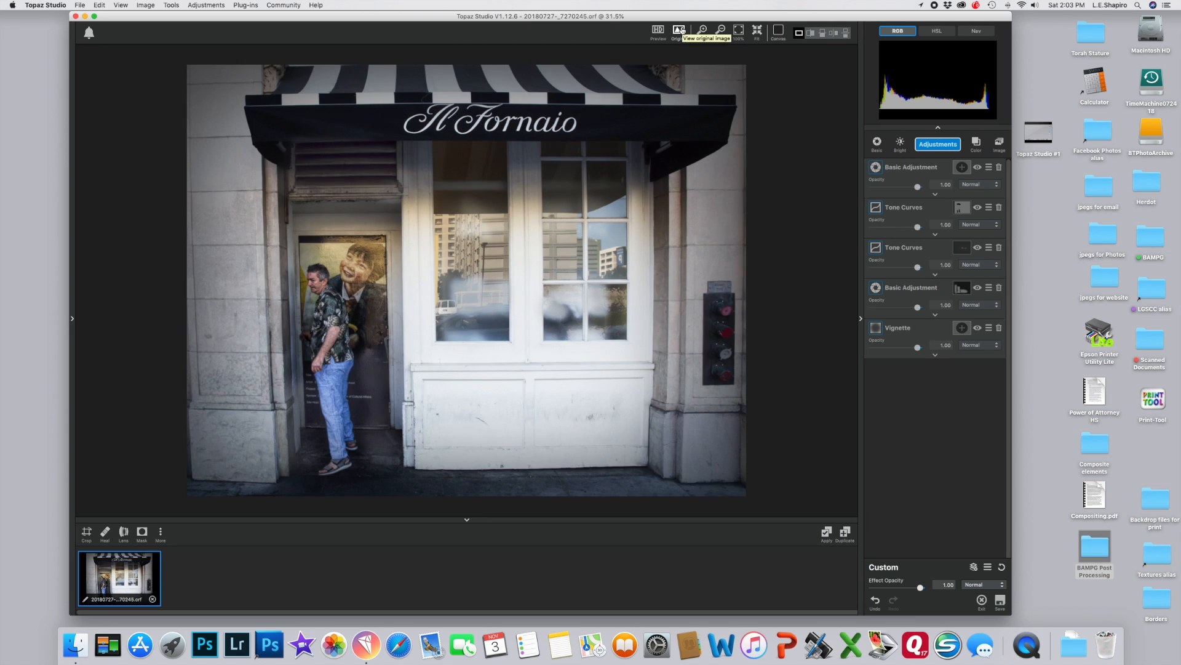
click(682, 30)
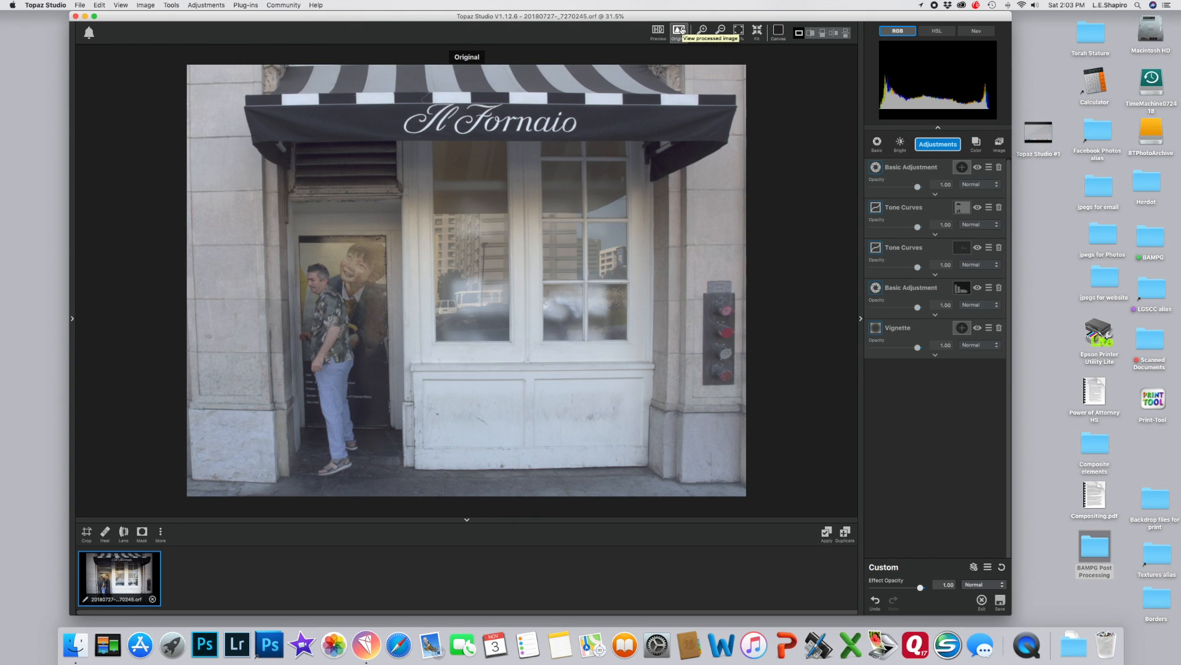
click(682, 31)
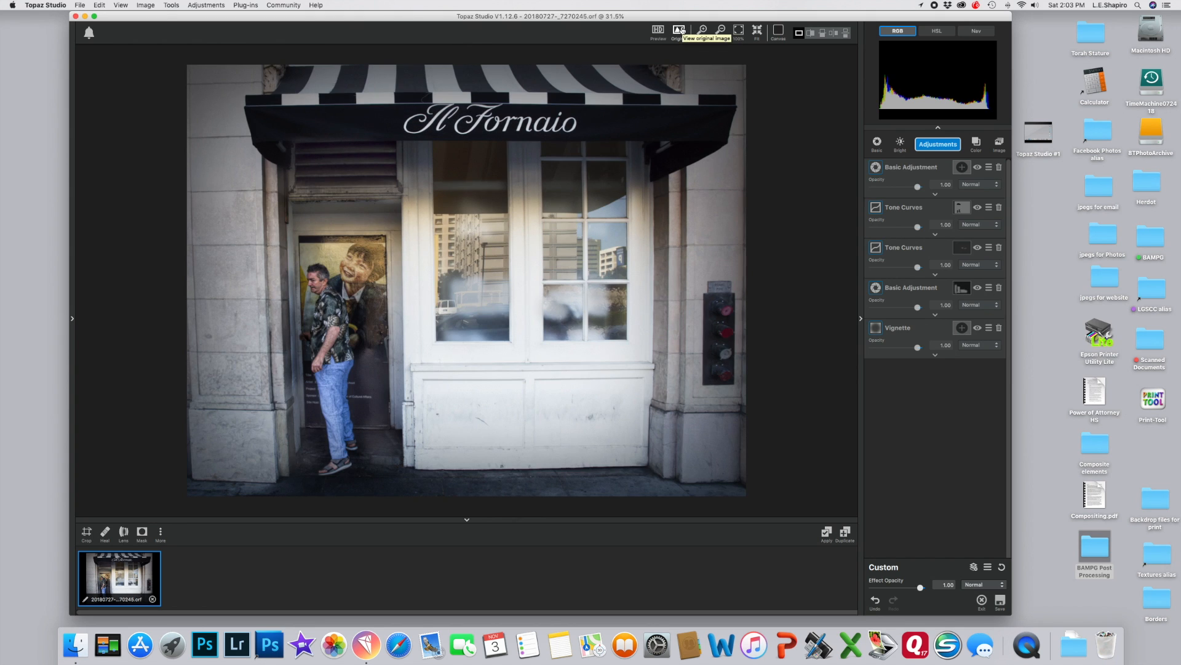
Save the photo as the TIFF 20180727-_7270245-Edit2.tiff, uncompressed, at 16 bits with the AdobeRGB color profile
click(83, 7)
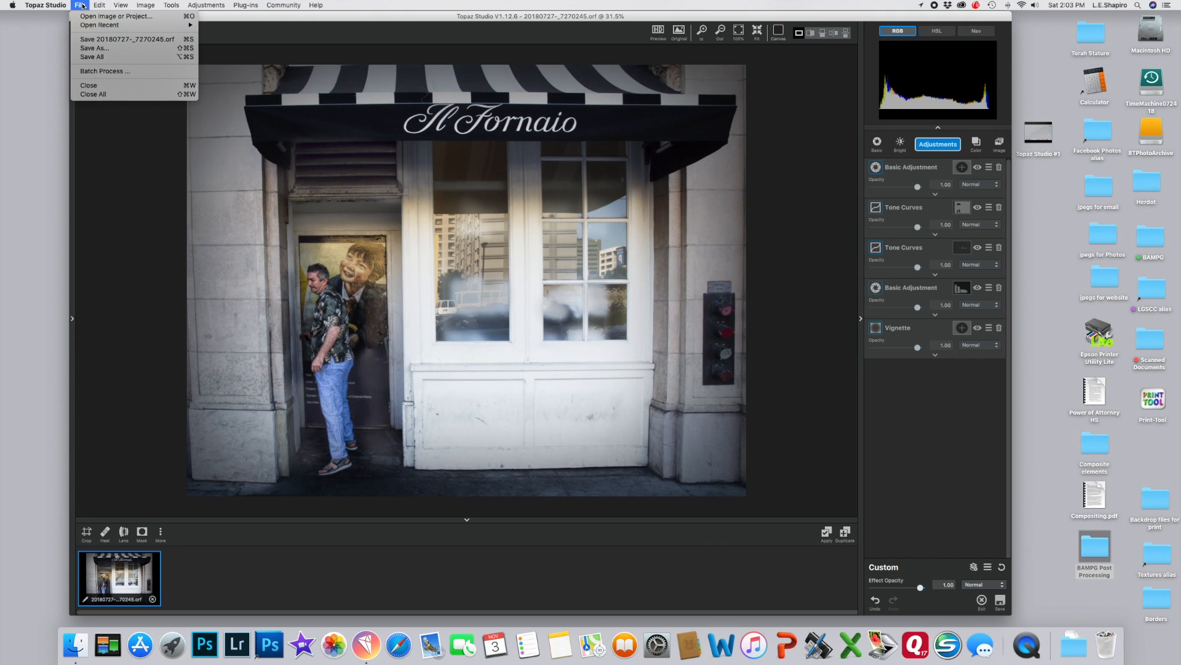
click(99, 40)
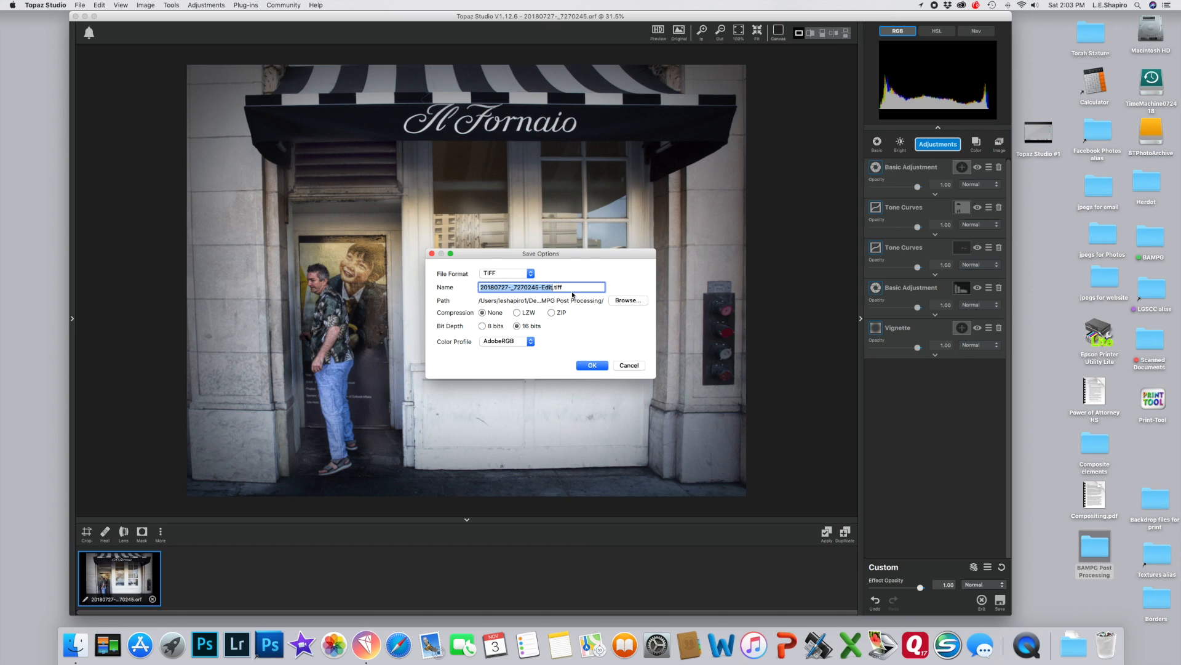
click(530, 273)
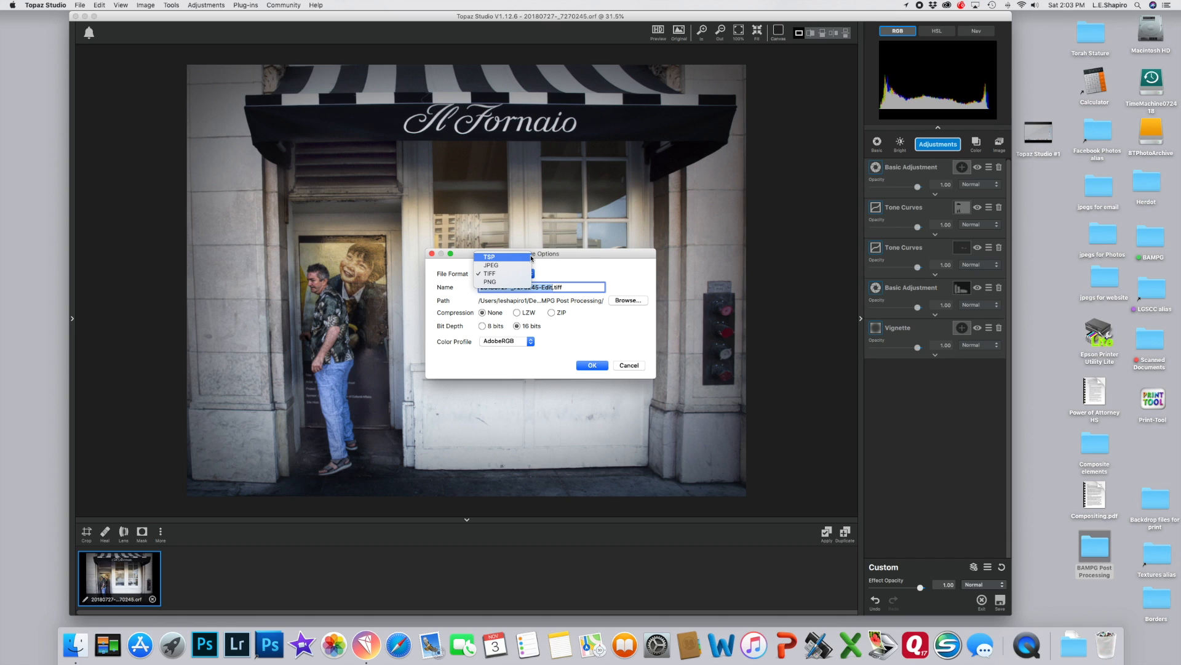
click(527, 273)
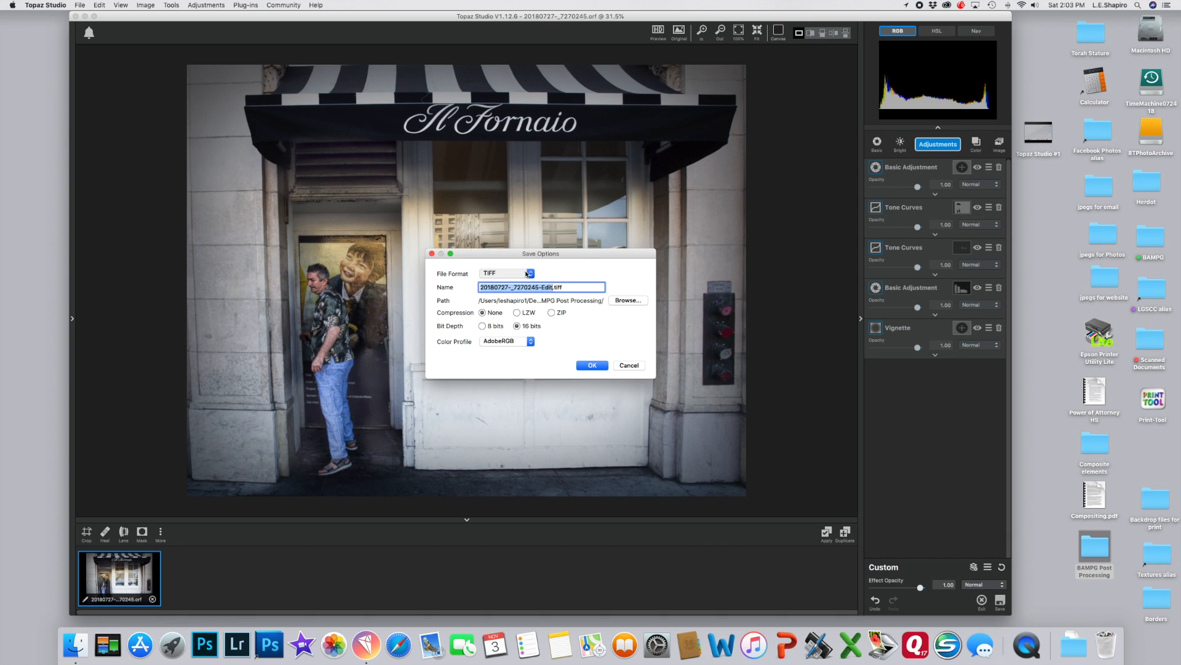
click(555, 287)
text(2)
click(531, 342)
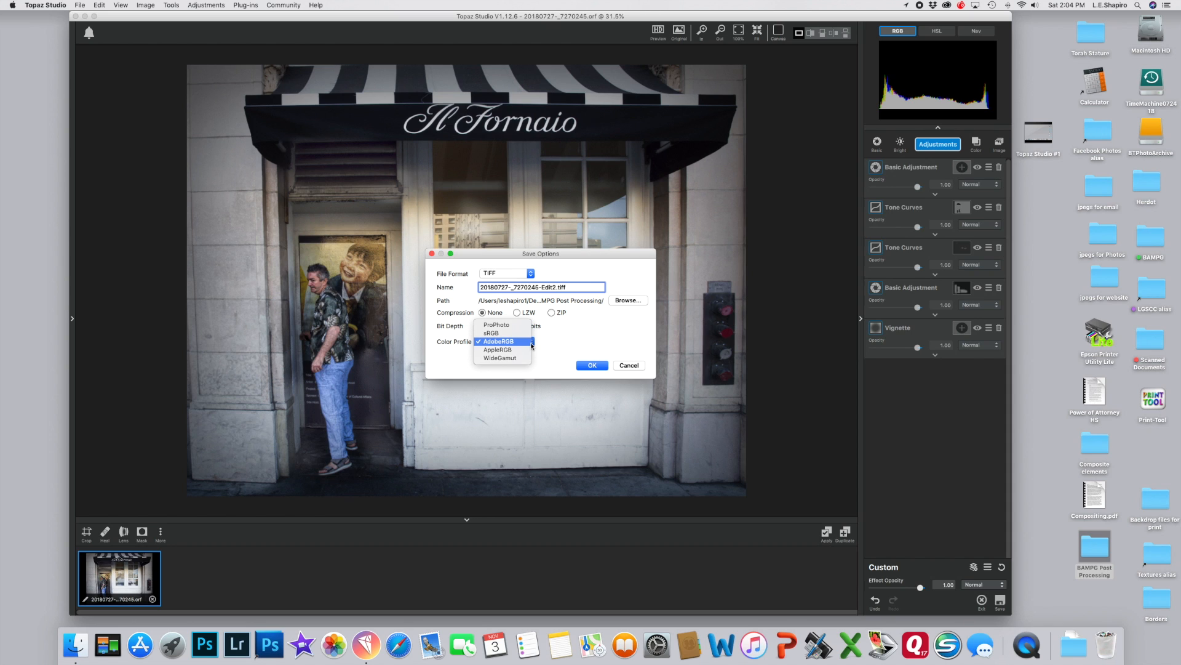
click(532, 346)
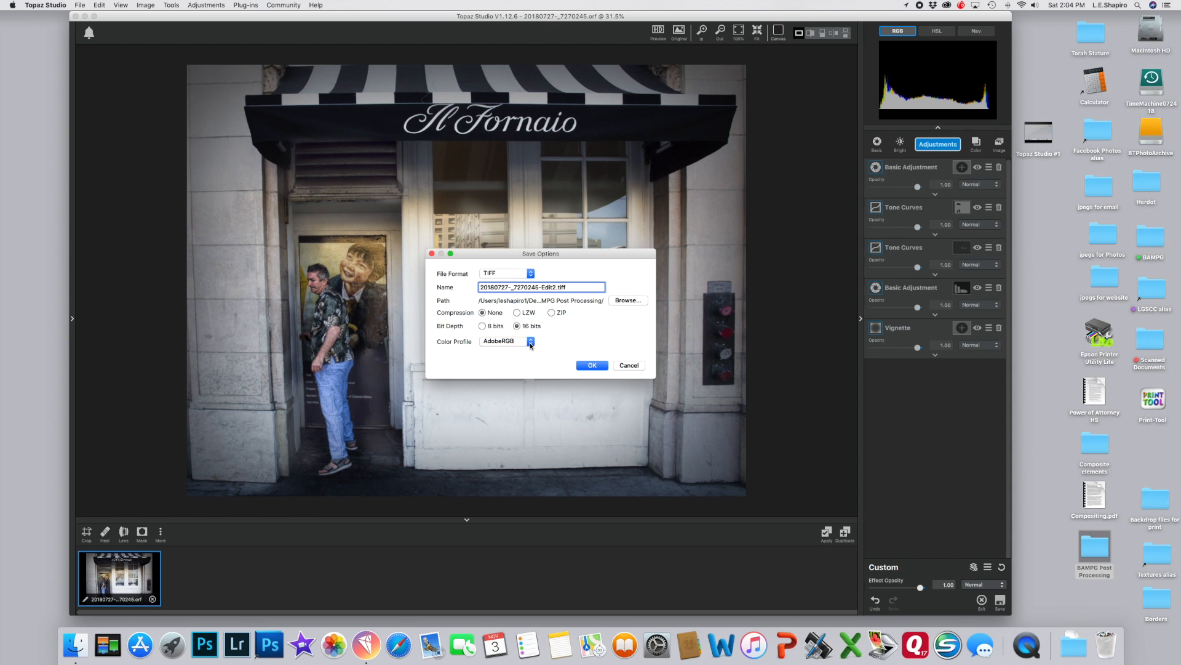
click(595, 368)
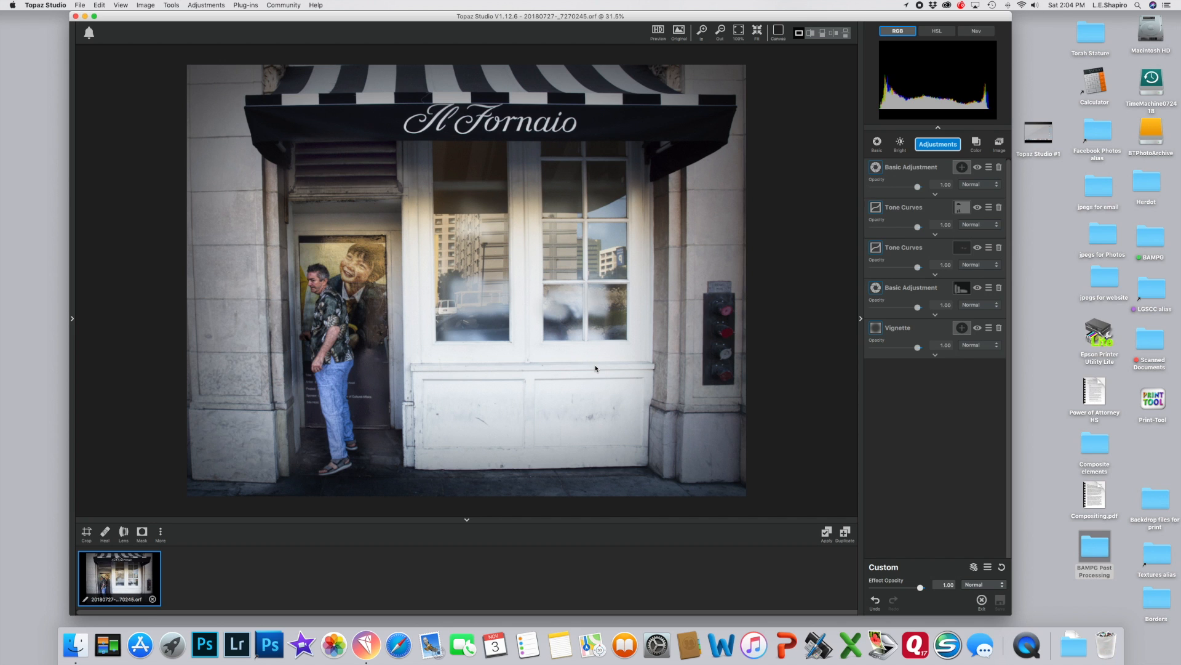
scroll(596, 369, down, 2)
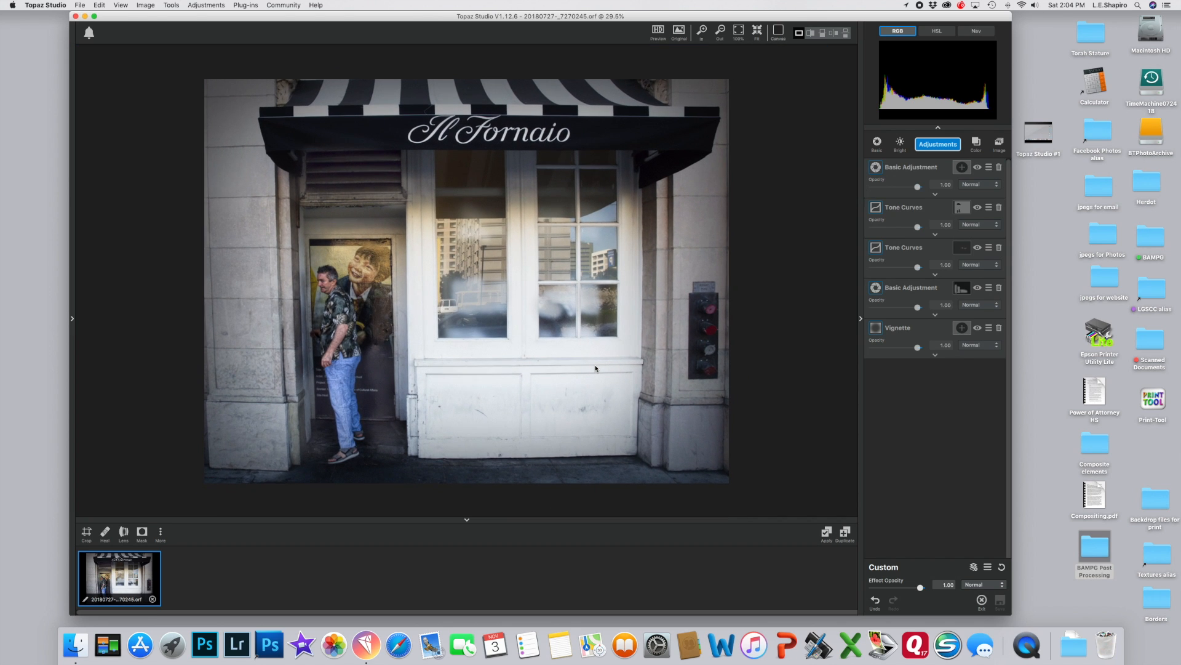